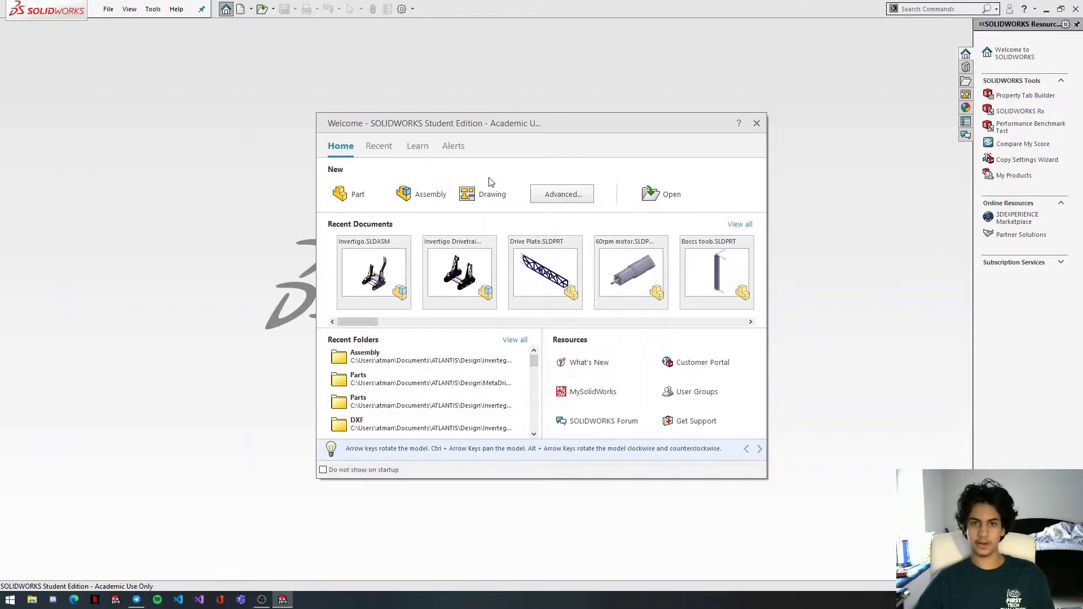
# Create a new part and show its Front, Top and Right planes.
pyautogui.click(340, 194)
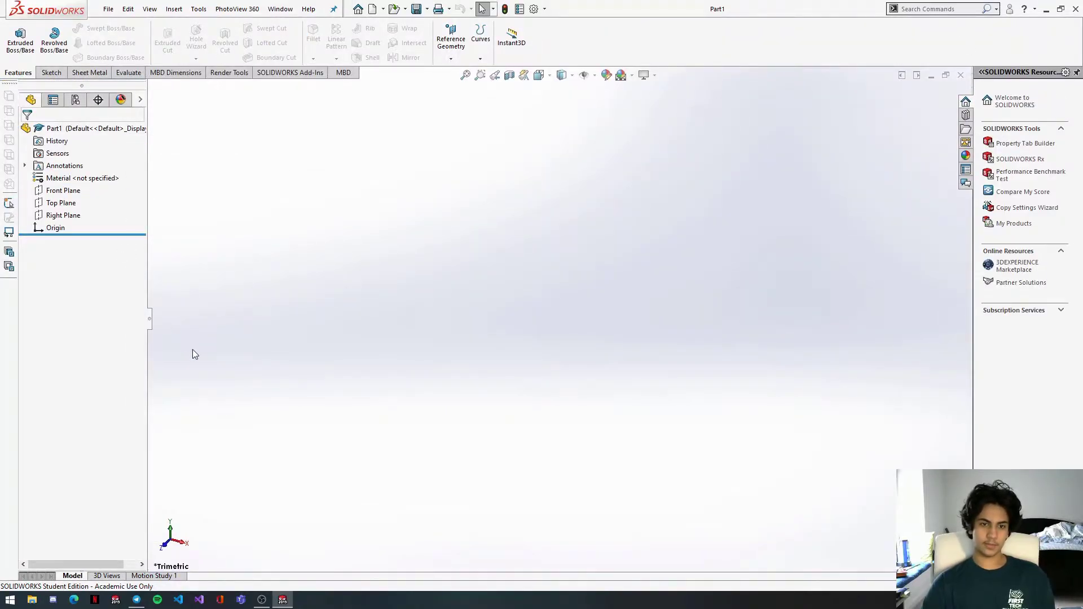
pyautogui.click(61, 192)
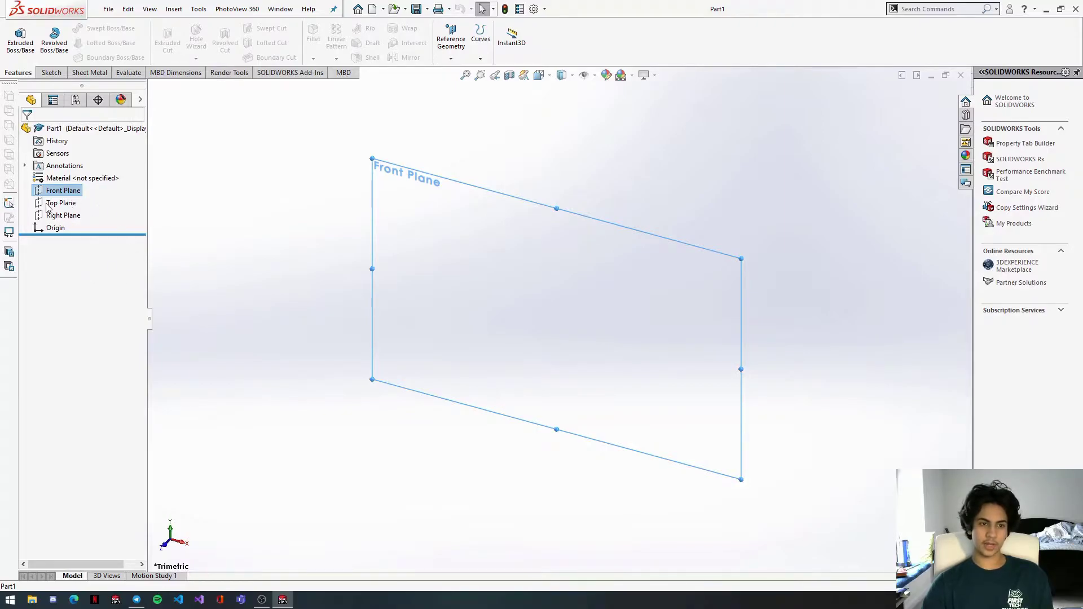
pyautogui.keyDown('shift'); pyautogui.click(56, 217); pyautogui.keyUp('shift')
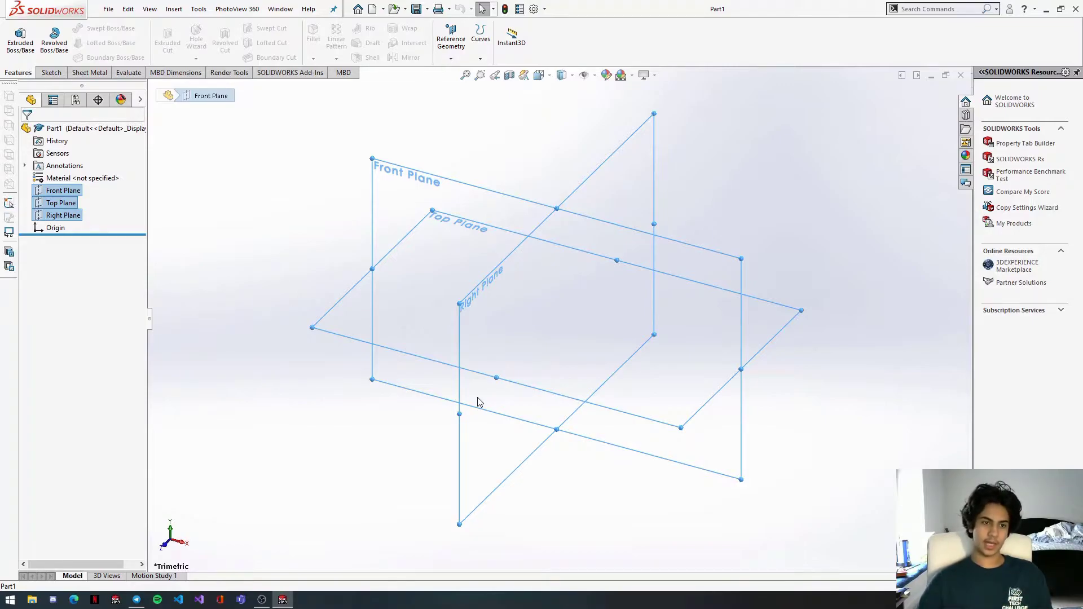
pyautogui.rightClick(55, 194)
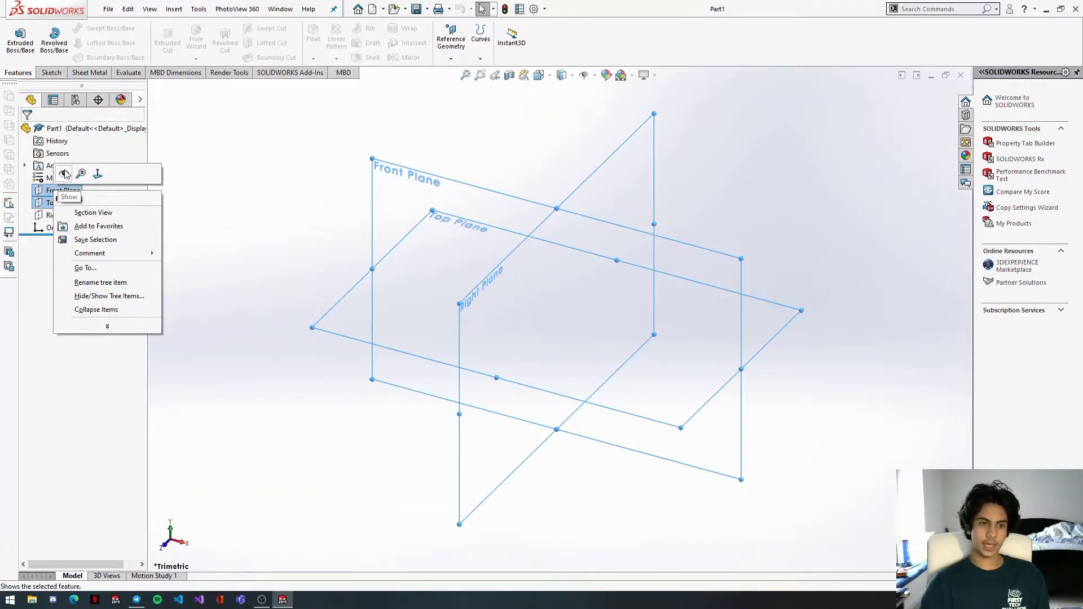
pyautogui.click(64, 175)
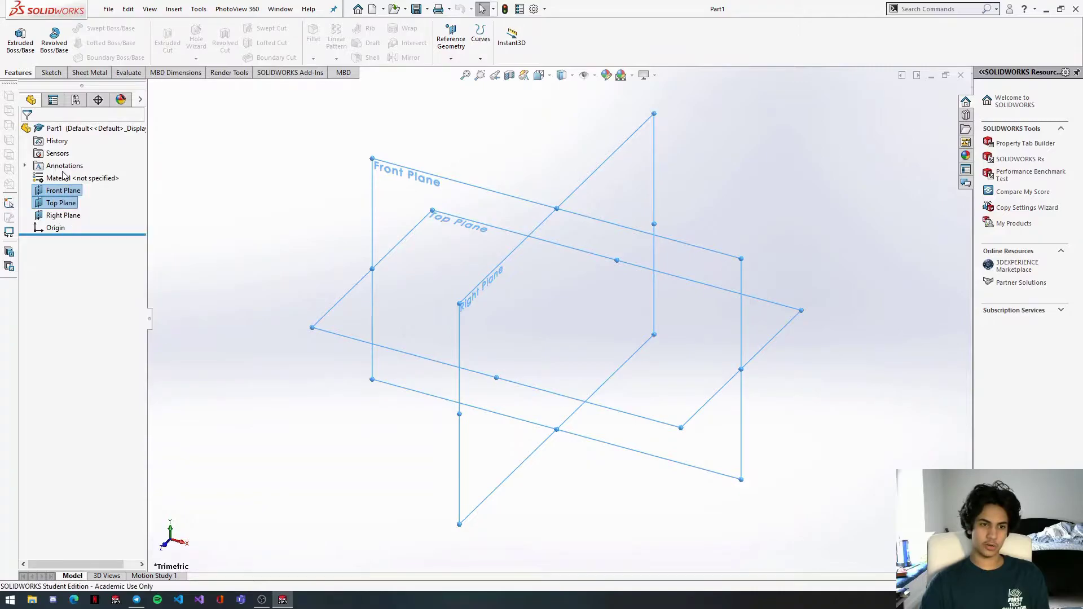
pyautogui.click(207, 242)
# Examine the three reference planes from different angles and at different zoom levels.
pyautogui.moveTo(744, 416)
pyautogui.mouseDown(button='middle')
pyautogui.moveTo(699, 305)
pyautogui.moveTo(773, 440)
pyautogui.moveTo(711, 413)
pyautogui.moveTo(703, 358)
pyautogui.moveTo(715, 440)
pyautogui.moveTo(738, 475)
pyautogui.mouseUp(button='middle')
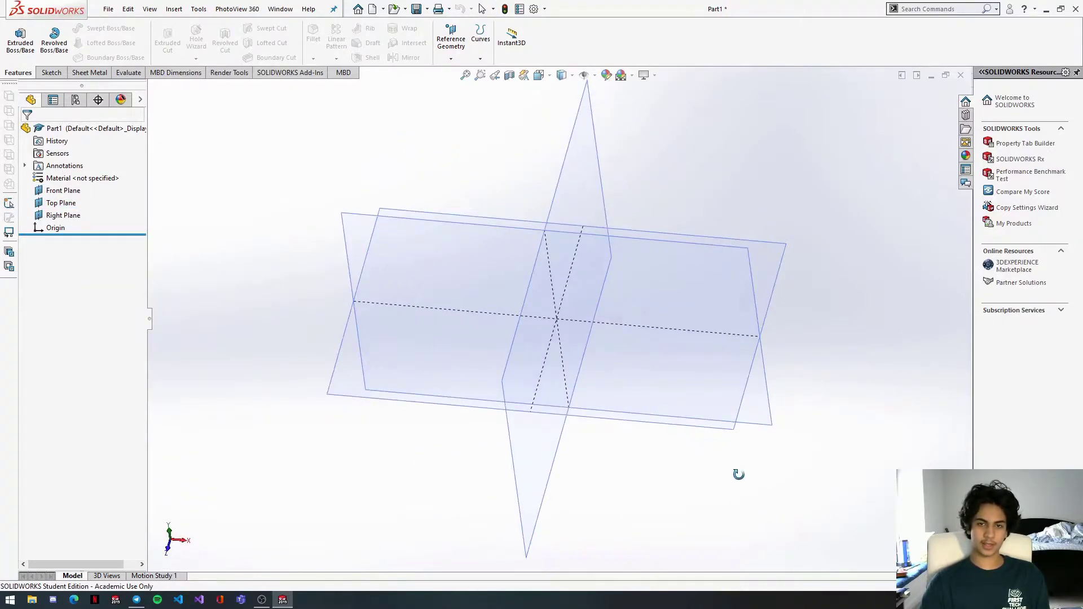
pyautogui.moveTo(687, 446); pyautogui.dragTo(672, 361, button='middle')
pyautogui.scroll(-2, 673, 361)
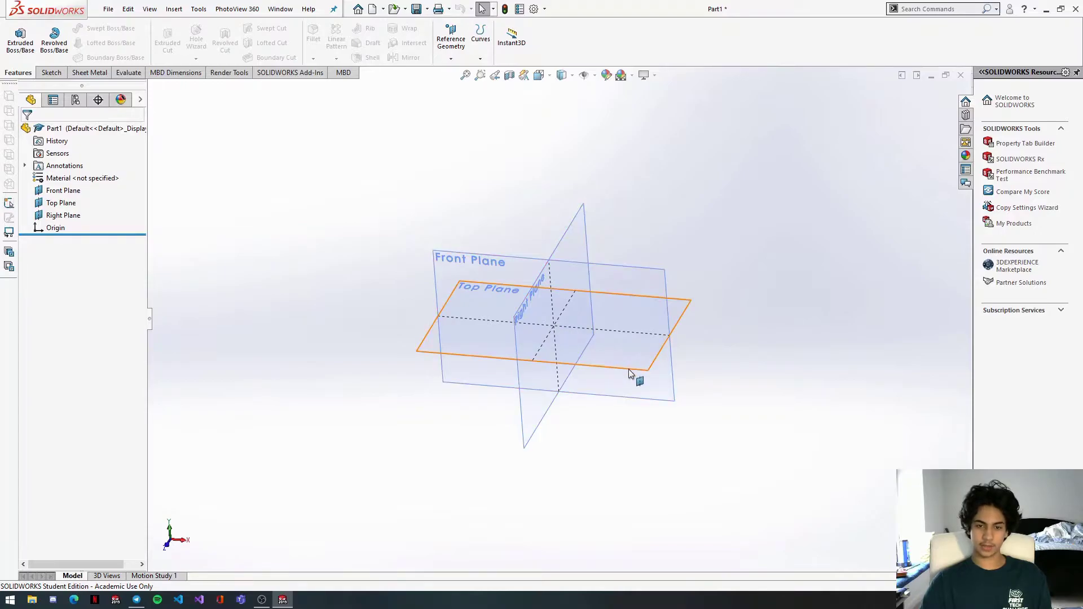
pyautogui.moveTo(611, 302); pyautogui.dragTo(707, 325, button='middle')
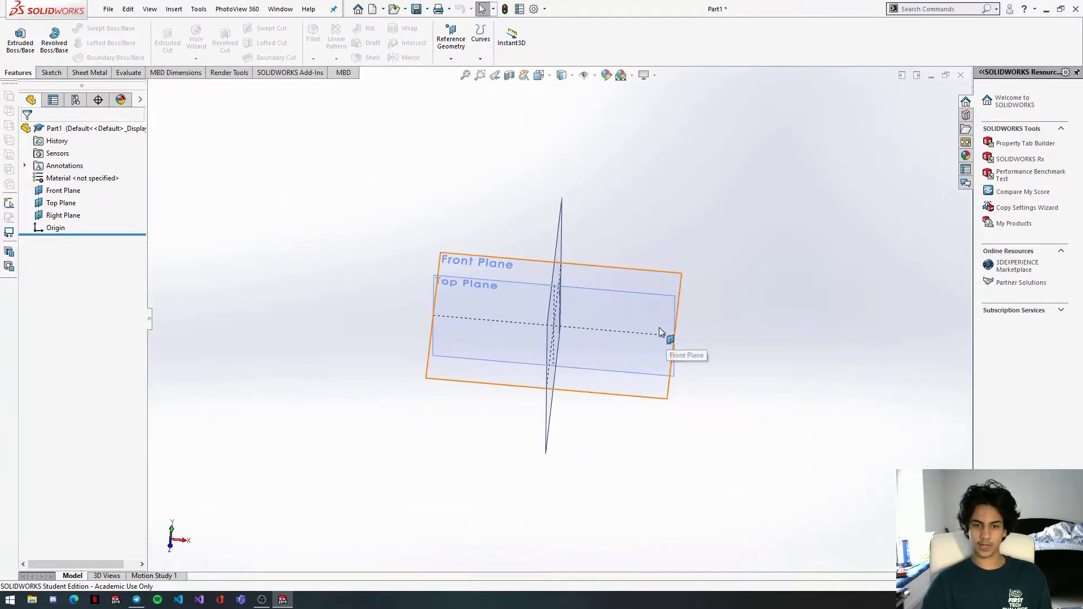
pyautogui.moveTo(598, 340); pyautogui.dragTo(623, 311, button='middle')
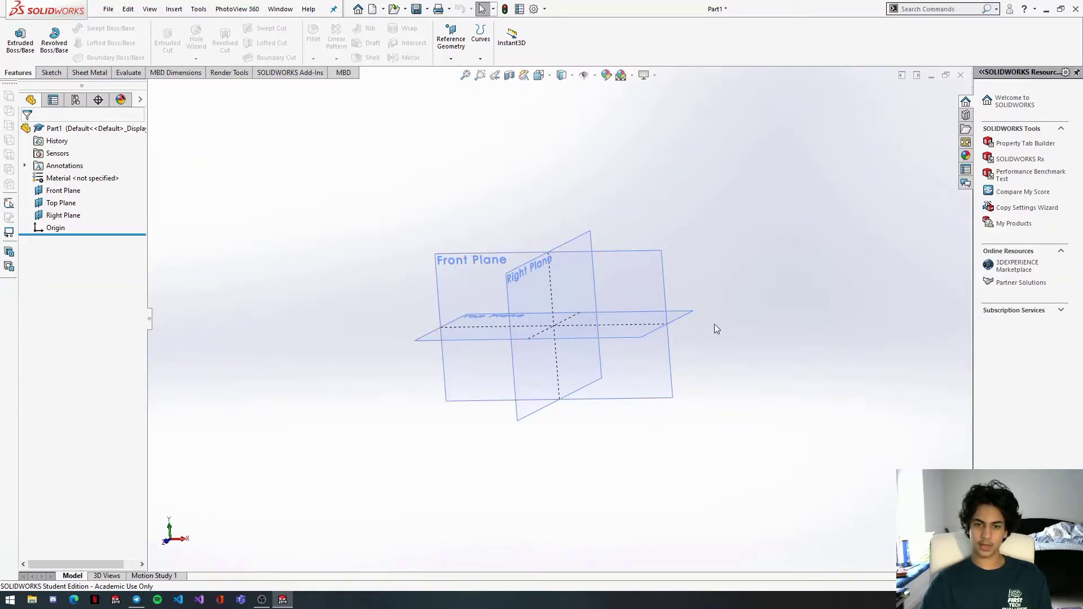
pyautogui.keyDown('ctrl'); pyautogui.moveTo(713, 278); pyautogui.dragTo(660, 241, button='middle'); pyautogui.keyUp('ctrl')
pyautogui.press('f')
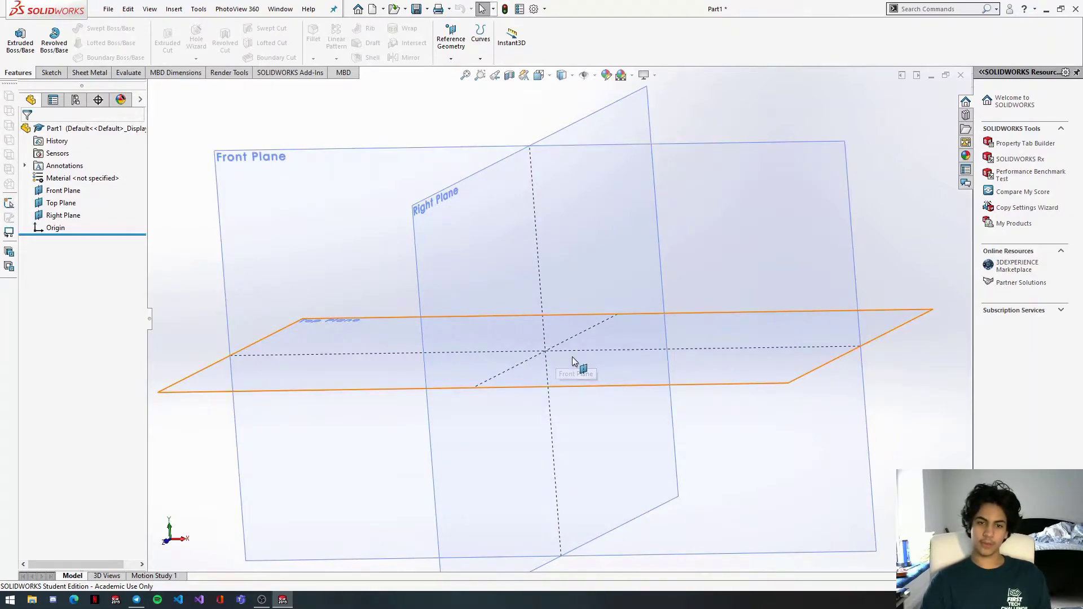
pyautogui.scroll(5, 548, 370)
pyautogui.scroll(-8, 548, 370)
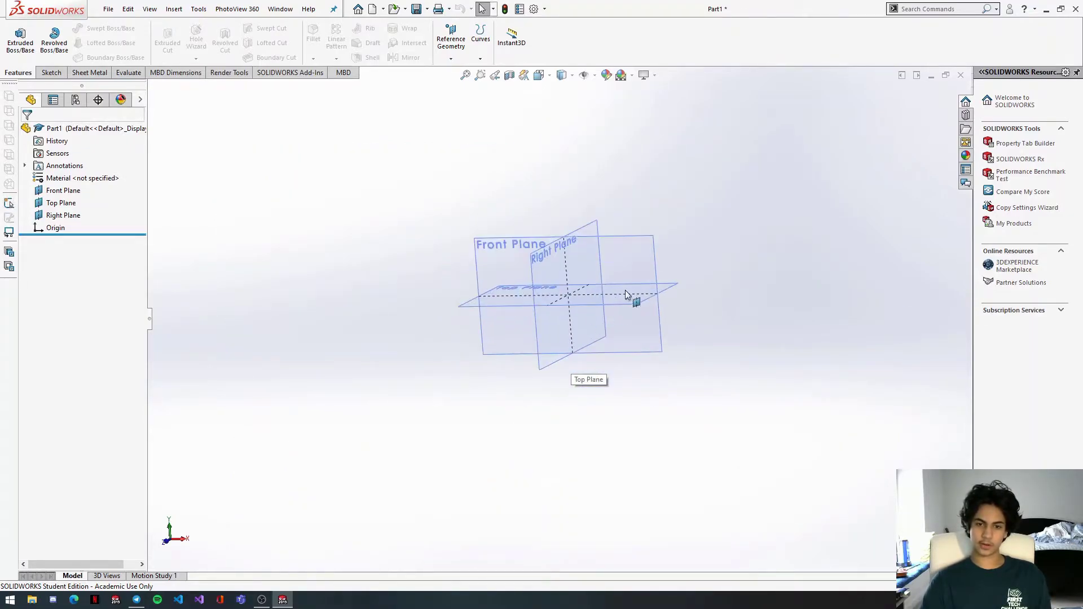
pyautogui.scroll(4, 419, 331)
pyautogui.scroll(2, 546, 327)
pyautogui.scroll(-2, 547, 323)
pyautogui.scroll(-6, 555, 323)
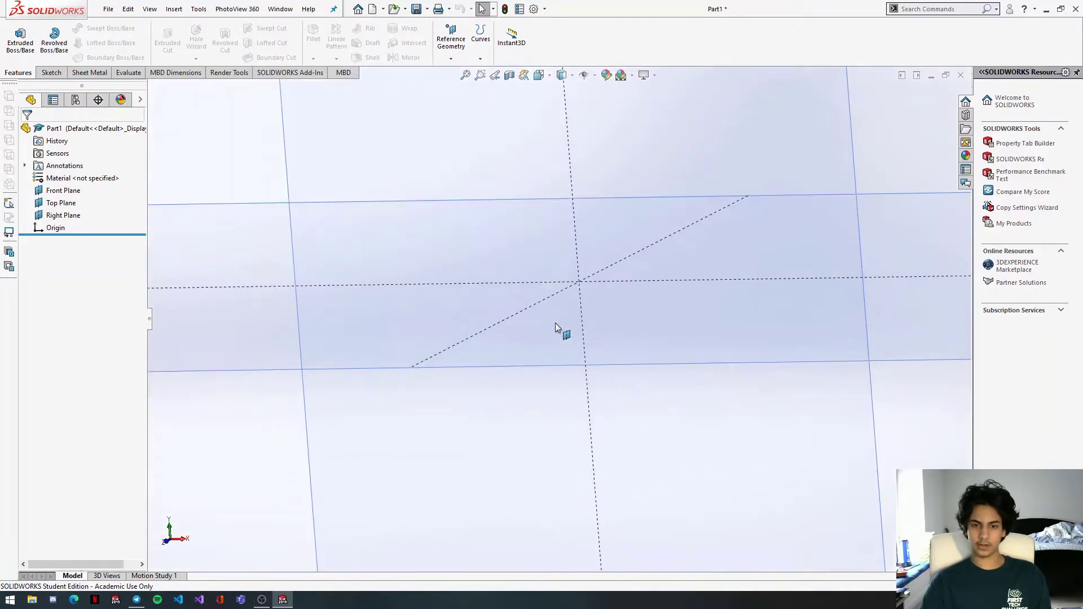
pyautogui.scroll(4, 587, 291)
pyautogui.scroll(3, 583, 310)
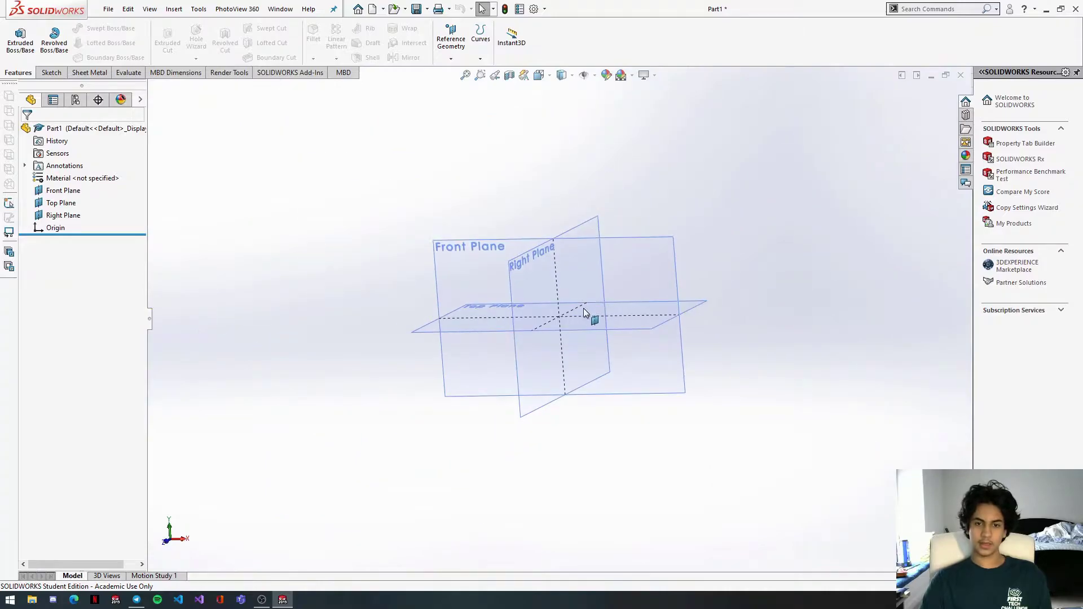
pyautogui.moveTo(610, 299); pyautogui.dragTo(652, 338, button='middle')
pyautogui.scroll(-3, 656, 310)
pyautogui.scroll(3, 568, 374)
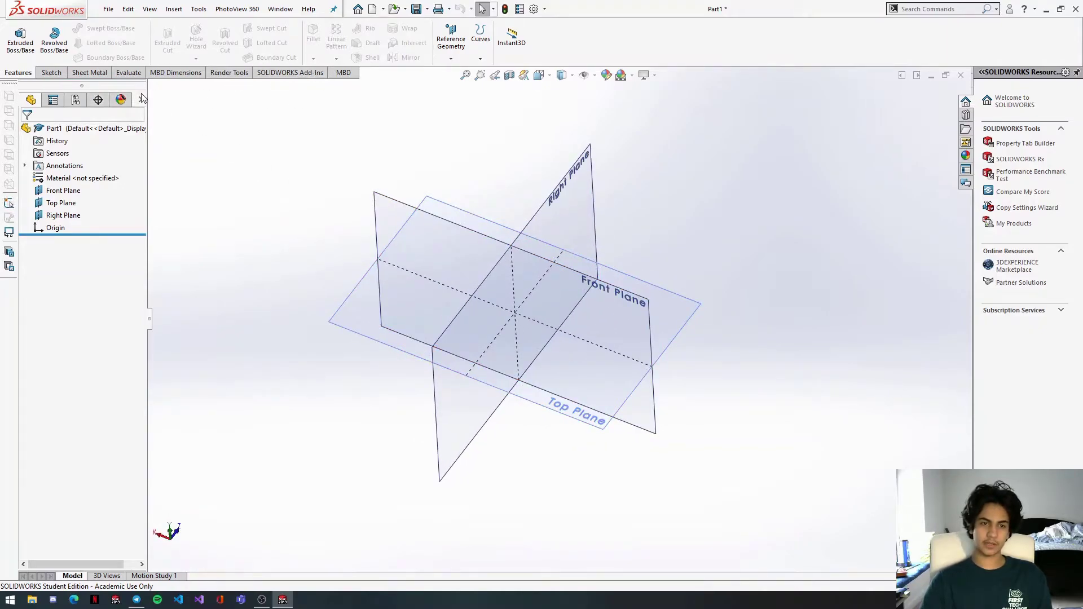
# Sketch a center rectangle about 5.37 by 3.49 in on the Top Plane, centred on the origin.
pyautogui.click(54, 75)
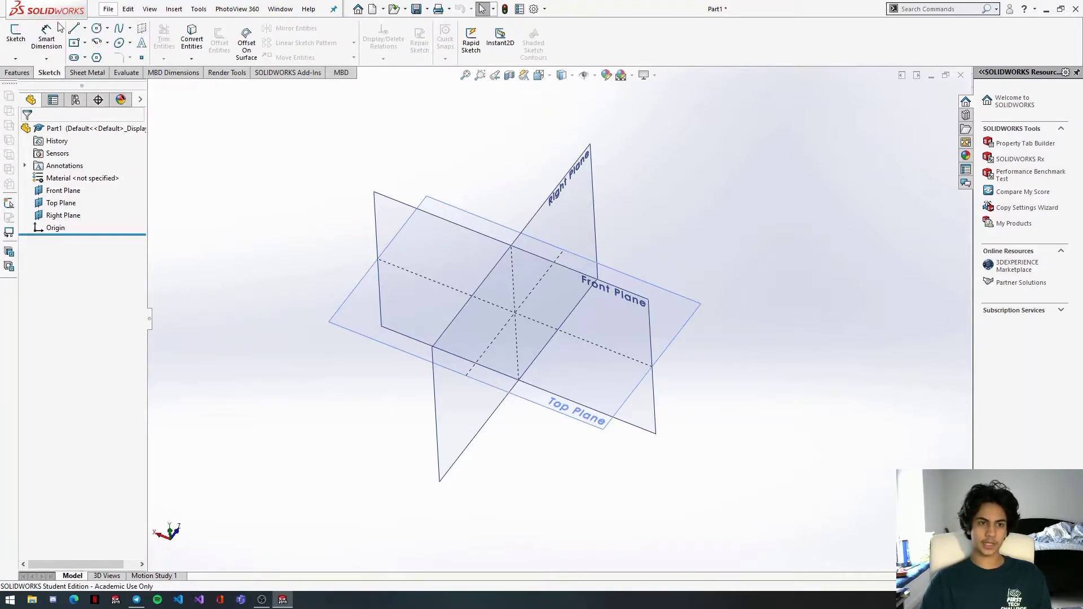
pyautogui.click(74, 46)
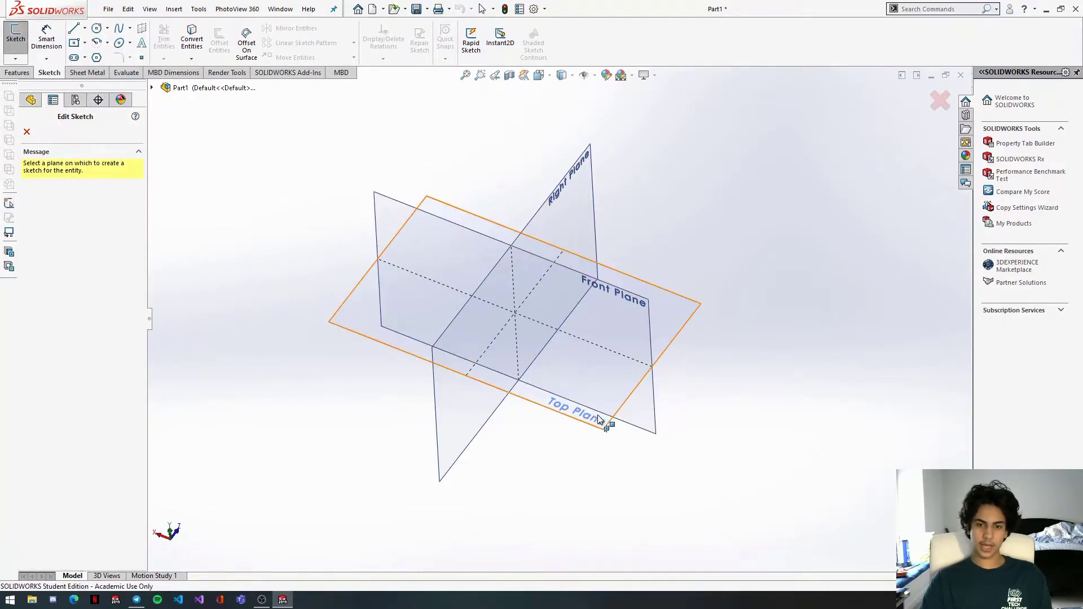
pyautogui.moveTo(564, 412); pyautogui.dragTo(551, 350, button='middle')
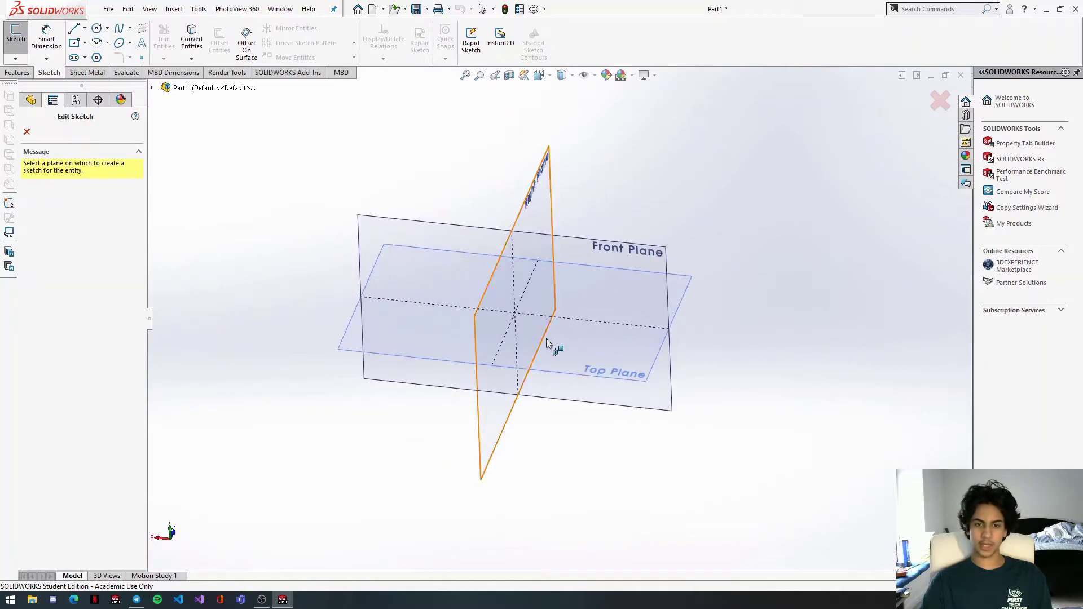
pyautogui.click(623, 376)
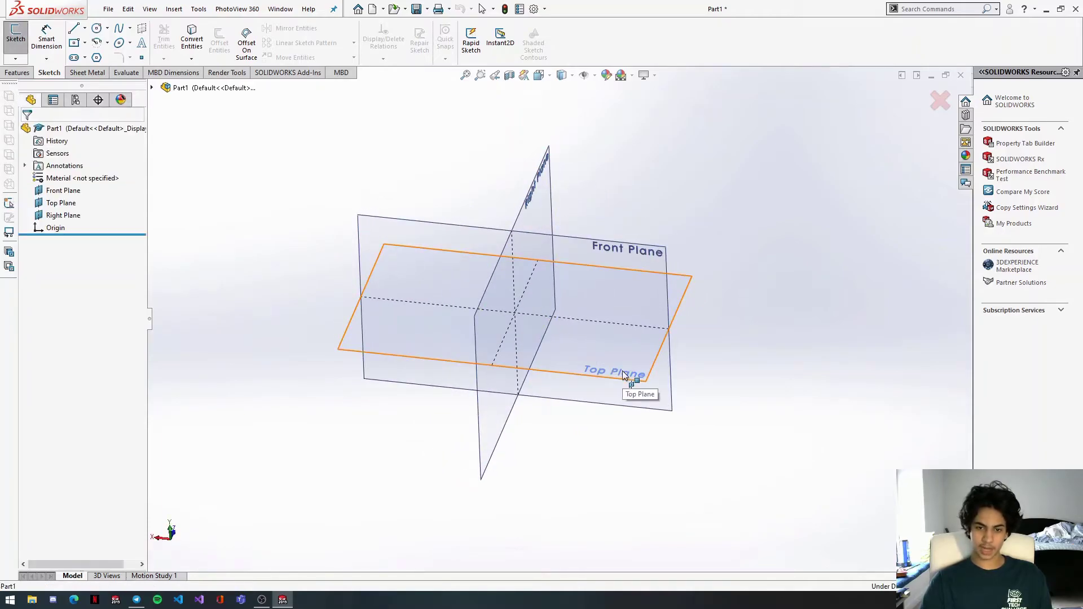
pyautogui.scroll(-5, 519, 316)
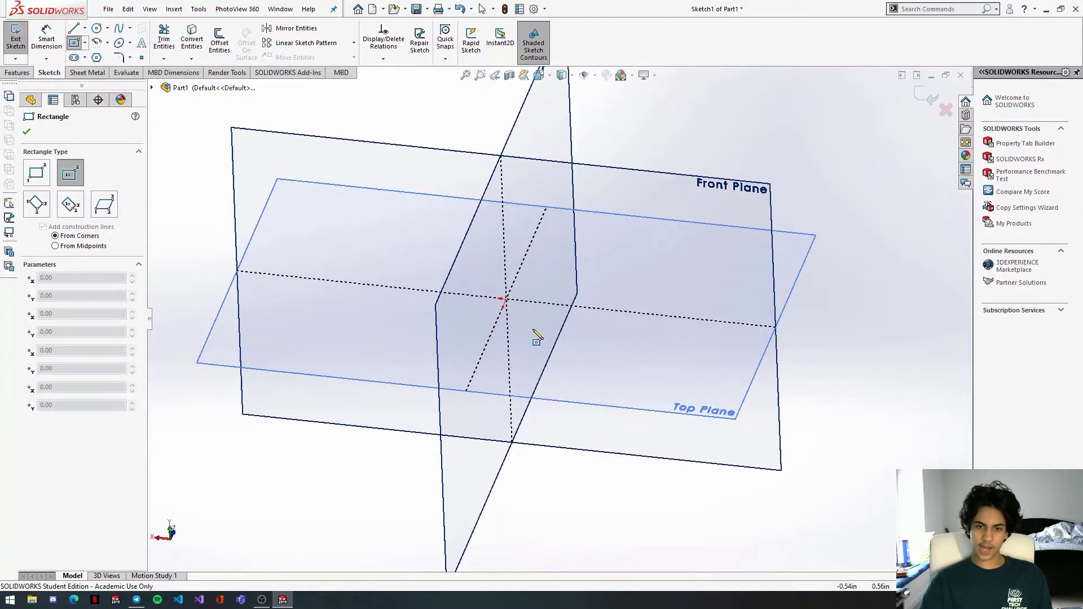
pyautogui.click(506, 299)
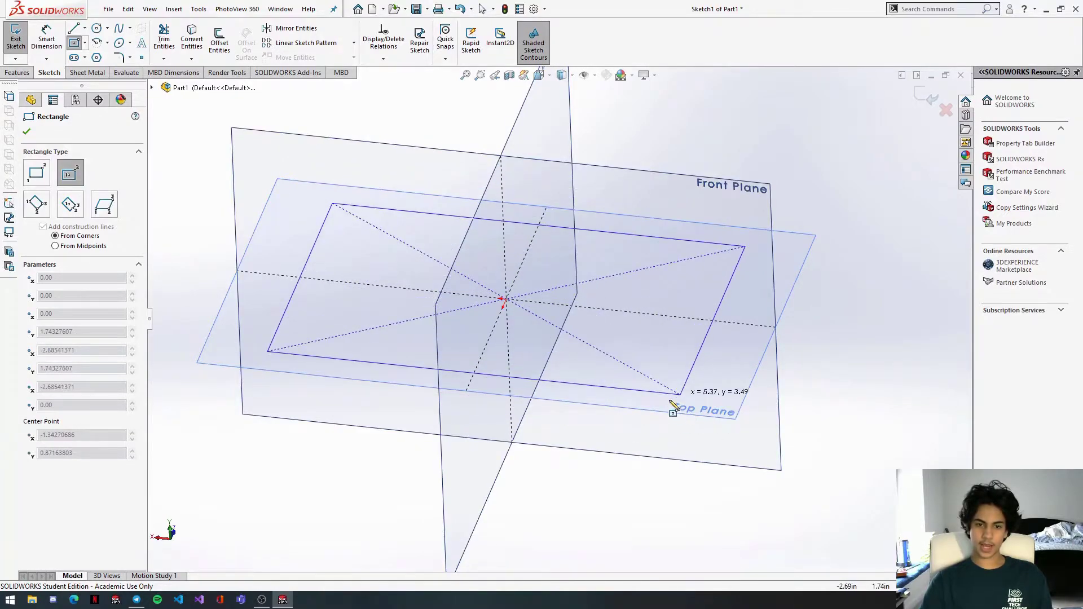
pyautogui.click(679, 395)
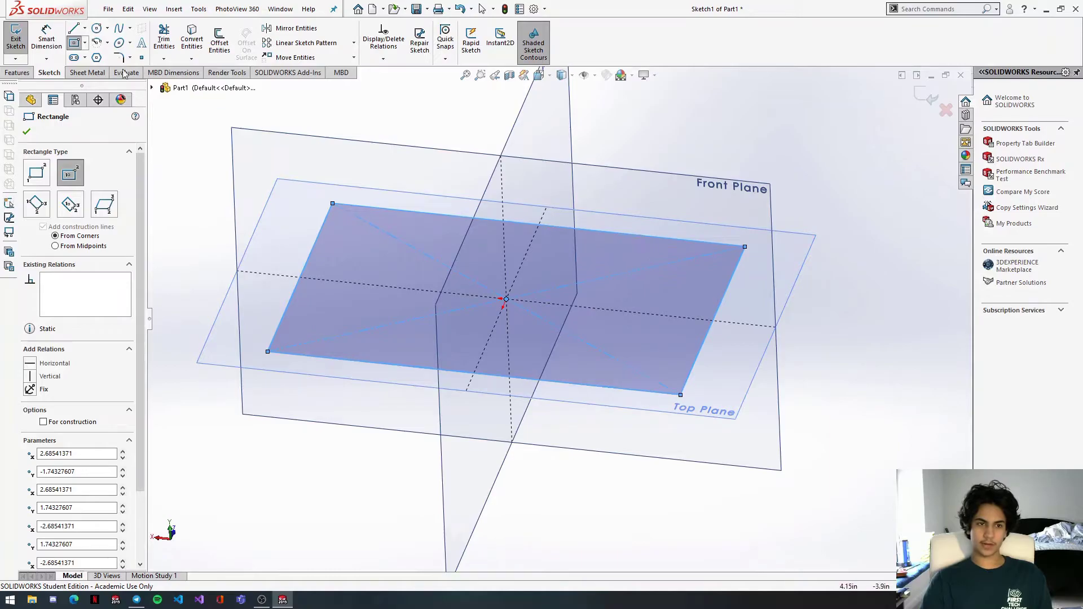
pyautogui.click(26, 133)
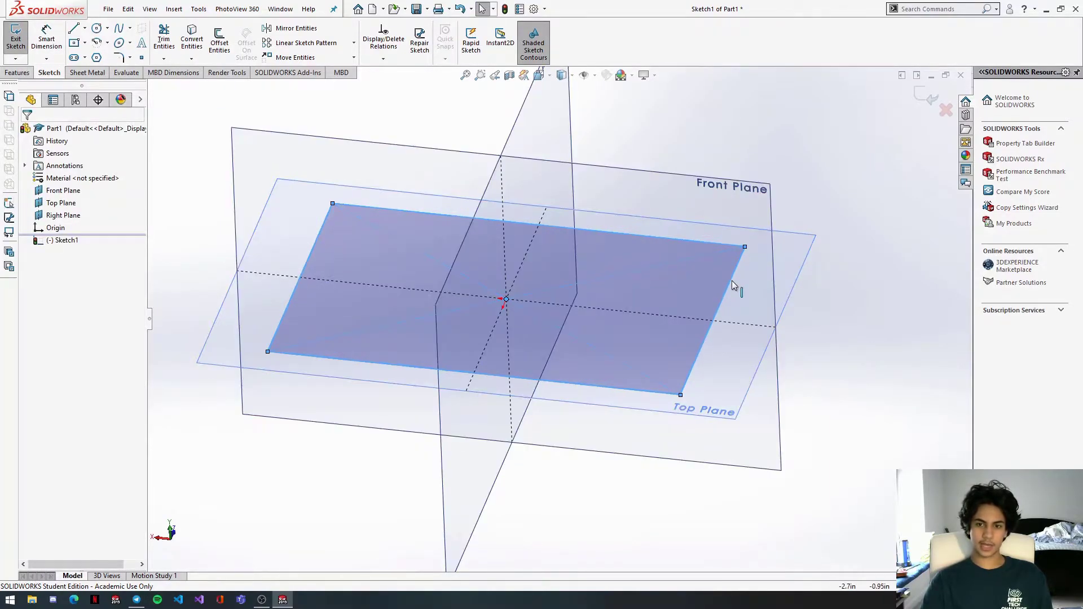
pyautogui.click(750, 327)
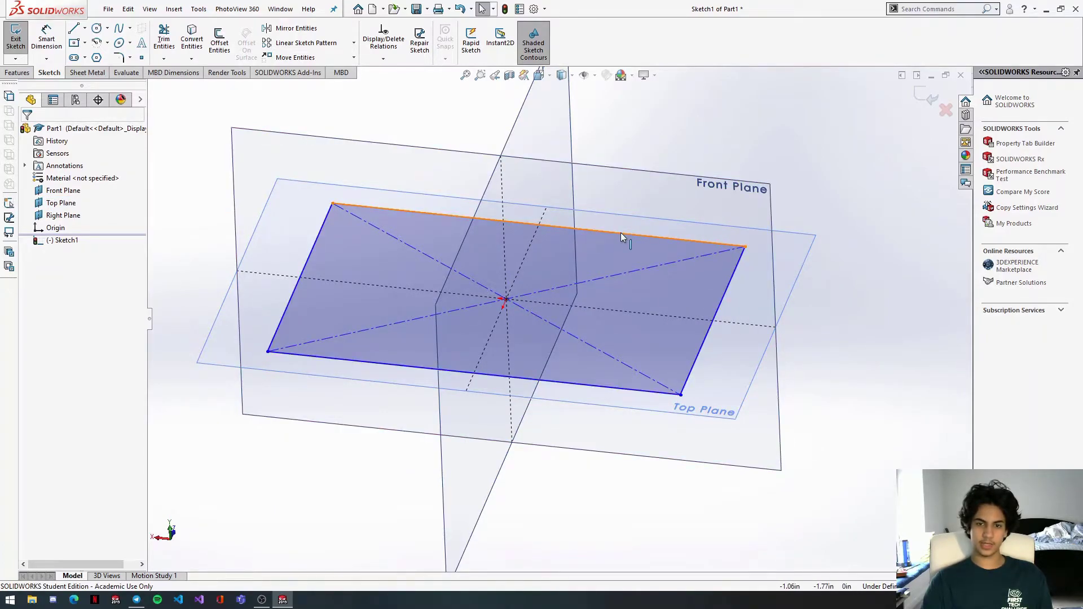
# Add an Equal relation between two adjacent sides of the rectangle to make it a square.
pyautogui.click(581, 230)
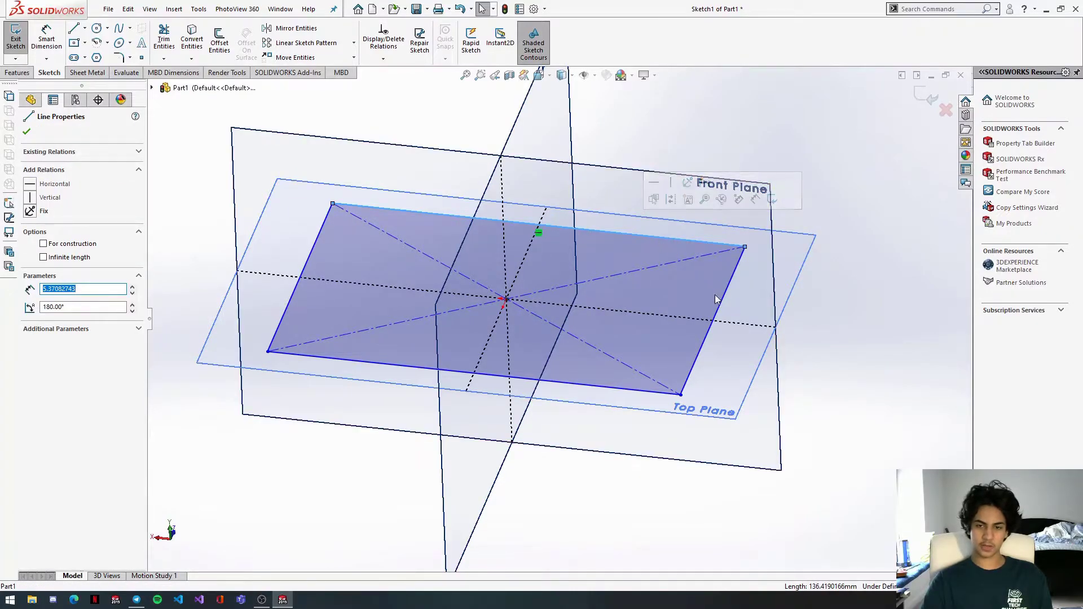
pyautogui.keyDown('ctrl'); pyautogui.click(714, 324); pyautogui.keyUp('ctrl')
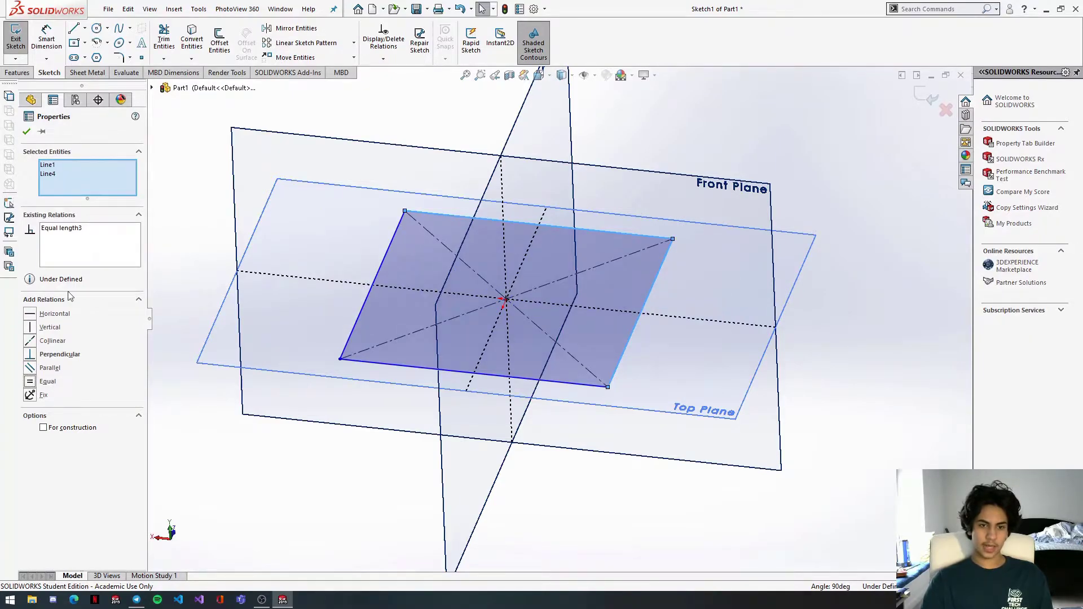
pyautogui.scroll(-2, 471, 272)
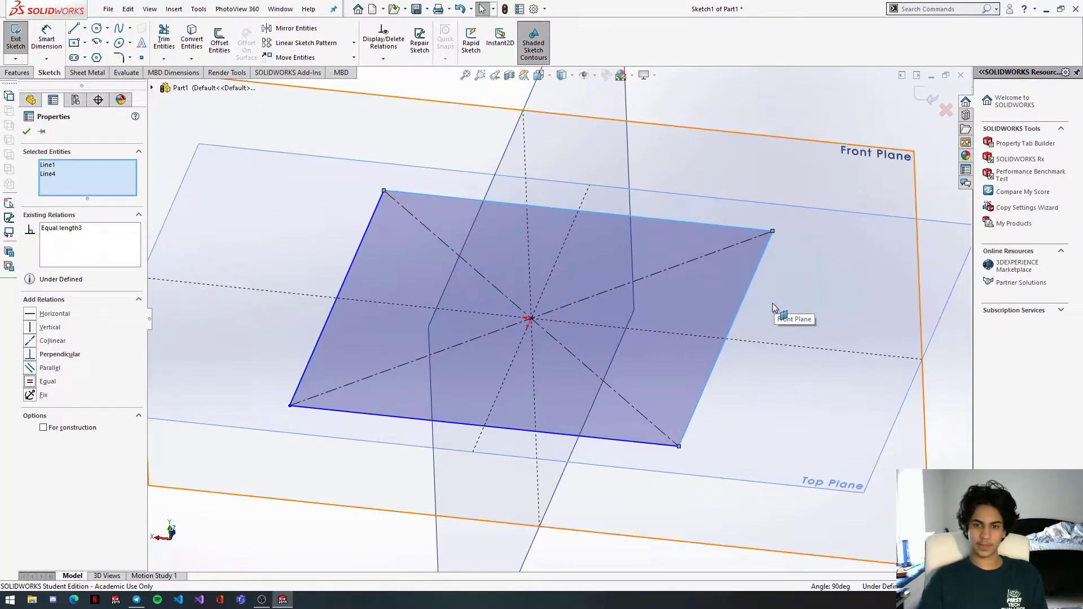
pyautogui.moveTo(708, 276)
pyautogui.mouseDown(button='middle')
pyautogui.moveTo(718, 346)
pyautogui.moveTo(704, 372)
pyautogui.moveTo(696, 273)
pyautogui.mouseUp(button='middle')
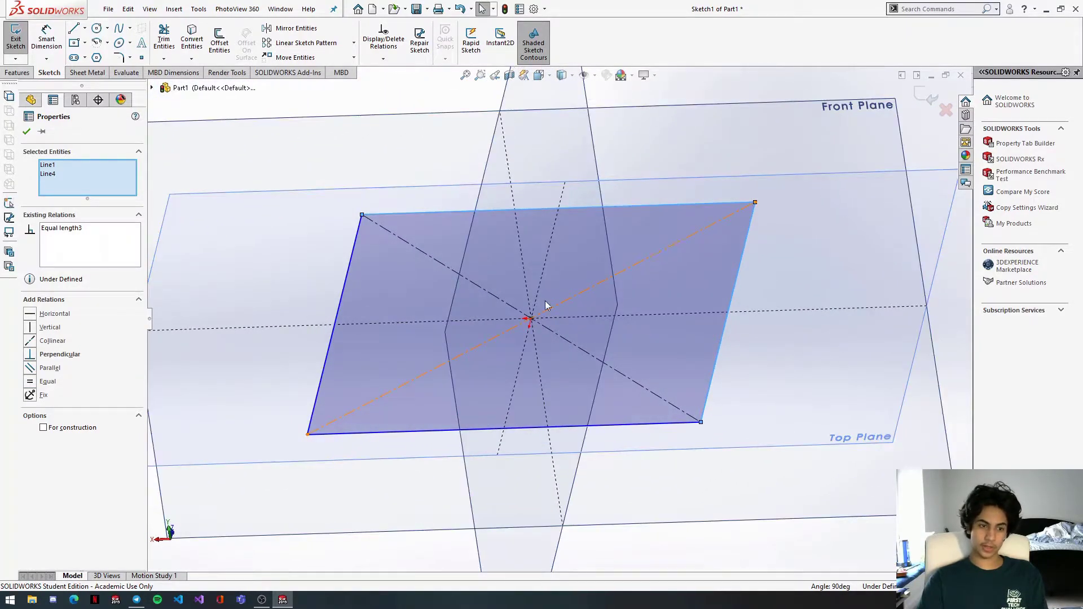
pyautogui.click(834, 242)
# Dimension one side of the square with Smart Dimension and set it to 4 in.
pyautogui.moveTo(791, 256)
pyautogui.mouseDown(button='middle')
pyautogui.moveTo(698, 343)
pyautogui.moveTo(689, 409)
pyautogui.moveTo(680, 324)
pyautogui.moveTo(543, 272)
pyautogui.mouseUp(button='middle')
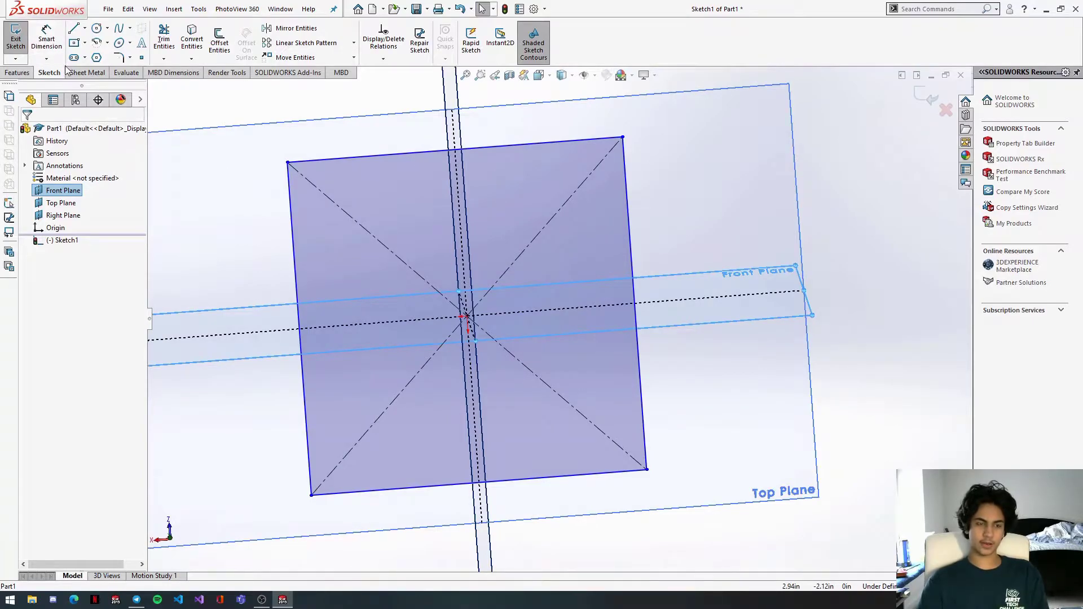
pyautogui.click(45, 40)
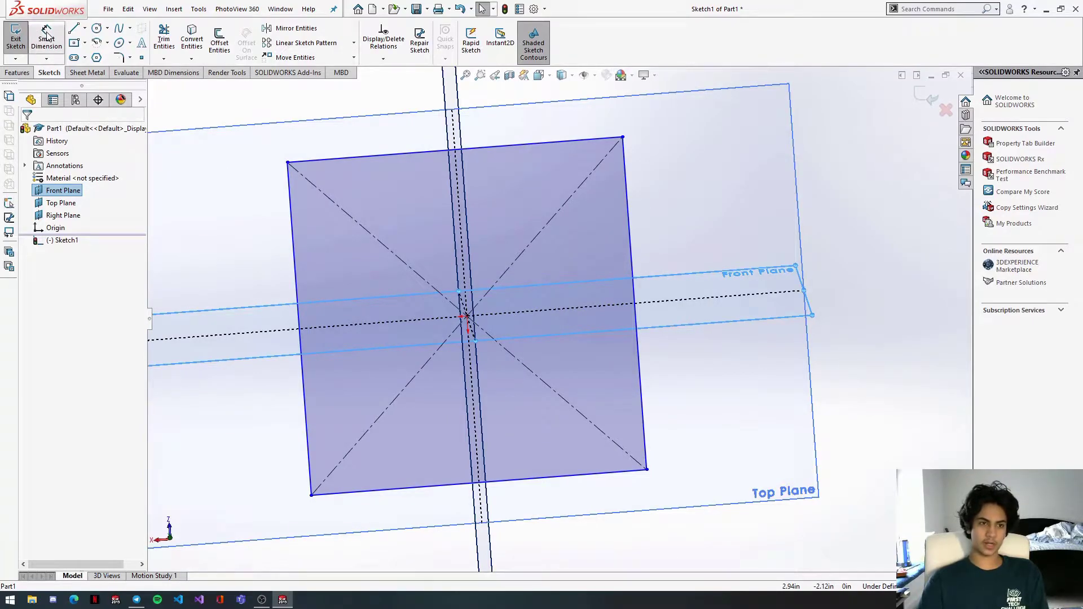
pyautogui.click(632, 231)
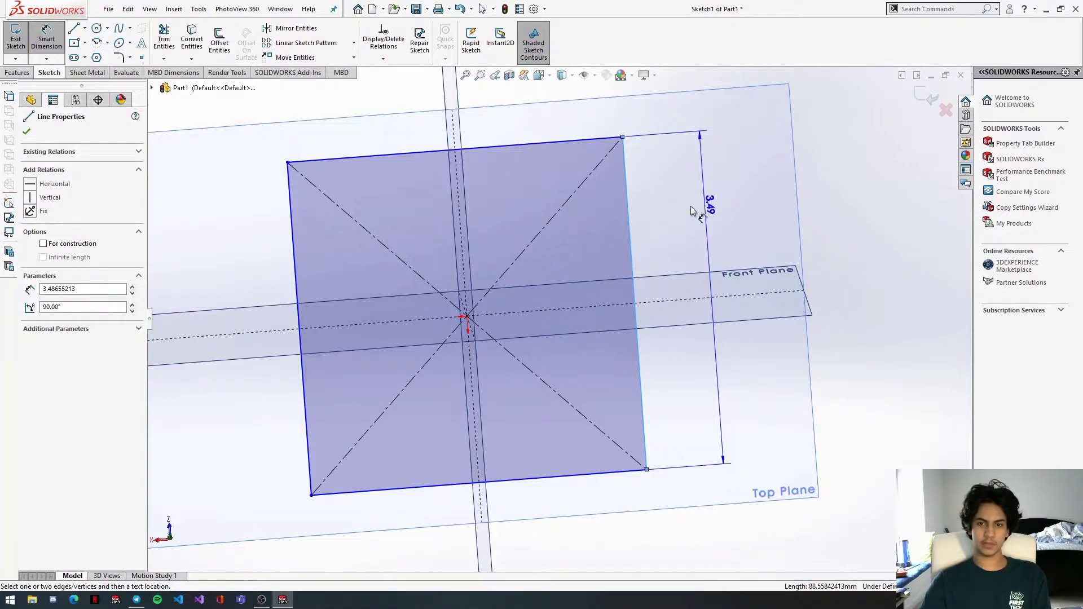
pyautogui.click(698, 207)
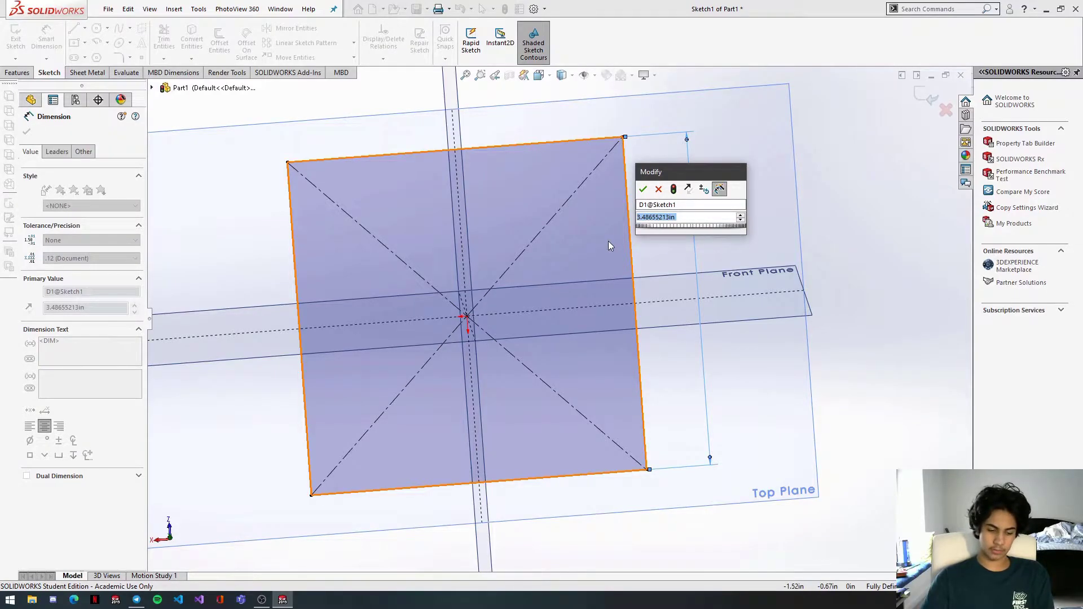
pyautogui.write('4')
pyautogui.press('Return')
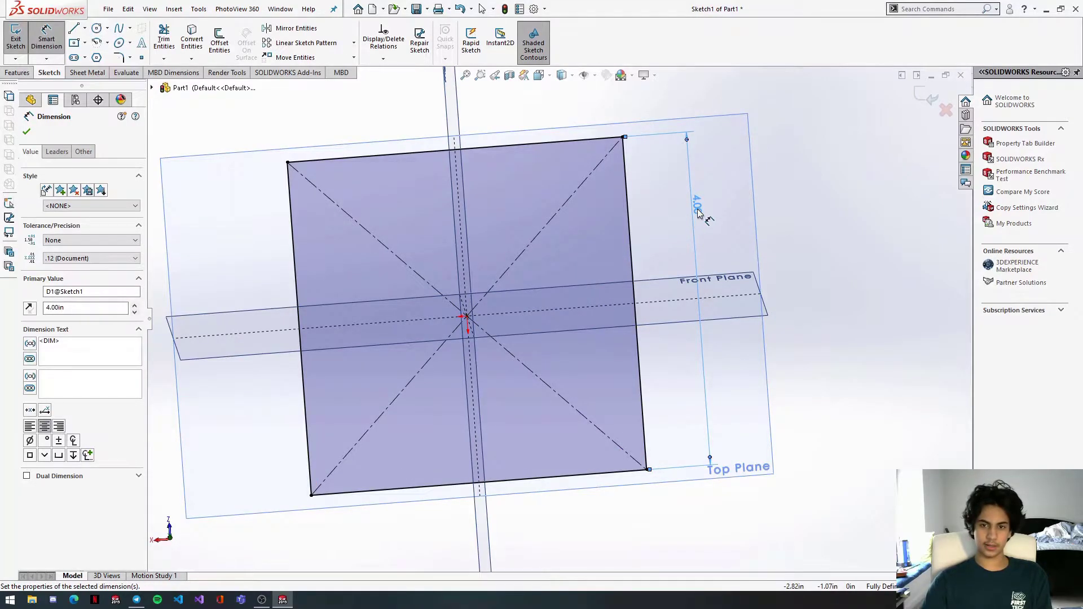
pyautogui.doubleClick(698, 212)
pyautogui.write('4')
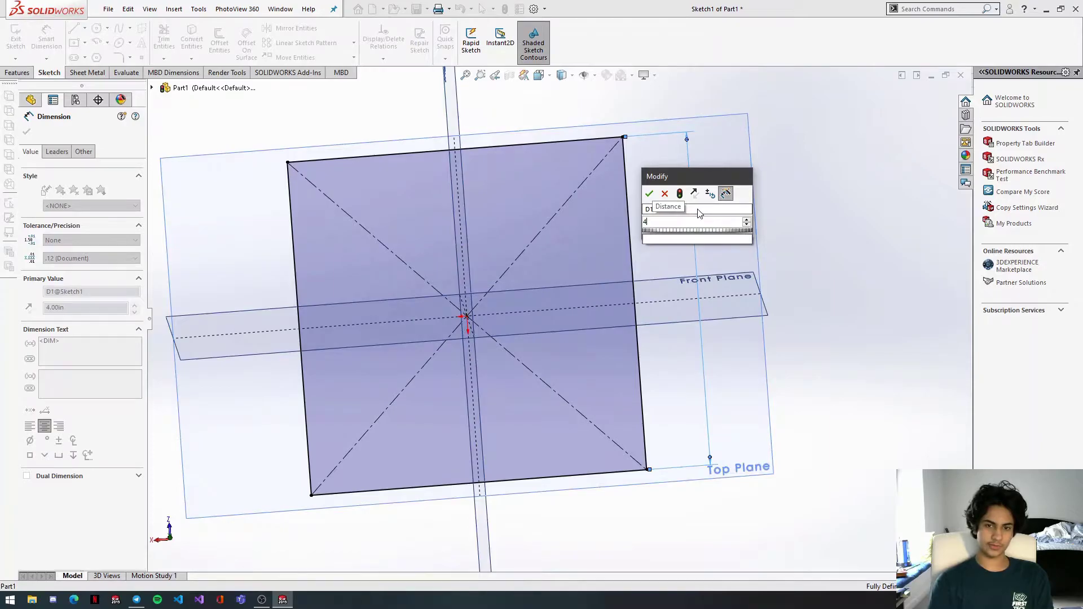
pyautogui.press('Return')
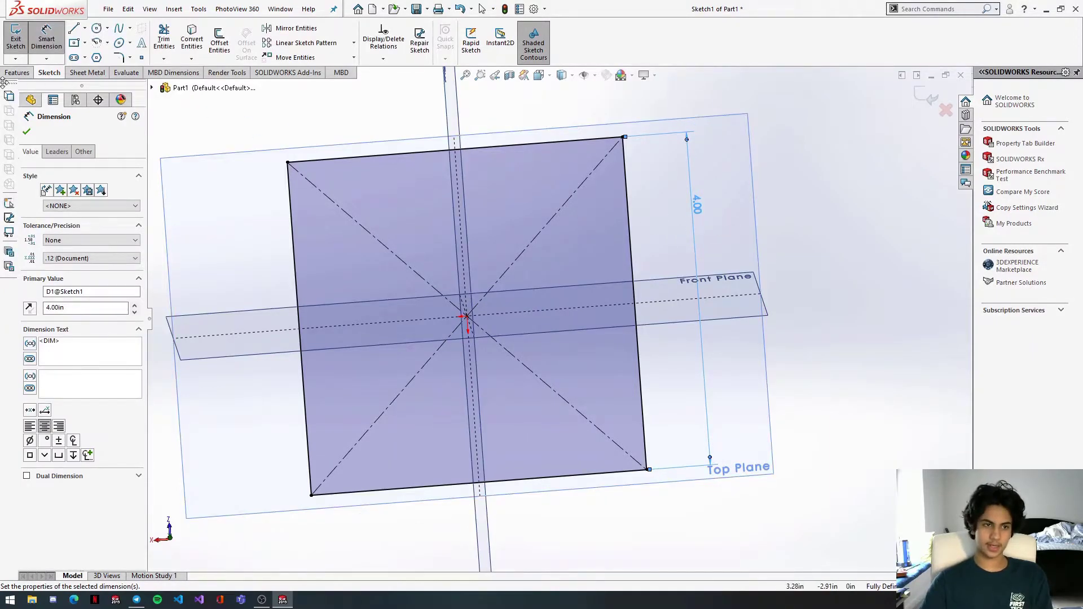
pyautogui.moveTo(423, 268); pyautogui.dragTo(370, 206, button='middle')
pyautogui.scroll(5, 382, 237)
pyautogui.scroll(-3, 559, 325)
pyautogui.moveTo(559, 325); pyautogui.dragTo(609, 300, button='middle')
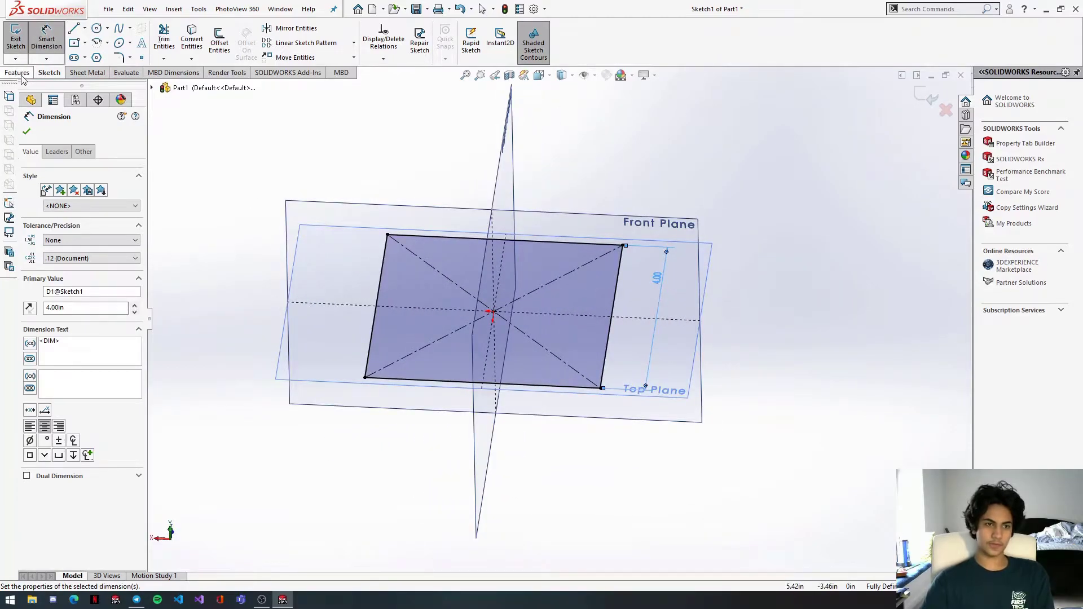
# Extrude the square sketch upward from its sketch plane as a blind boss with a depth of 4 in.
pyautogui.click(17, 72)
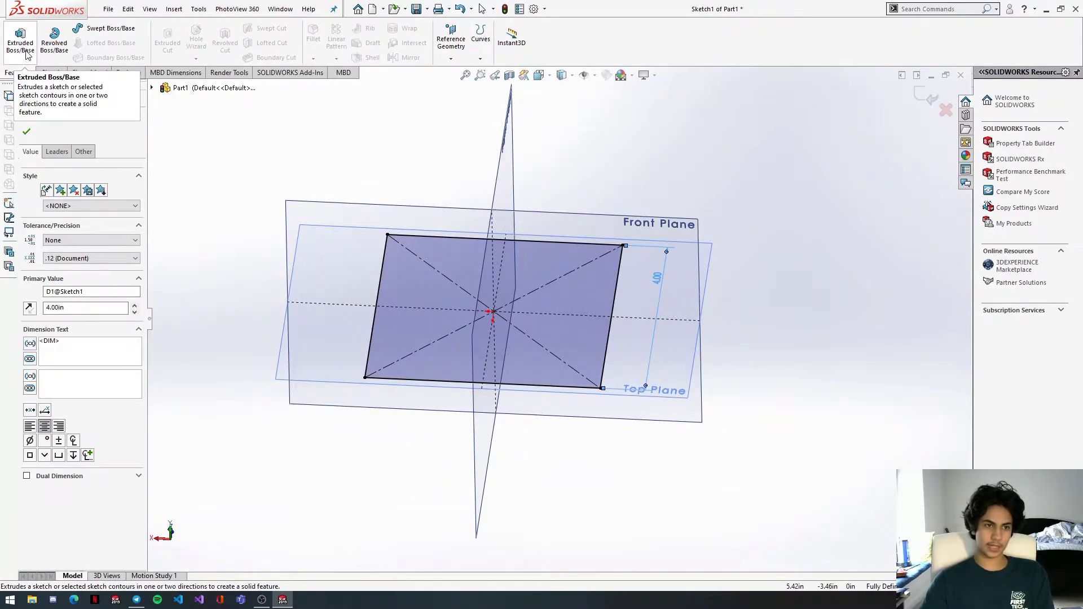
pyautogui.click(18, 48)
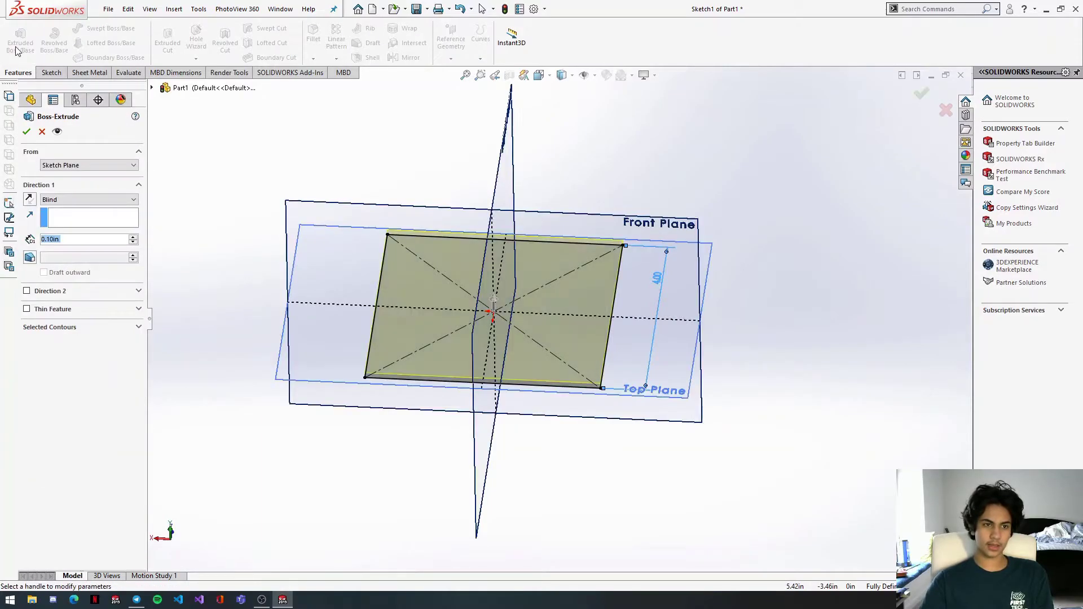
pyautogui.scroll(-3, 475, 336)
pyautogui.moveTo(475, 337); pyautogui.dragTo(429, 292, button='middle')
pyautogui.scroll(3, 430, 292)
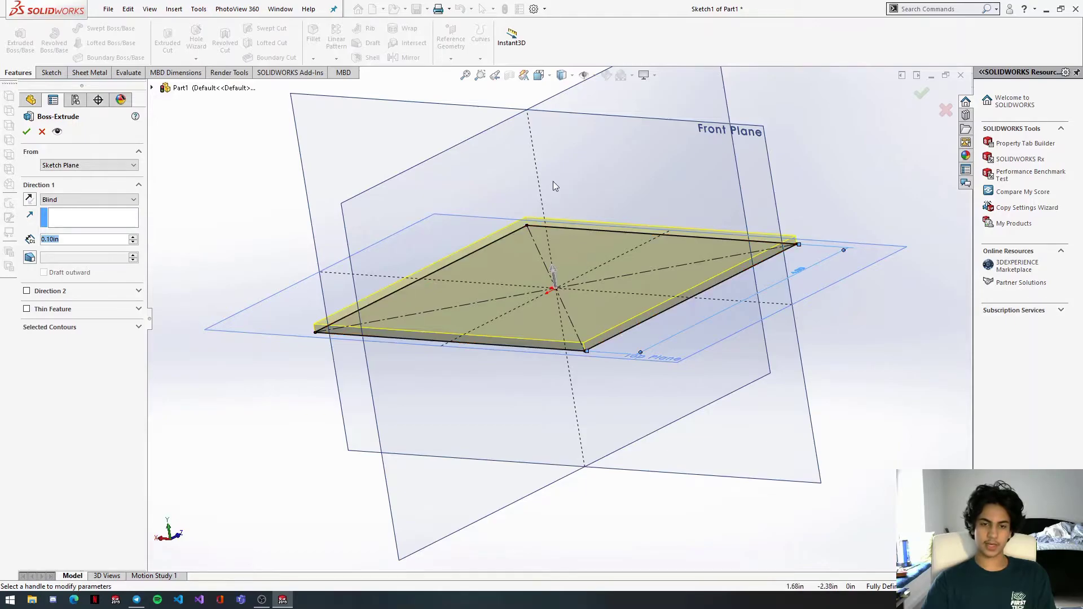
pyautogui.scroll(6, 598, 254)
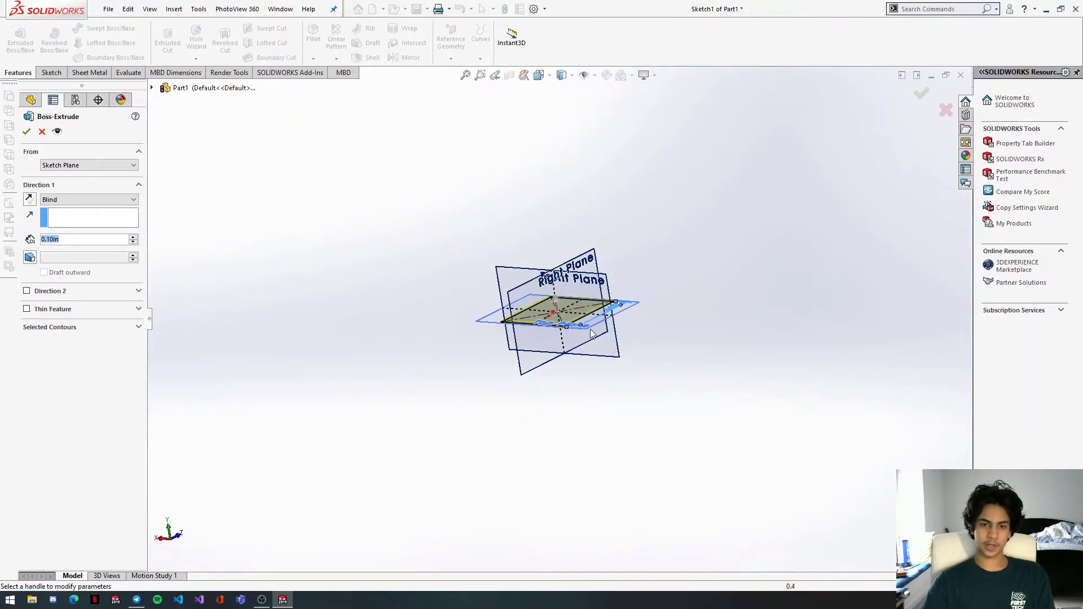
pyautogui.scroll(-5, 581, 321)
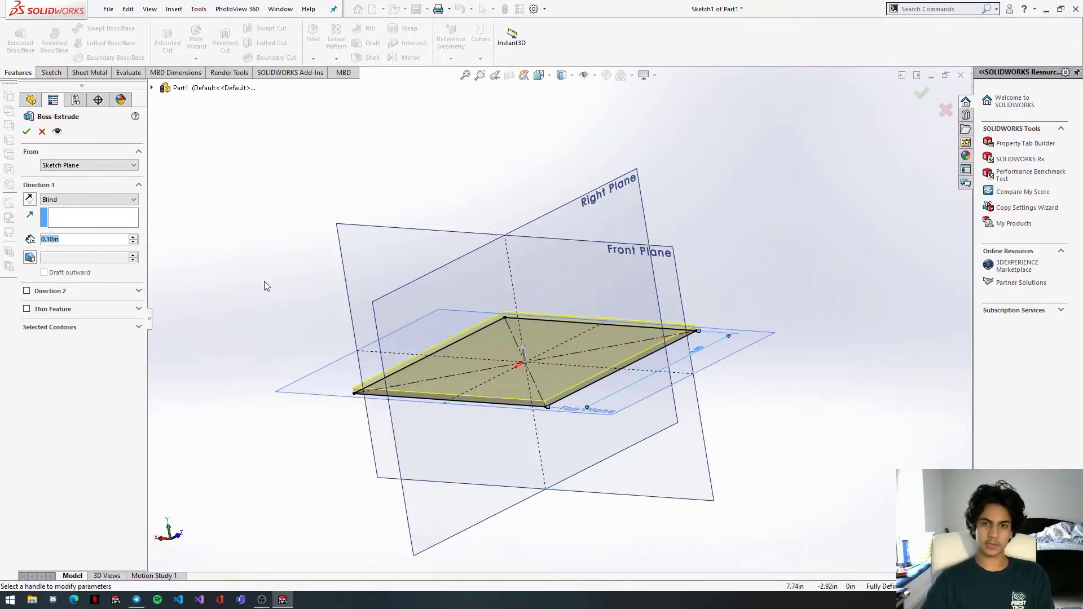
pyautogui.write('4')
pyautogui.press('Return')
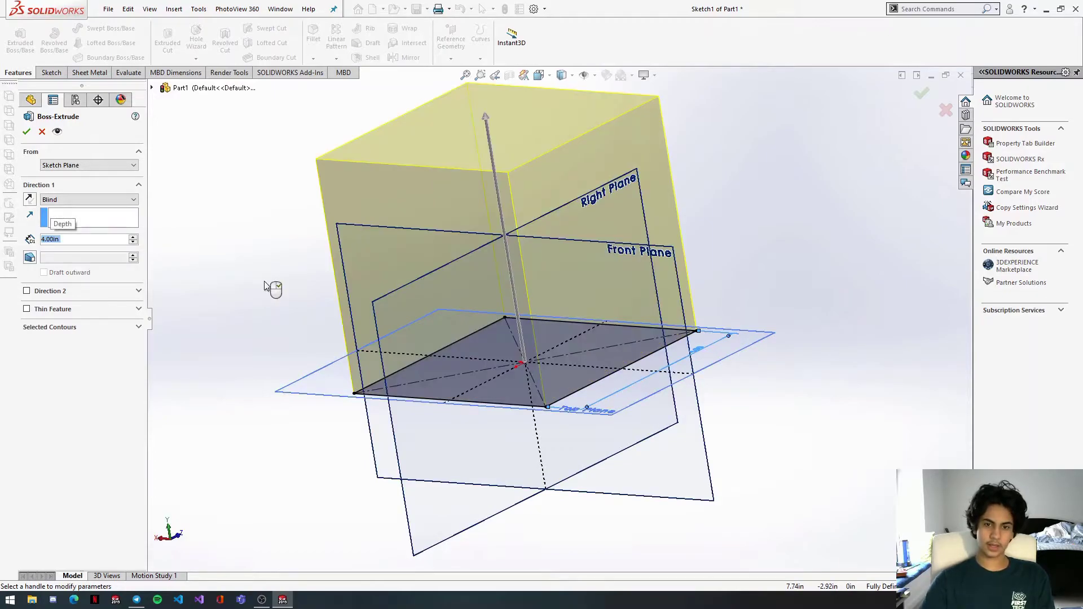
pyautogui.moveTo(677, 349)
pyautogui.mouseDown(button='middle')
pyautogui.moveTo(686, 391)
pyautogui.moveTo(706, 363)
pyautogui.mouseUp(button='middle')
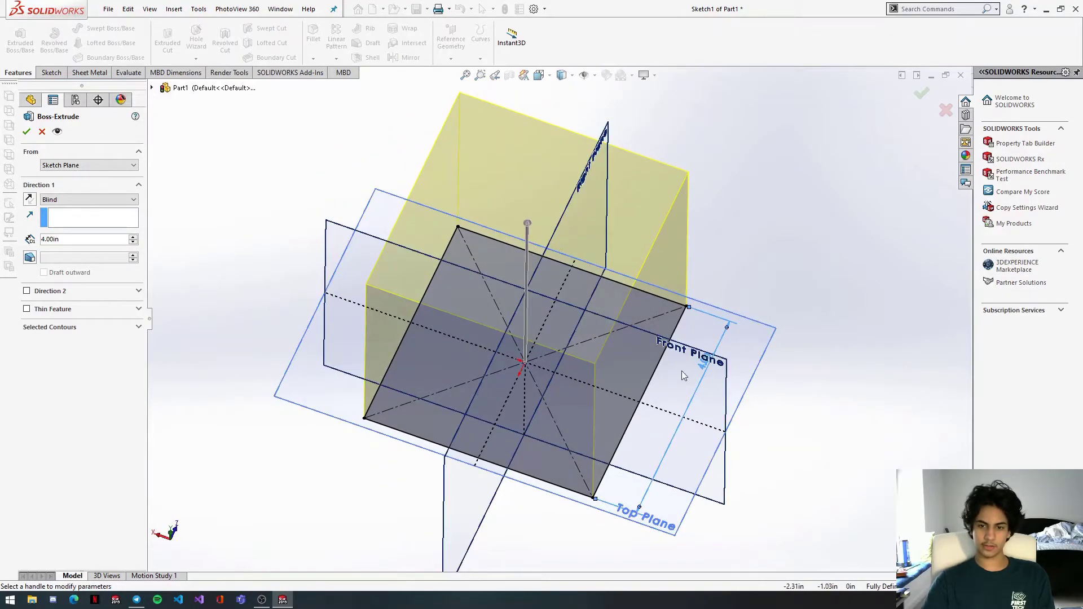
pyautogui.moveTo(692, 434); pyautogui.dragTo(662, 362, button='middle')
pyautogui.scroll(4, 662, 363)
pyautogui.scroll(1, 550, 239)
pyautogui.scroll(-2, 550, 239)
pyautogui.scroll(-2, 606, 330)
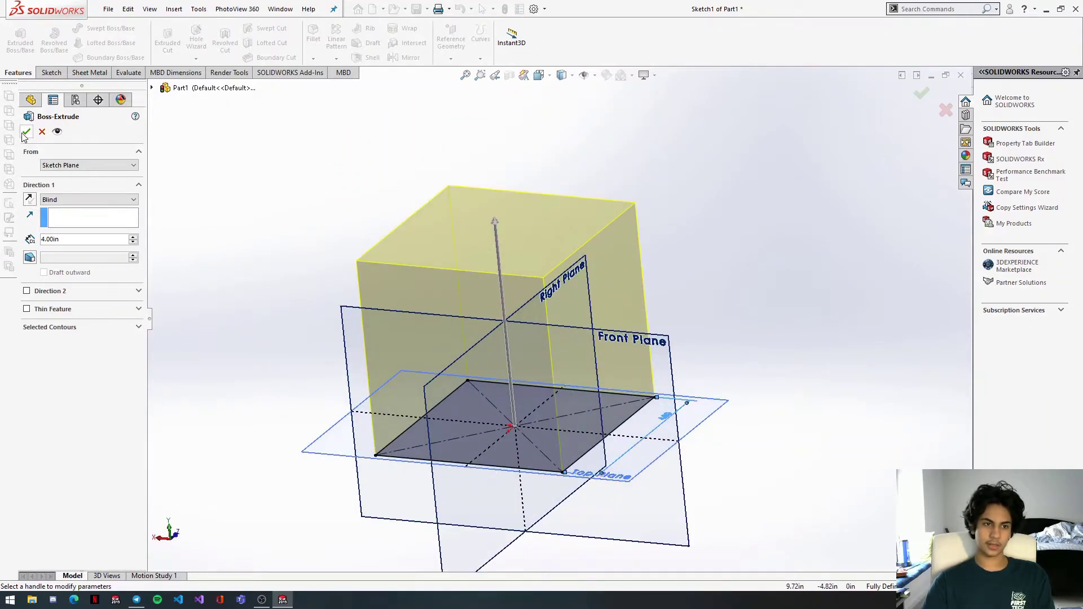
pyautogui.click(26, 132)
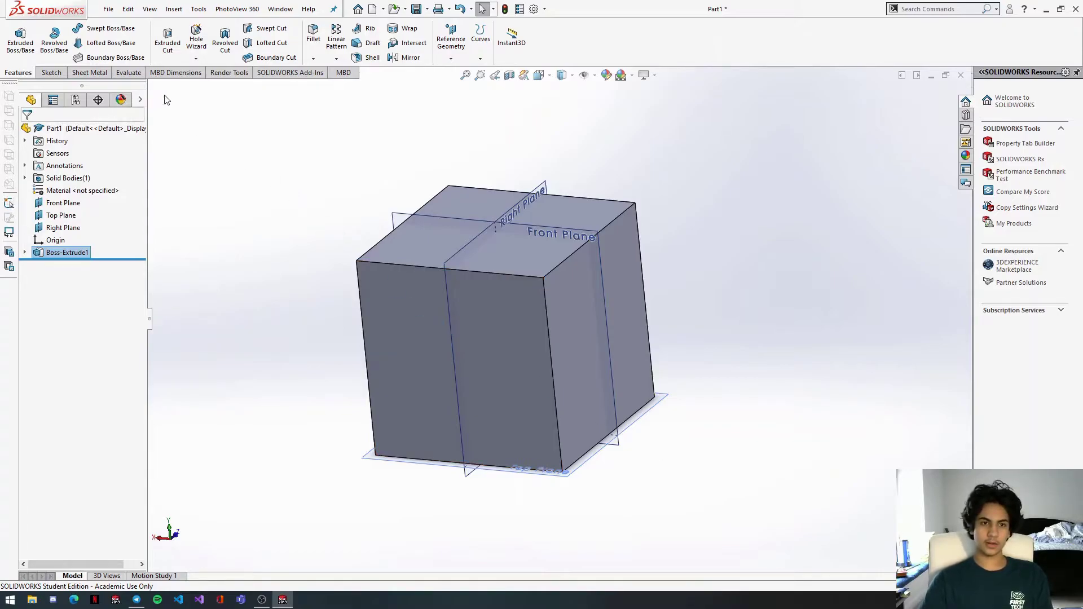
# Start a symmetric, constant-size fillet and select the cube's four vertical edges.
pyautogui.click(313, 41)
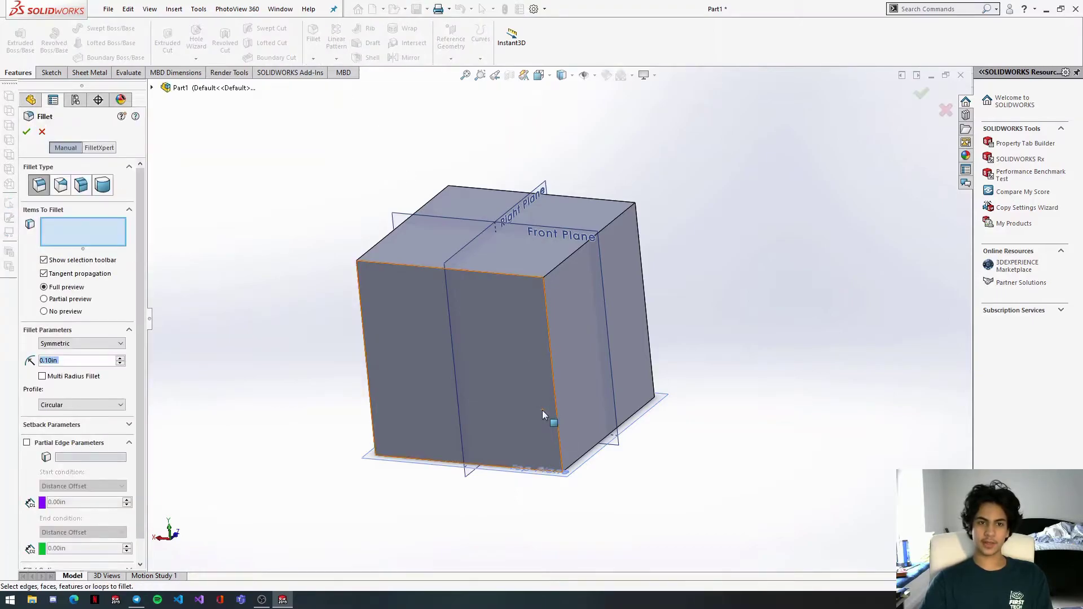
pyautogui.click(552, 361)
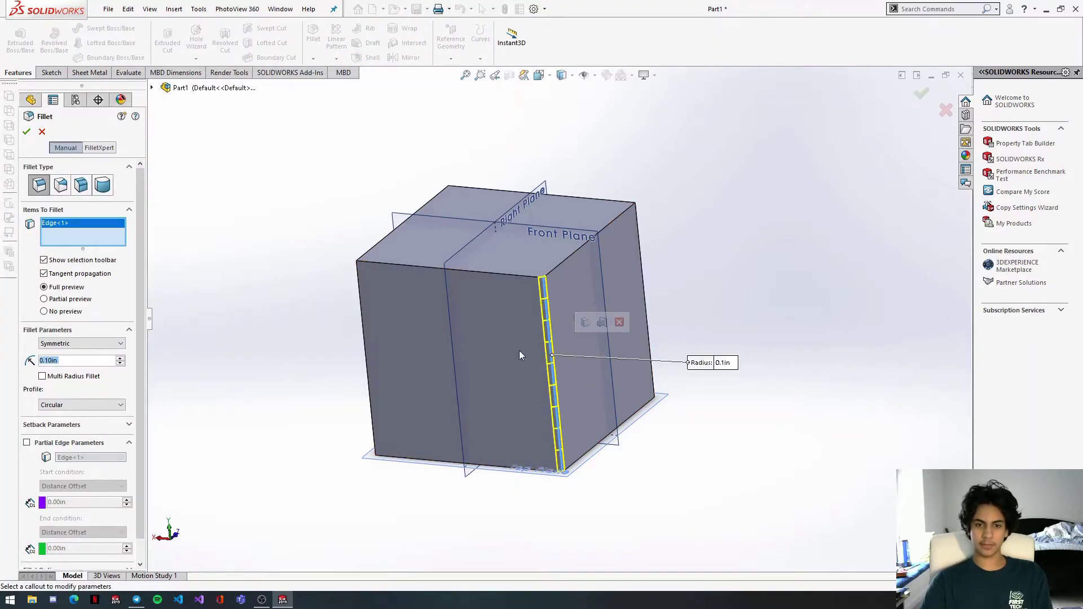
pyautogui.click(361, 311)
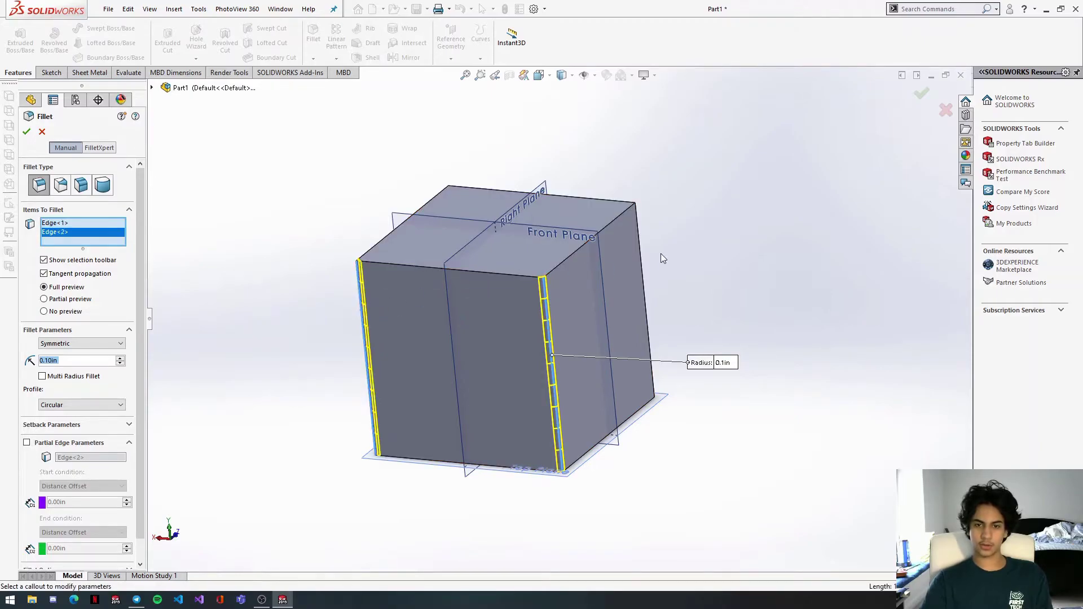
pyautogui.click(640, 249)
pyautogui.moveTo(640, 248); pyautogui.dragTo(385, 192, button='middle')
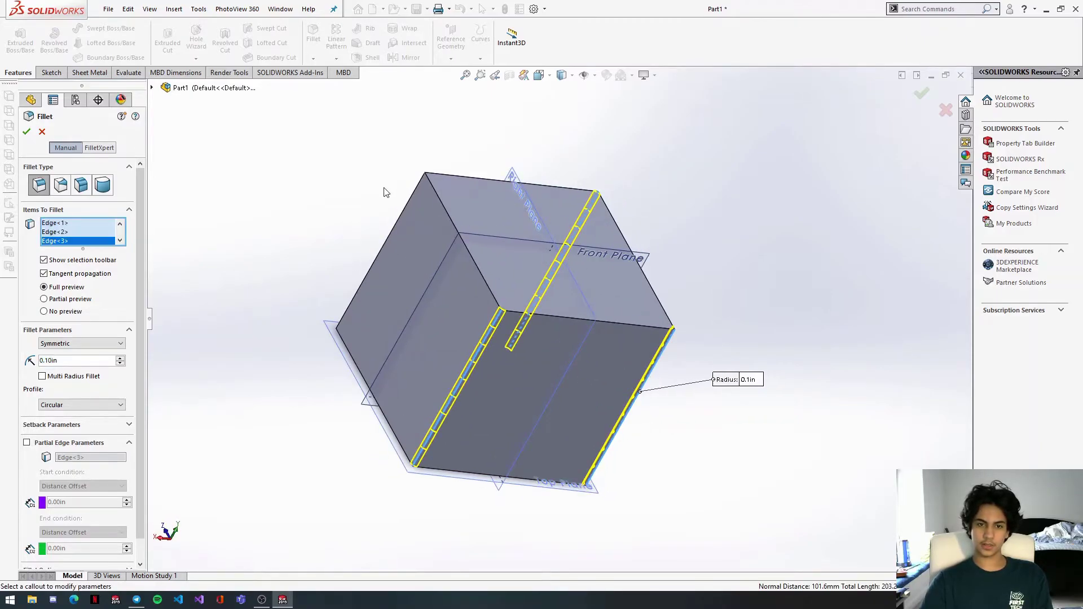
pyautogui.click(415, 189)
pyautogui.scroll(-10, 496, 343)
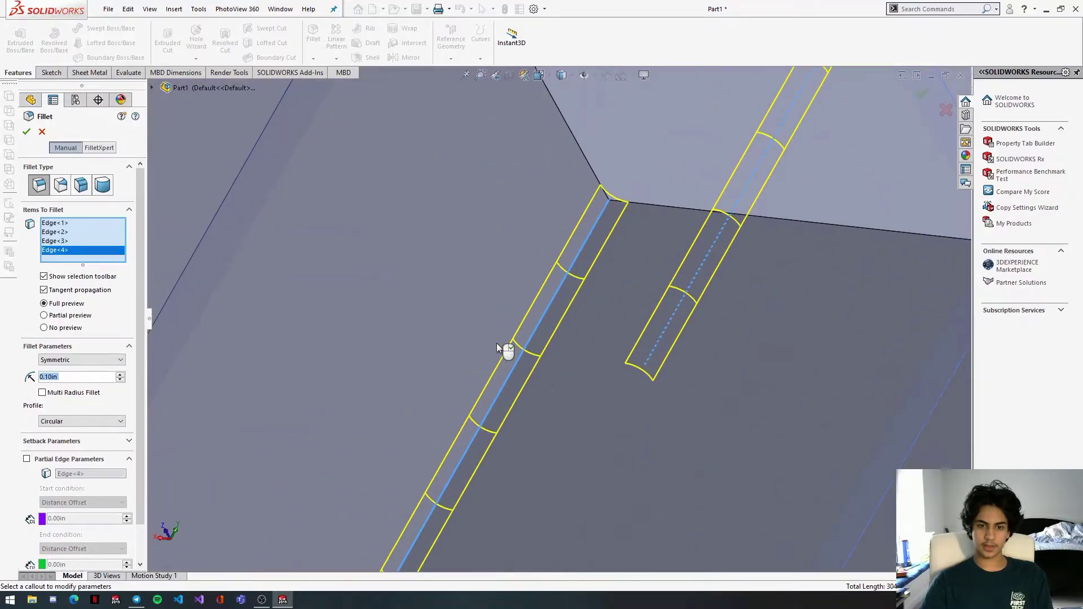
pyautogui.moveTo(442, 352); pyautogui.dragTo(525, 314, button='middle')
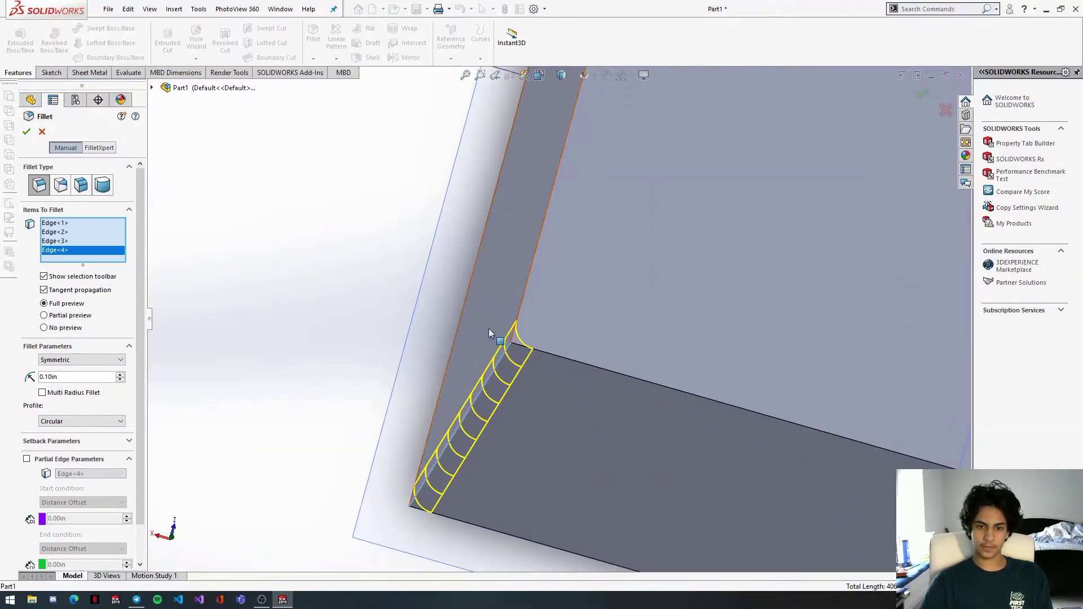
pyautogui.scroll(10, 513, 363)
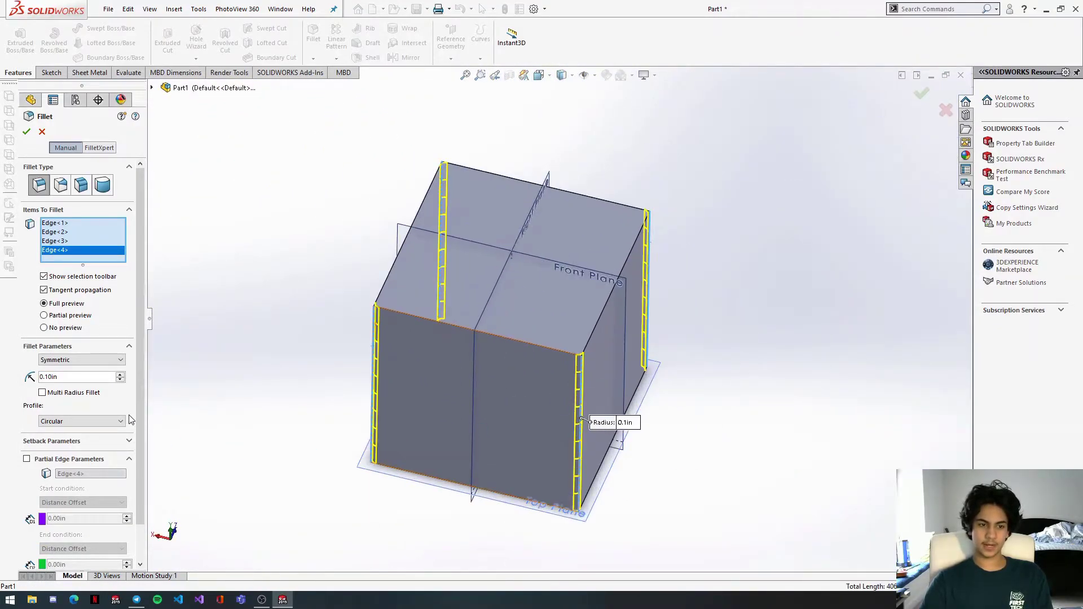
# Try larger radii of up to 0.6 in for the vertical edge fillets and return to 0.1 in.
pyautogui.click(120, 374)
pyautogui.click(120, 375)
pyautogui.click(120, 375)
pyautogui.click(120, 375)
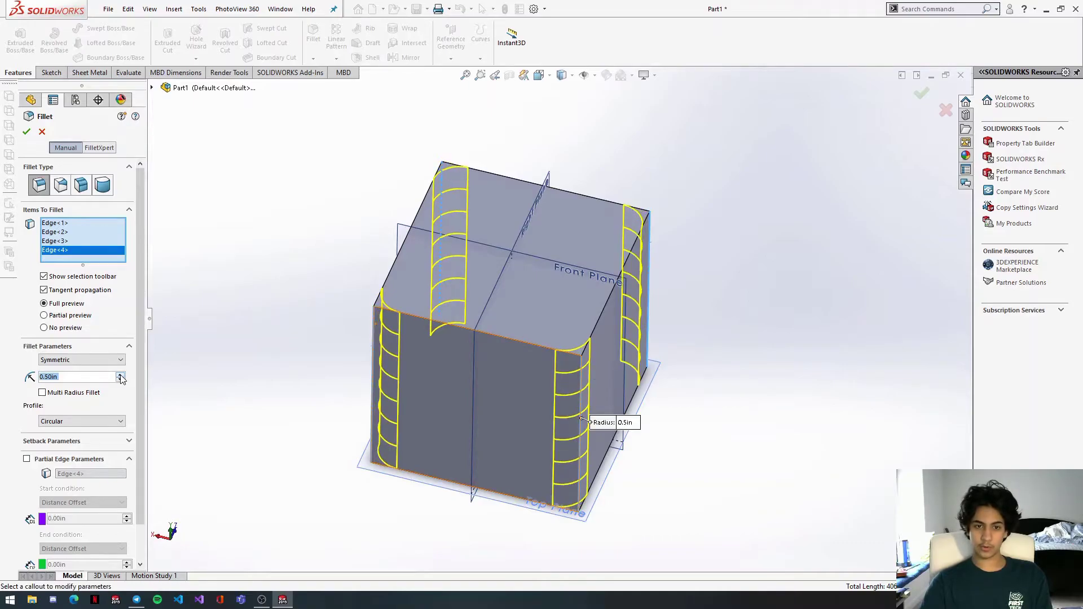
pyautogui.click(120, 375)
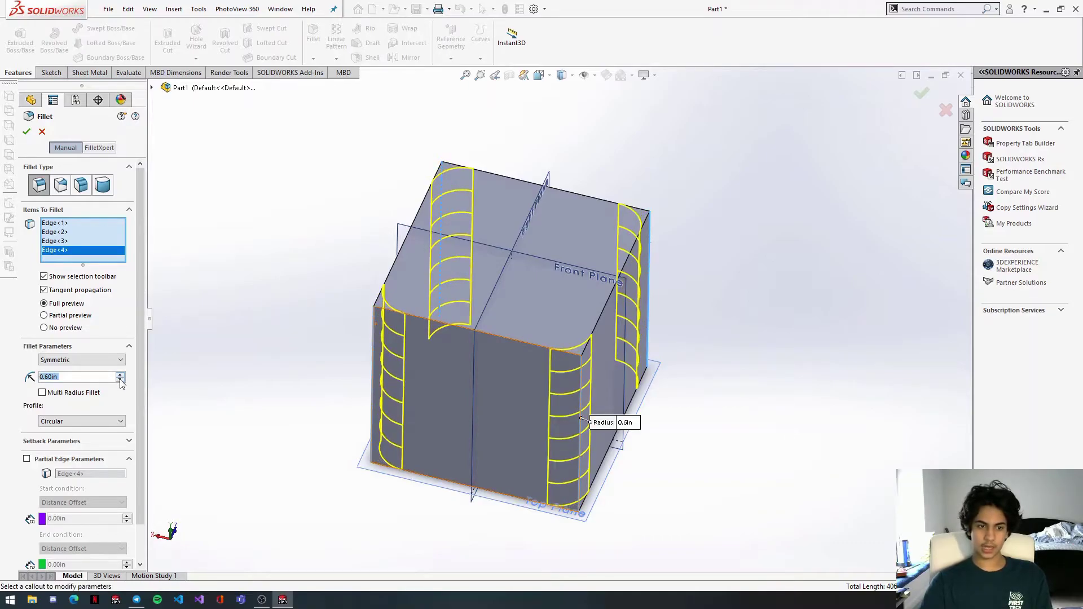
pyautogui.click(120, 380)
pyautogui.click(120, 381)
pyautogui.click(120, 381)
pyautogui.click(120, 380)
pyautogui.click(120, 381)
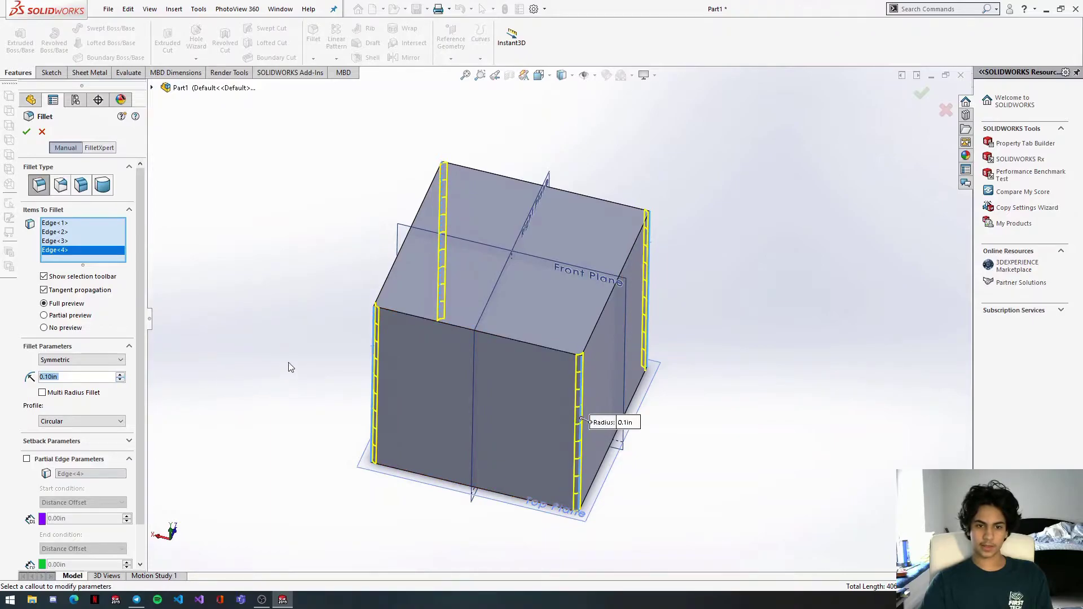
# Set the radius of the four vertical edge fillets to 0.2 in and apply the fillet.
pyautogui.scroll(-3, 448, 338)
pyautogui.scroll(-2, 447, 336)
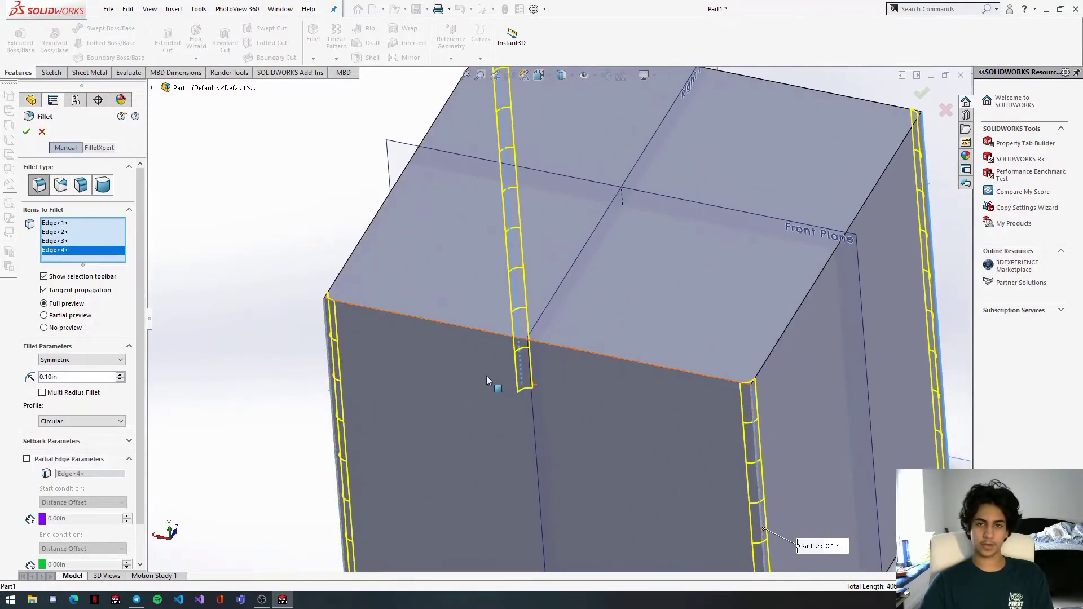
pyautogui.scroll(6, 486, 376)
pyautogui.scroll(-4, 566, 283)
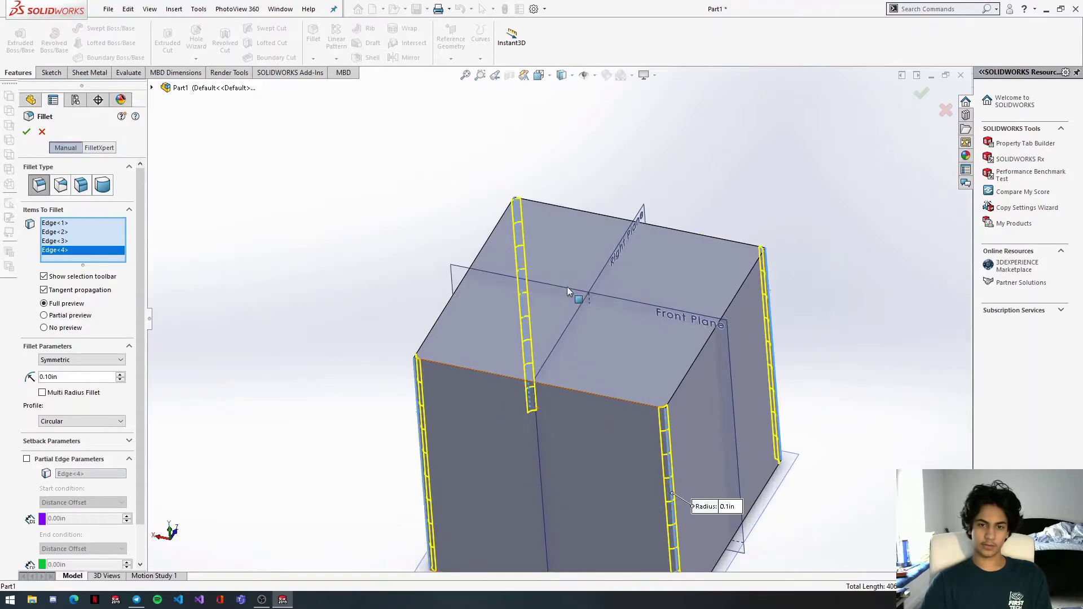
pyautogui.moveTo(566, 282); pyautogui.dragTo(462, 364, button='middle')
pyautogui.click(120, 380)
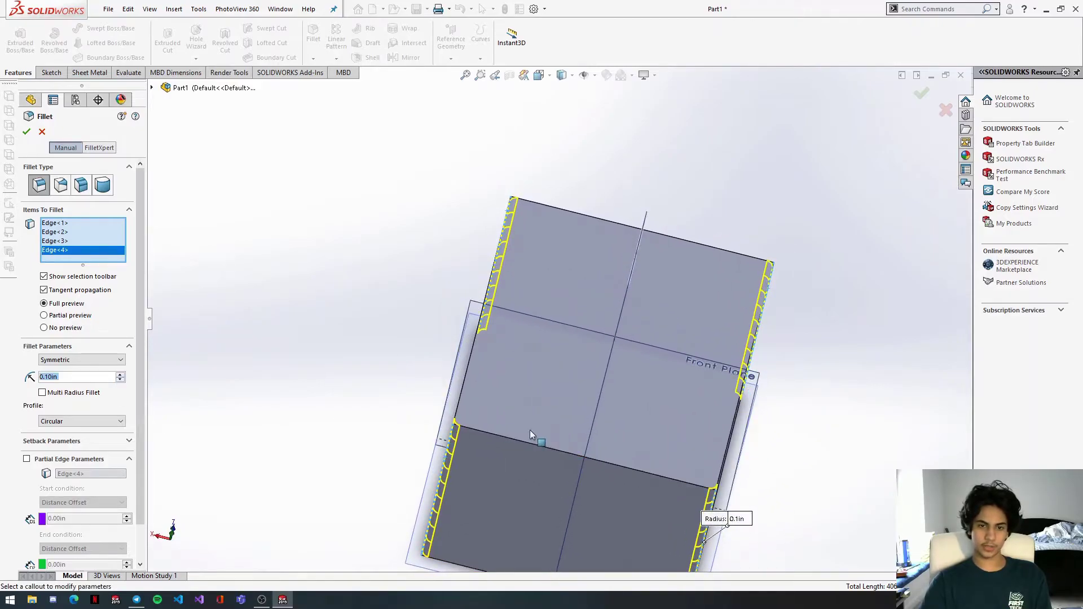
pyautogui.click(120, 374)
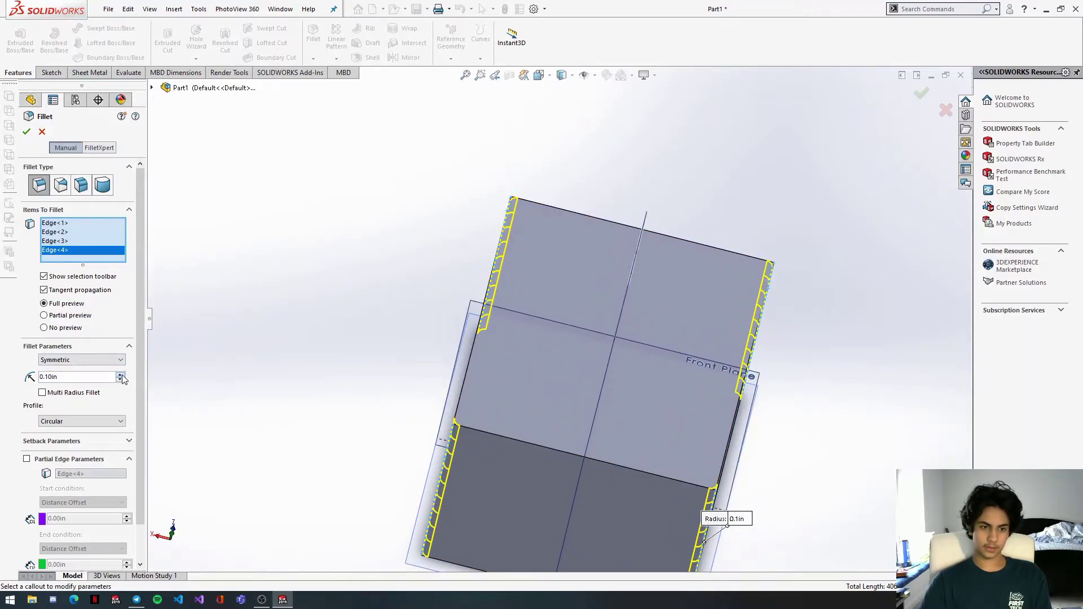
pyautogui.moveTo(773, 440); pyautogui.dragTo(762, 445, button='middle')
pyautogui.click(27, 135)
# Examine the cube's rounded vertical edges from different angles and at different zoom levels.
pyautogui.scroll(-3, 643, 445)
pyautogui.moveTo(643, 444); pyautogui.dragTo(532, 420, button='middle')
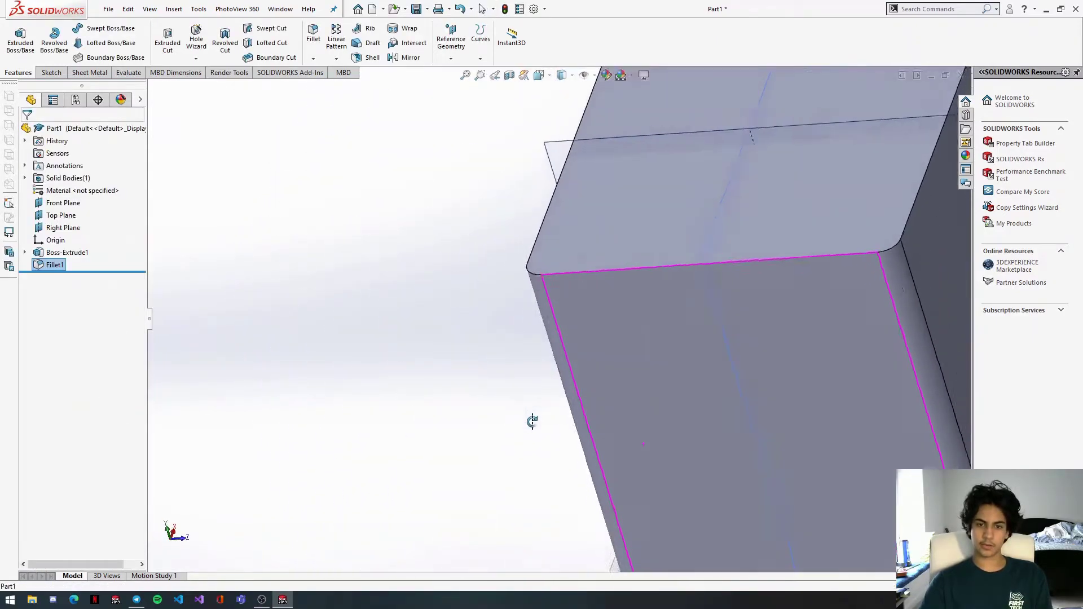
pyautogui.scroll(5, 532, 420)
pyautogui.moveTo(606, 334); pyautogui.dragTo(635, 281, button='middle')
pyautogui.scroll(4, 658, 164)
pyautogui.scroll(-3, 659, 162)
pyautogui.scroll(4, 582, 464)
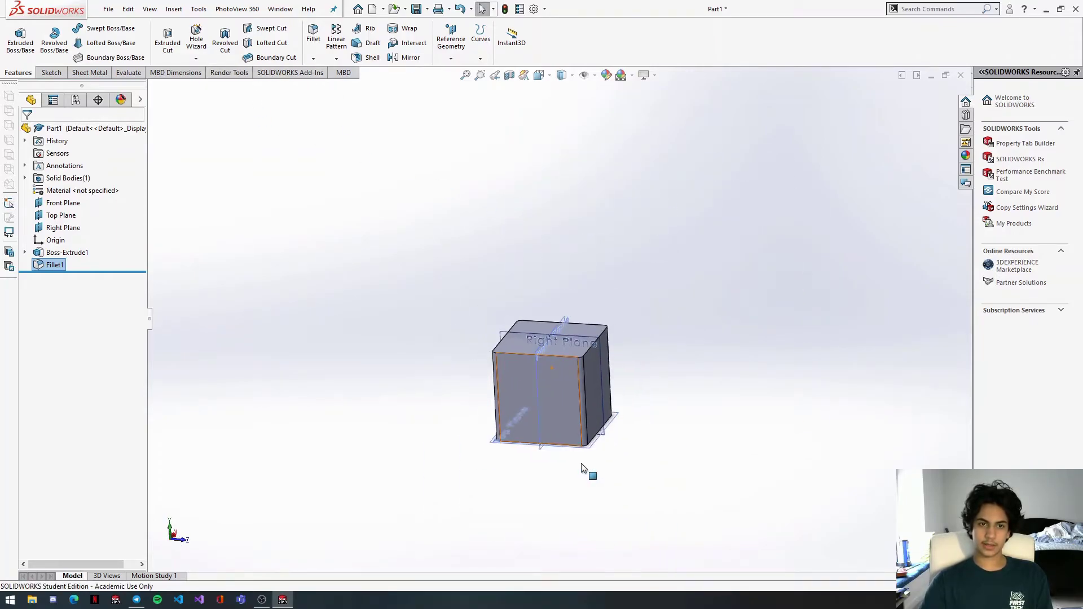
pyautogui.scroll(-4, 544, 333)
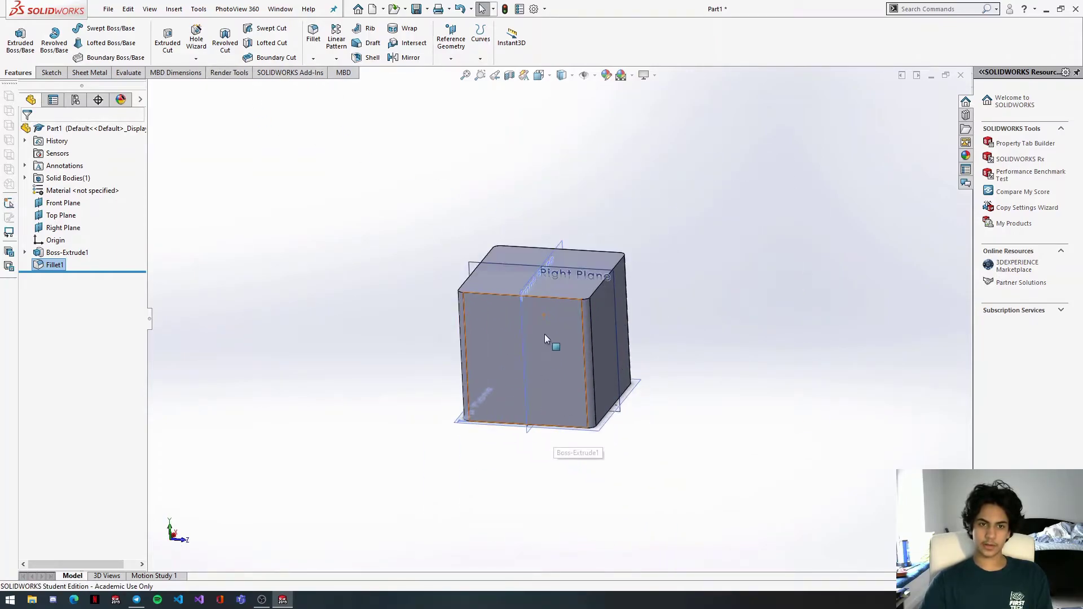
# Chamfer the perimeter edges of the cube's top face with a 0.1 in distance at 45 degrees, using tangent propagation.
pyautogui.click(314, 59)
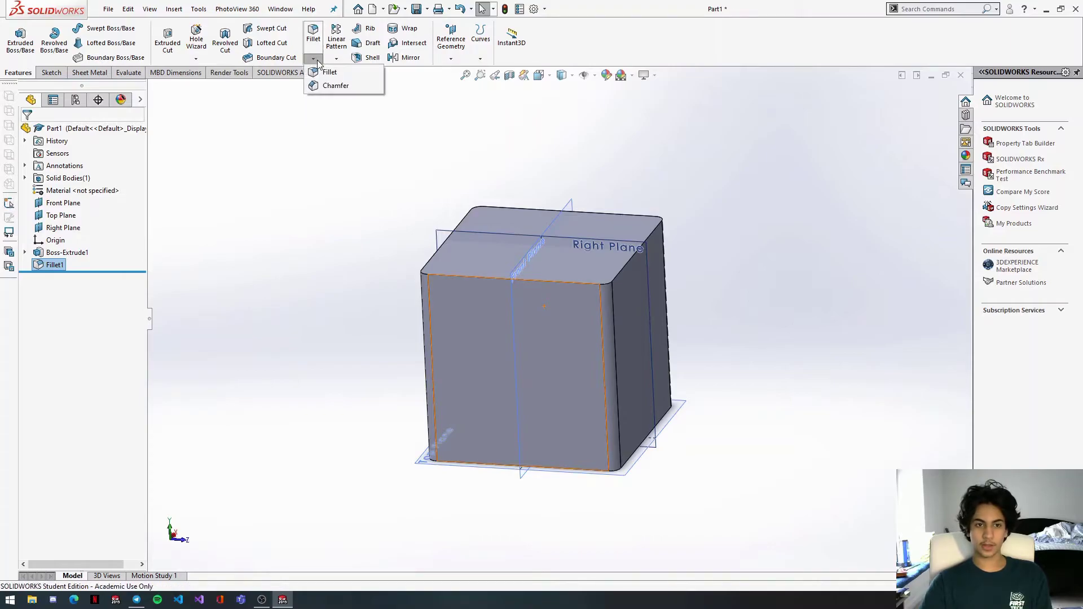
pyautogui.click(336, 86)
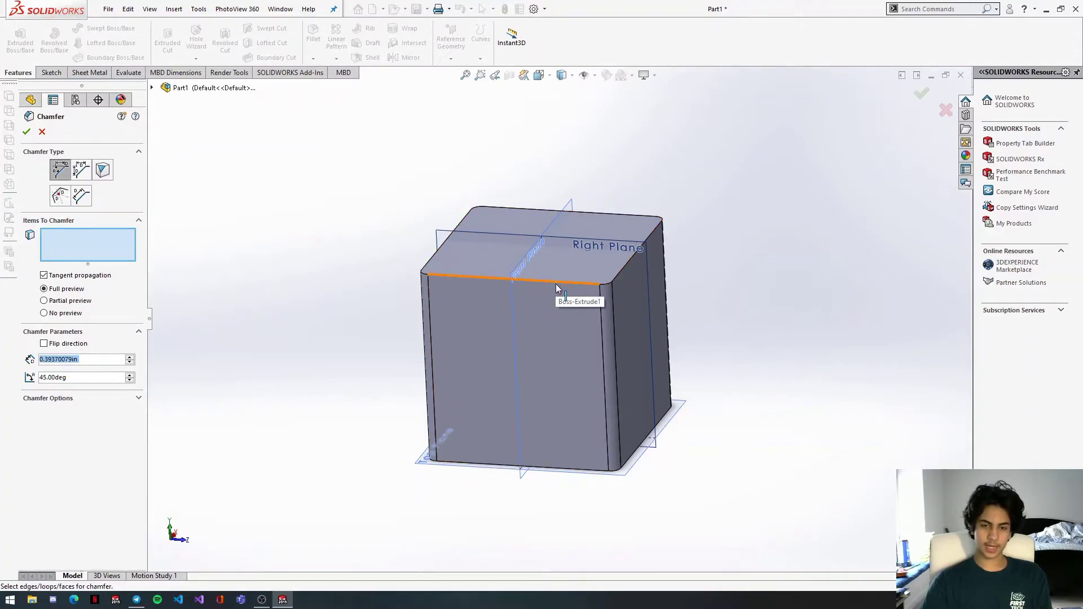
pyautogui.scroll(-1, 557, 287)
pyautogui.scroll(-3, 557, 288)
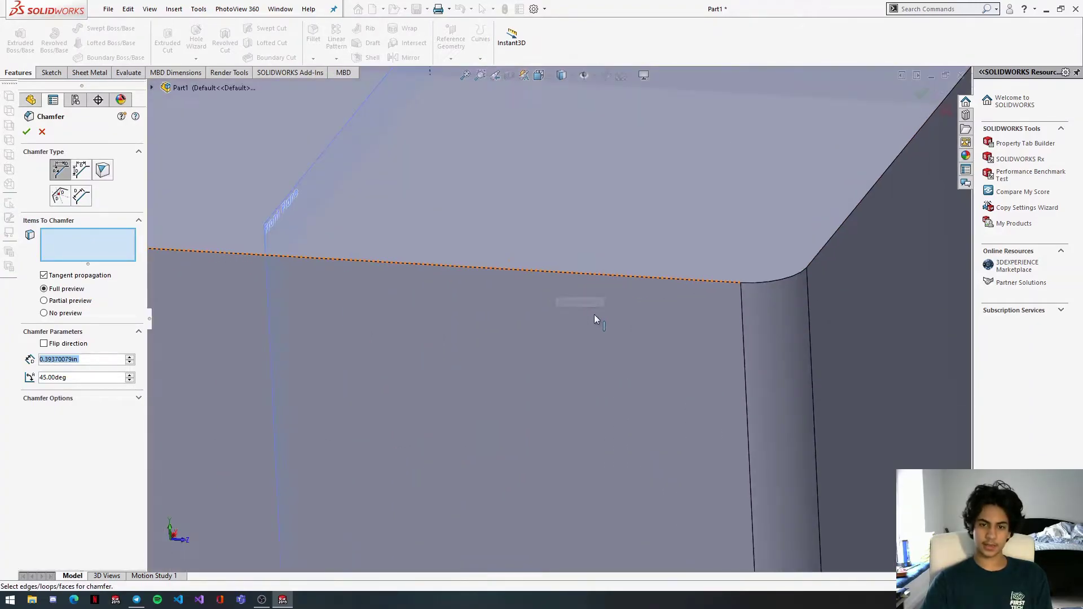
pyautogui.click(580, 273)
pyautogui.moveTo(579, 283); pyautogui.dragTo(462, 330, button='middle')
pyautogui.moveTo(47, 360); pyautogui.dragTo(12, 363)
pyautogui.write('0.1')
pyautogui.press('Return')
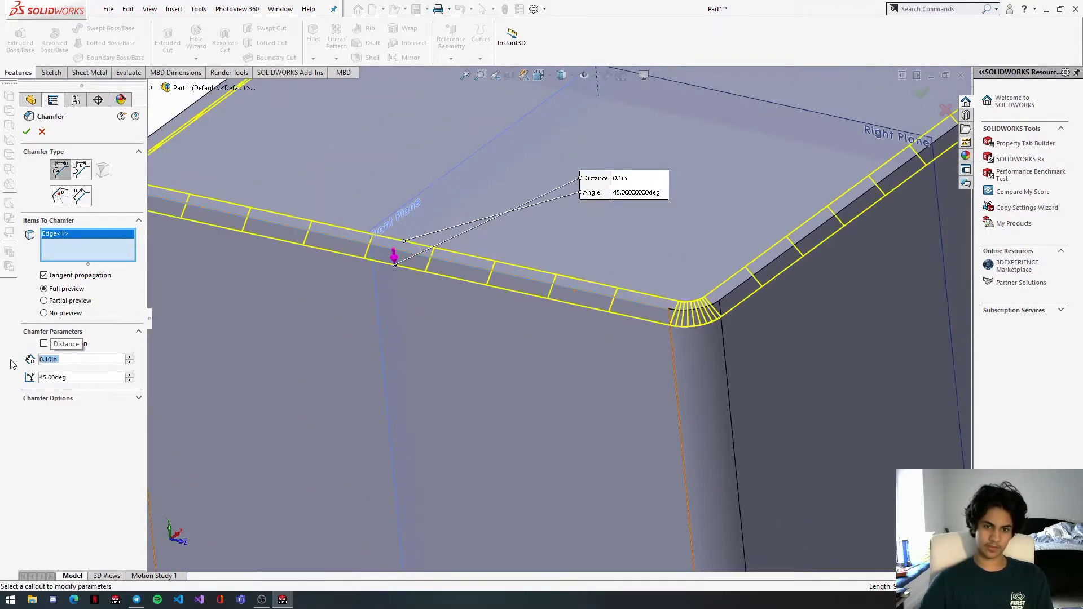
pyautogui.scroll(5, 562, 362)
pyautogui.click(27, 131)
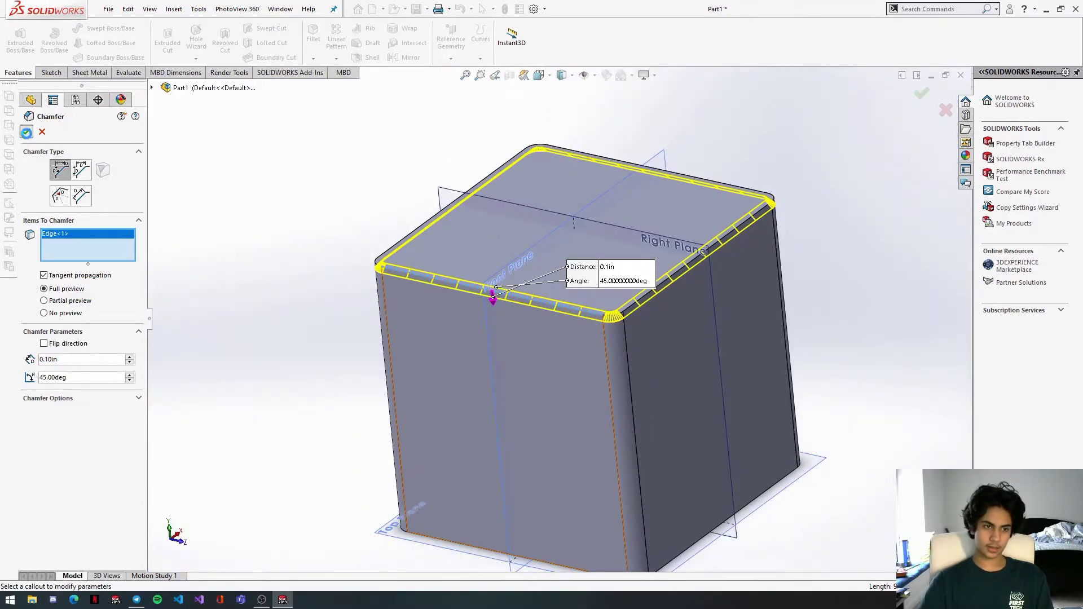
# Inspect the chamfer faces around a rounded corner of the cube's top face up close.
pyautogui.scroll(-5, 614, 315)
pyautogui.moveTo(613, 317); pyautogui.dragTo(651, 336, button='middle')
pyautogui.click(563, 394)
pyautogui.click(594, 306)
pyautogui.moveTo(593, 305); pyautogui.dragTo(564, 331, button='middle')
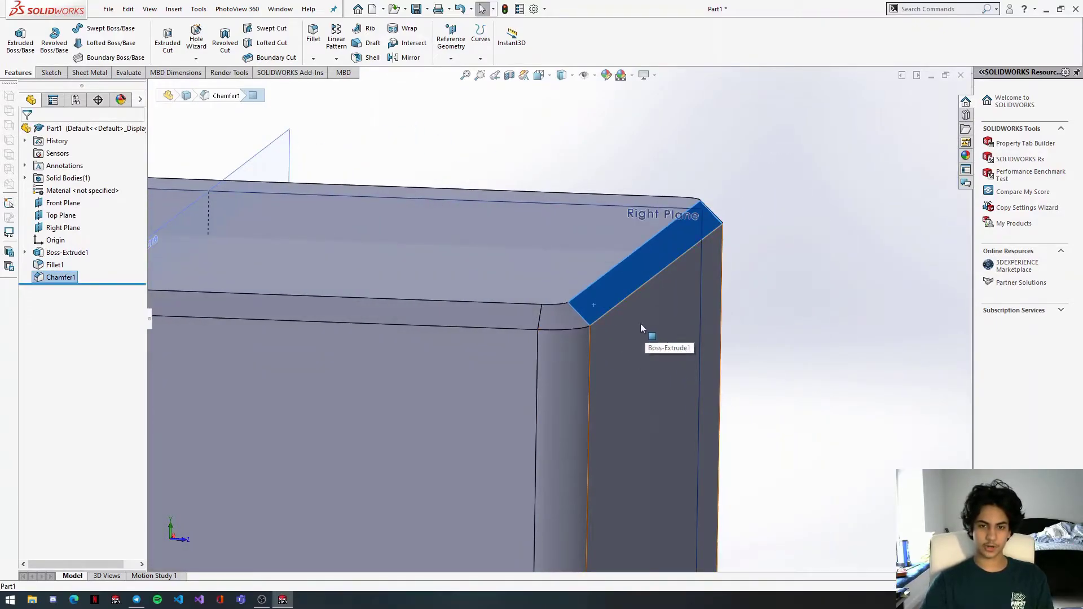
pyautogui.moveTo(643, 329); pyautogui.dragTo(621, 321, button='middle')
pyautogui.click(906, 288)
# Fillet the inner and outer edge loops of the top face's chamfer with a 0.05 in radius and tangent propagation.
pyautogui.click(313, 34)
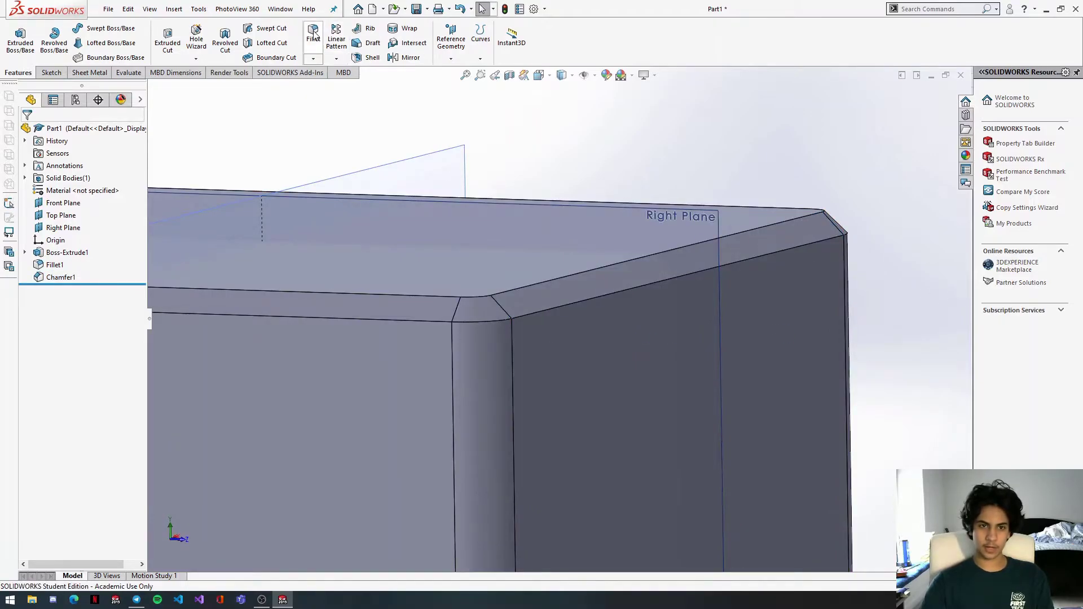
pyautogui.click(542, 282)
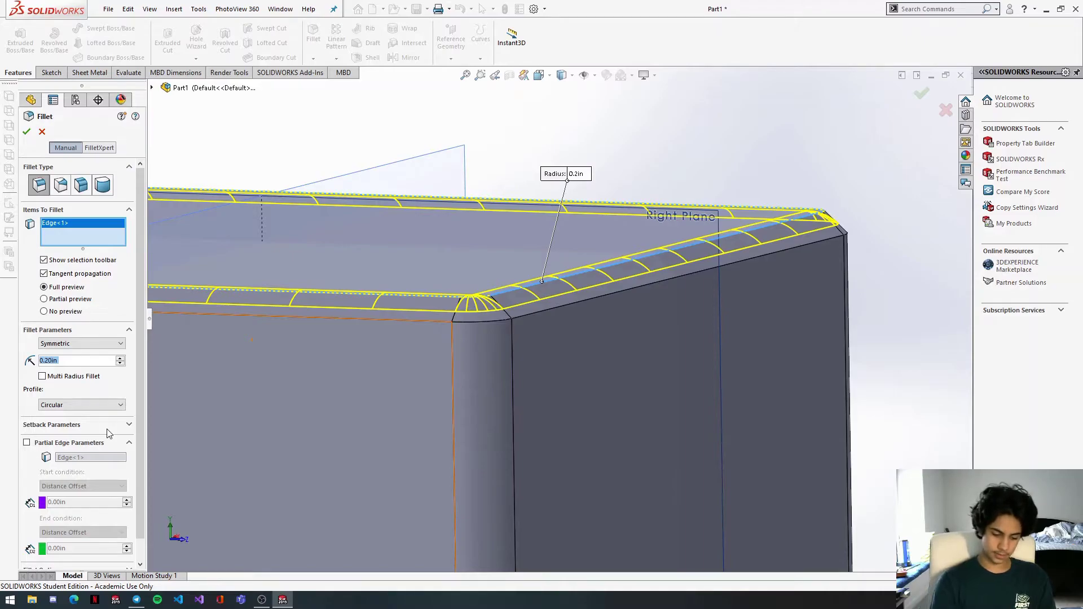
pyautogui.write('.05m')
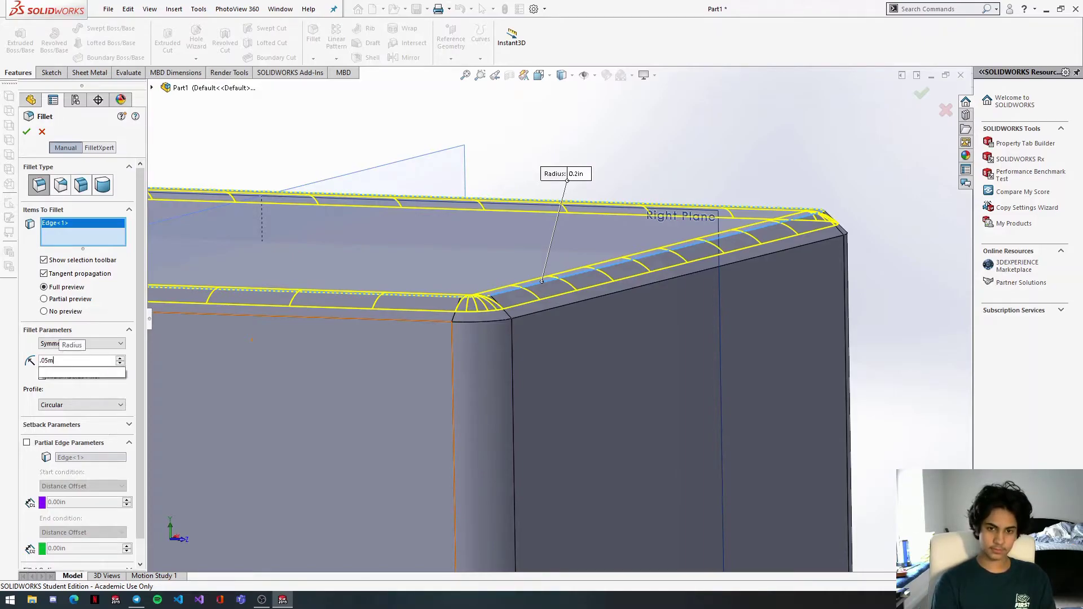
pyautogui.press('Return')
pyautogui.click(530, 314)
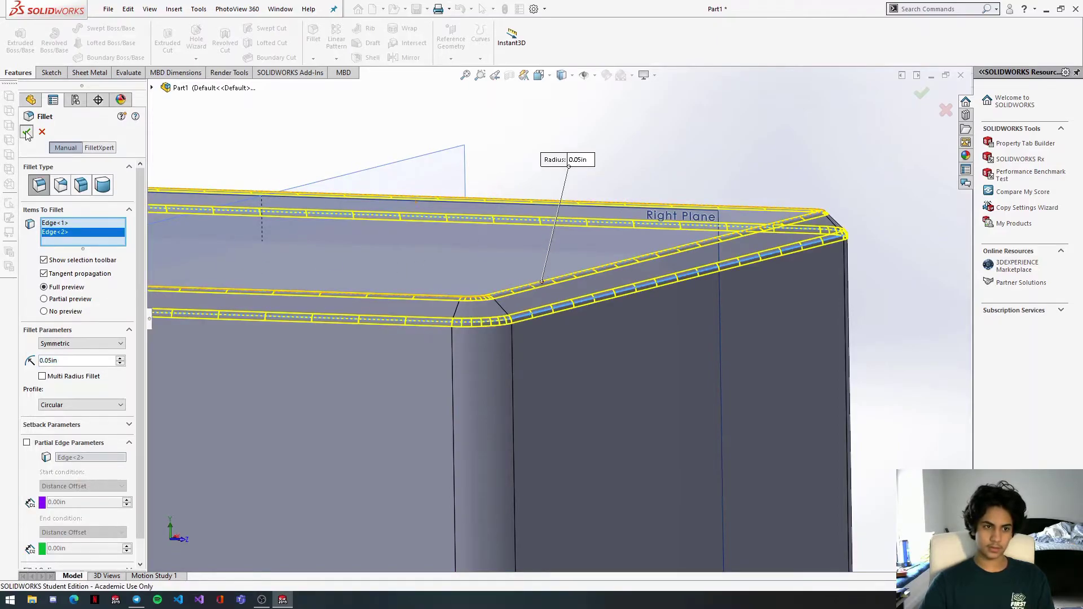
pyautogui.press('Return')
# Start an extruded cut and open a new sketch for it on the cube's top face.
pyautogui.scroll(5, 637, 424)
pyautogui.moveTo(571, 430); pyautogui.dragTo(593, 444, button='middle')
pyautogui.scroll(-5, 618, 454)
pyautogui.scroll(2, 594, 447)
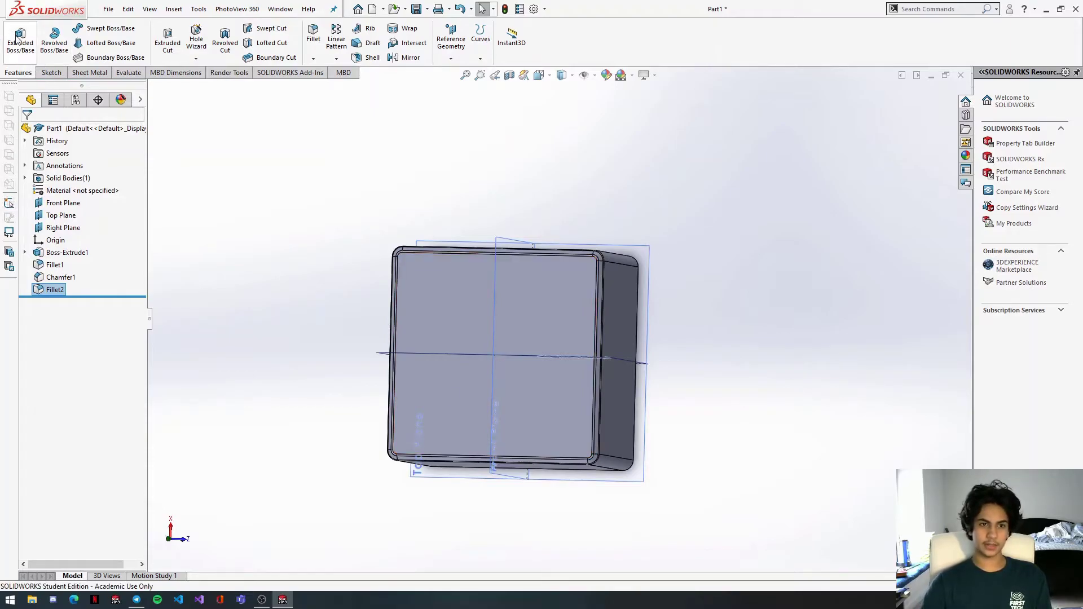
pyautogui.click(168, 45)
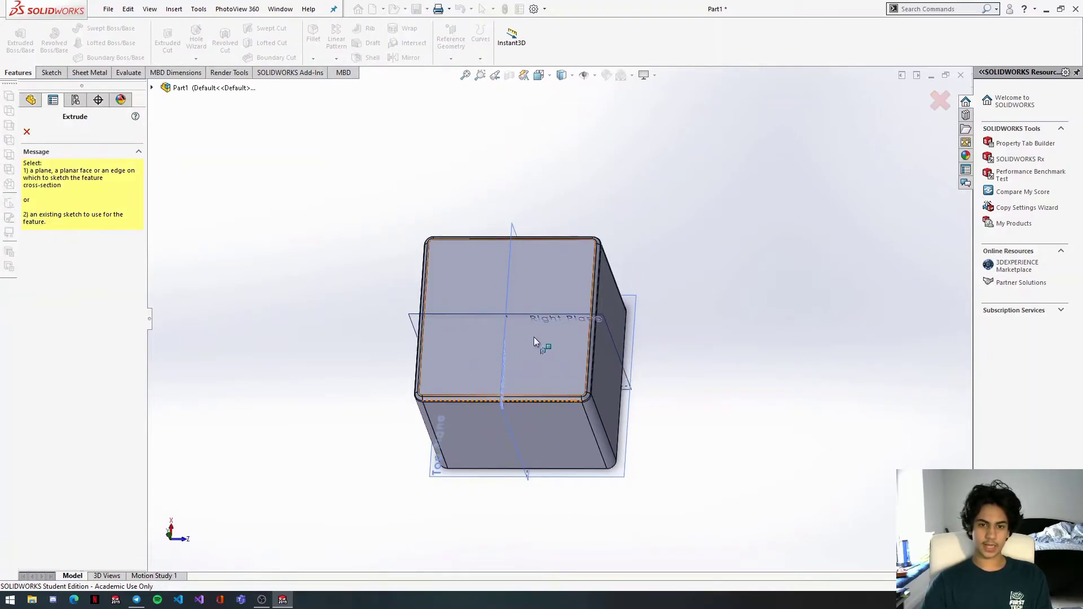
pyautogui.moveTo(544, 366); pyautogui.dragTo(587, 347, button='middle')
pyautogui.scroll(3, 519, 308)
pyautogui.scroll(-4, 518, 305)
pyautogui.moveTo(638, 410)
pyautogui.mouseDown(button='middle')
pyautogui.moveTo(588, 403)
pyautogui.moveTo(567, 368)
pyautogui.mouseUp(button='middle')
pyautogui.click(567, 368)
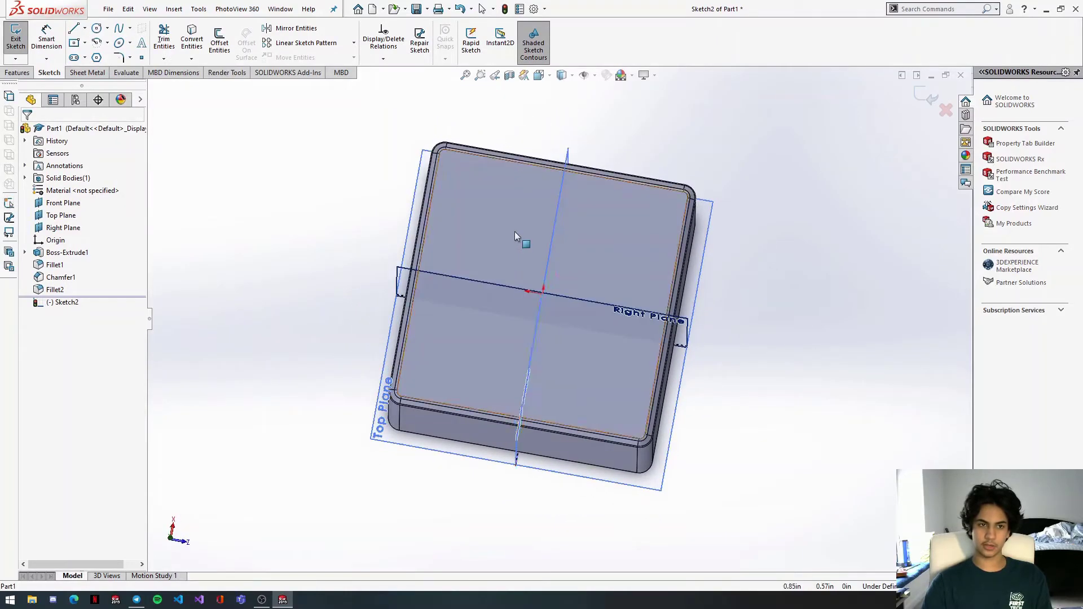
# Sketch a circle centred on the origin of the top face and set its radius to 1 in.
pyautogui.click(97, 29)
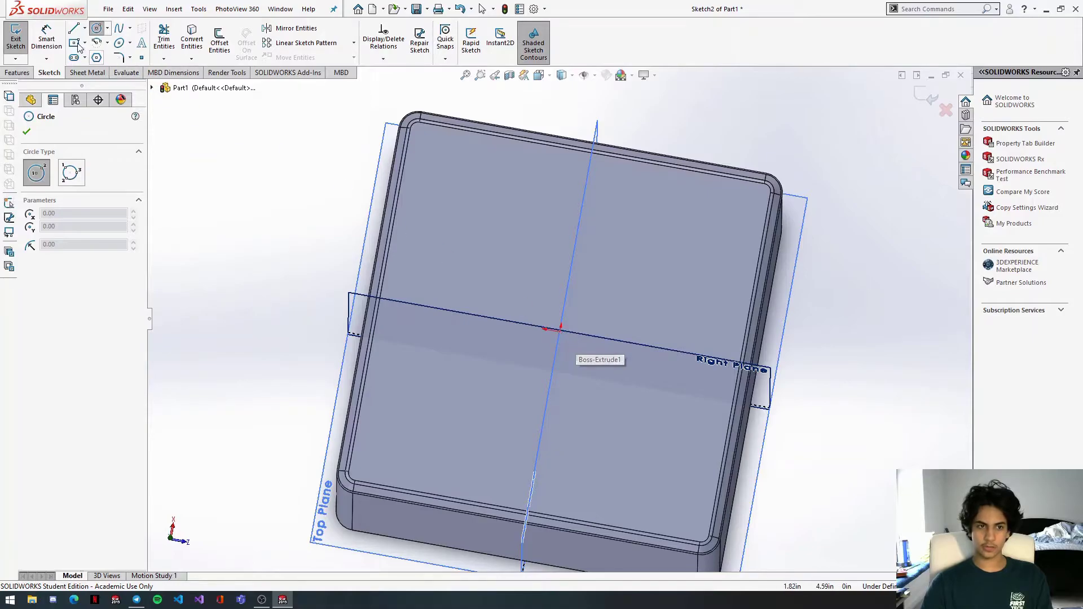
pyautogui.moveTo(560, 332); pyautogui.dragTo(692, 409)
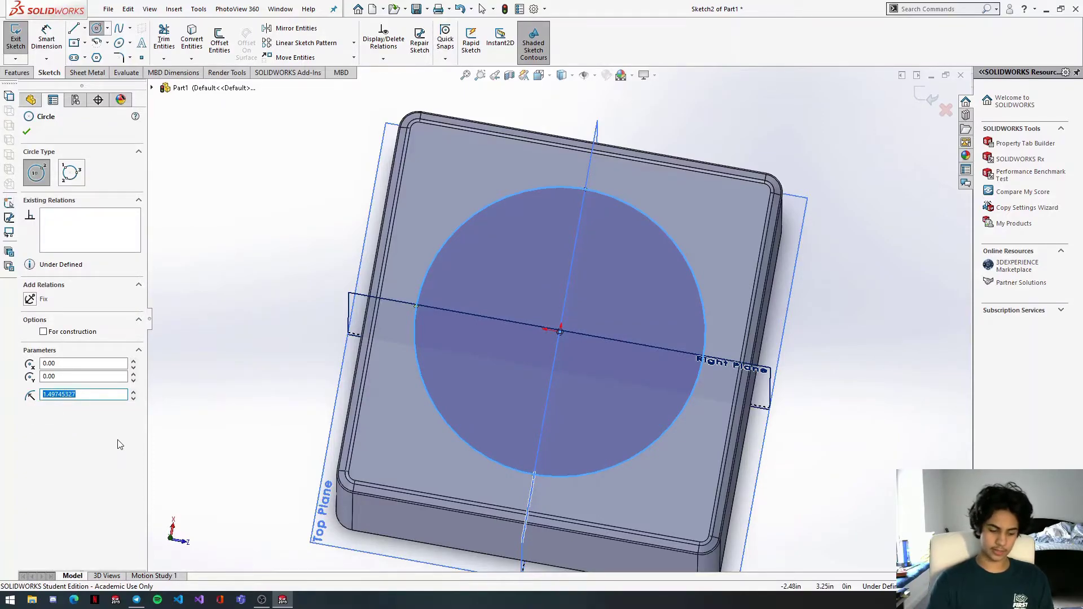
pyautogui.press('Return')
pyautogui.moveTo(458, 510); pyautogui.dragTo(531, 398, button='middle')
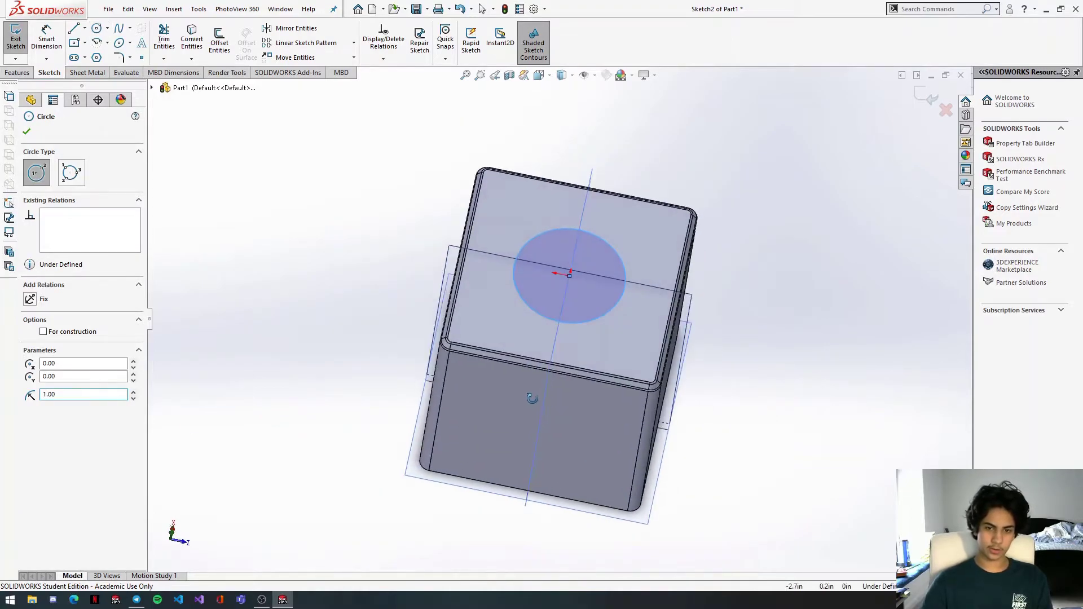
# Start an extruded cut of the circle down into the cube, with a blind end condition from the sketch plane.
pyautogui.click(17, 73)
pyautogui.click(167, 40)
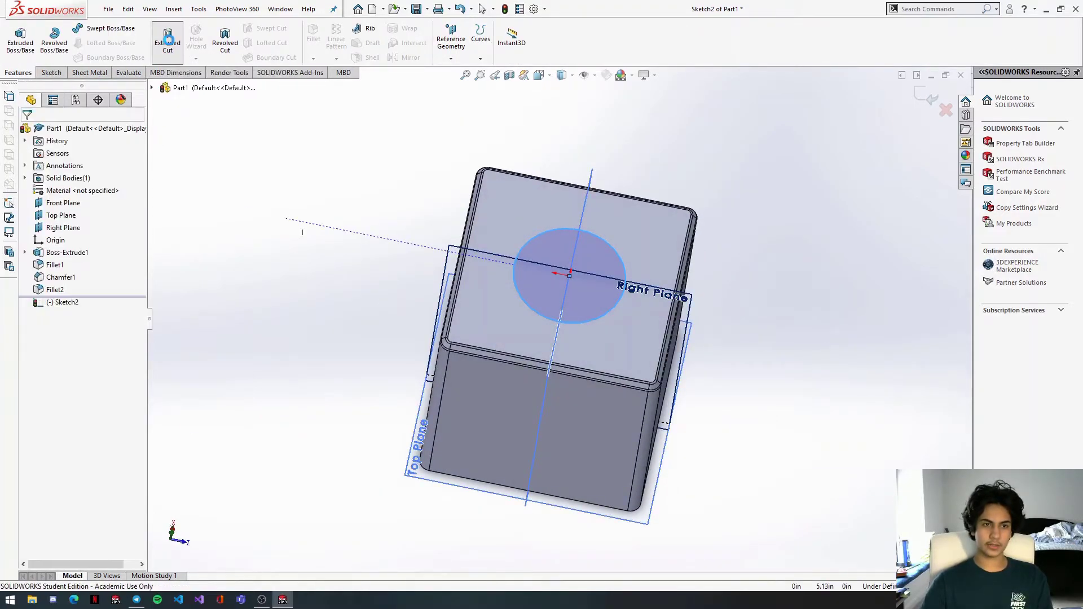
pyautogui.moveTo(550, 327); pyautogui.dragTo(523, 261, button='middle')
pyautogui.scroll(3, 598, 343)
pyautogui.scroll(-6, 553, 322)
pyautogui.moveTo(553, 320)
pyautogui.mouseDown(button='middle')
pyautogui.moveTo(604, 370)
pyautogui.moveTo(553, 311)
pyautogui.mouseUp(button='middle')
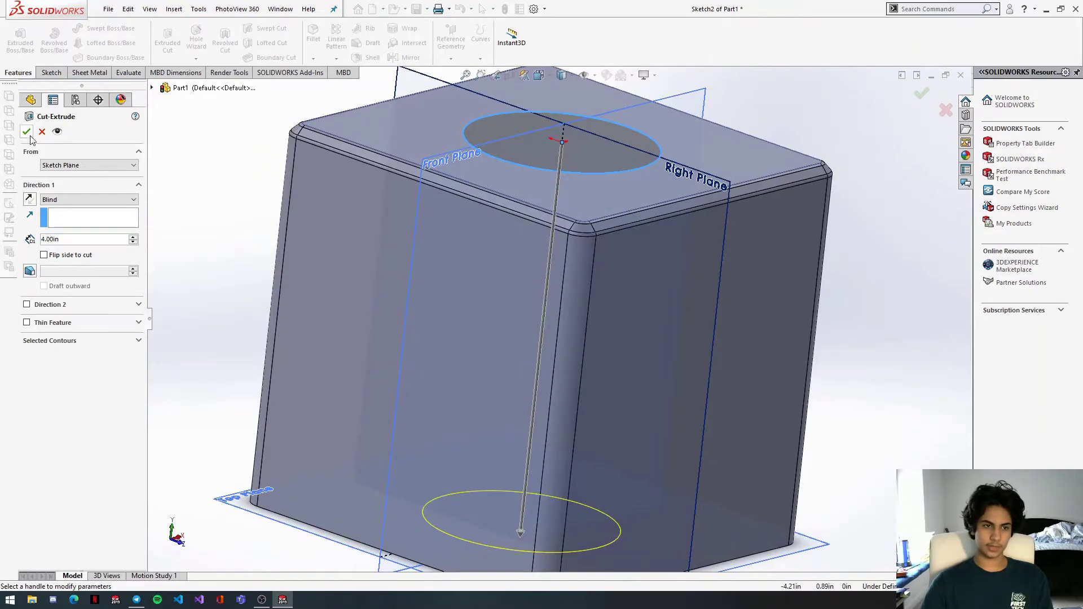
pyautogui.moveTo(271, 269)
pyautogui.mouseDown(button='middle')
pyautogui.moveTo(324, 277)
pyautogui.moveTo(273, 282)
pyautogui.mouseUp(button='middle')
pyautogui.scroll(2, 272, 266)
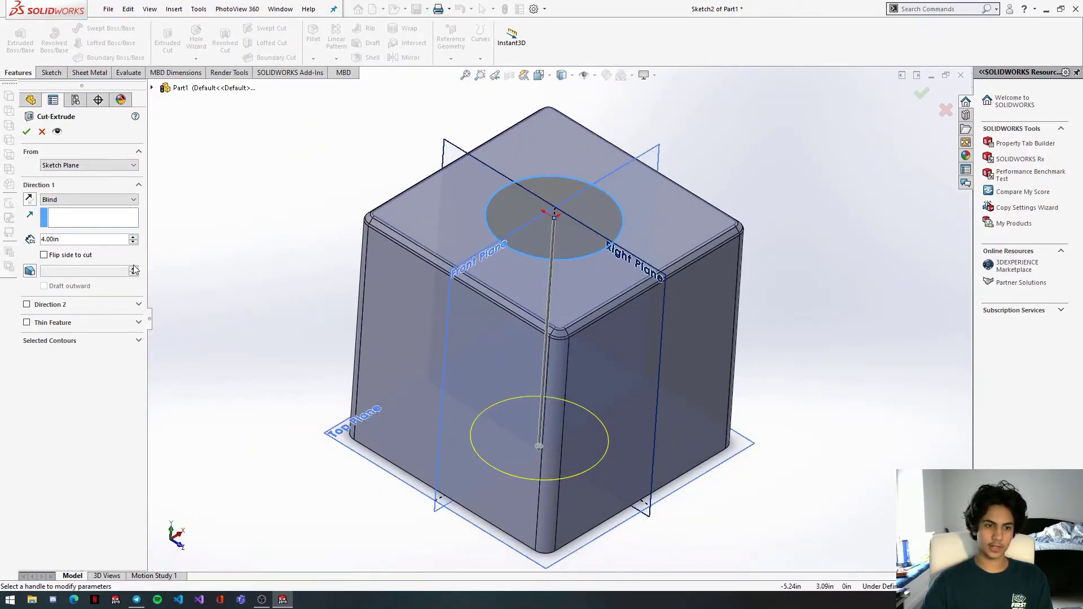
# Reduce the blind depth of the circular cut to 2 in.
pyautogui.click(134, 244)
pyautogui.click(134, 244)
pyautogui.click(134, 244)
pyautogui.click(134, 244)
pyautogui.click(134, 244)
pyautogui.click(134, 243)
pyautogui.write('2')
pyautogui.press('Return')
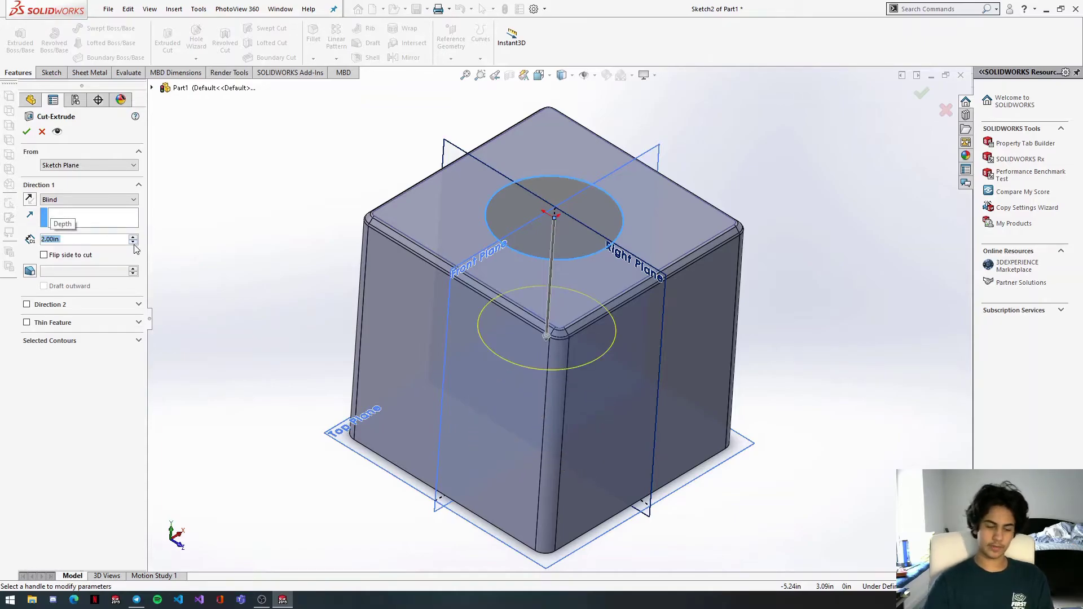
# Set the circular cut's blind depth to 4 in and apply the extruded cut.
pyautogui.write('4')
pyautogui.press('Return')
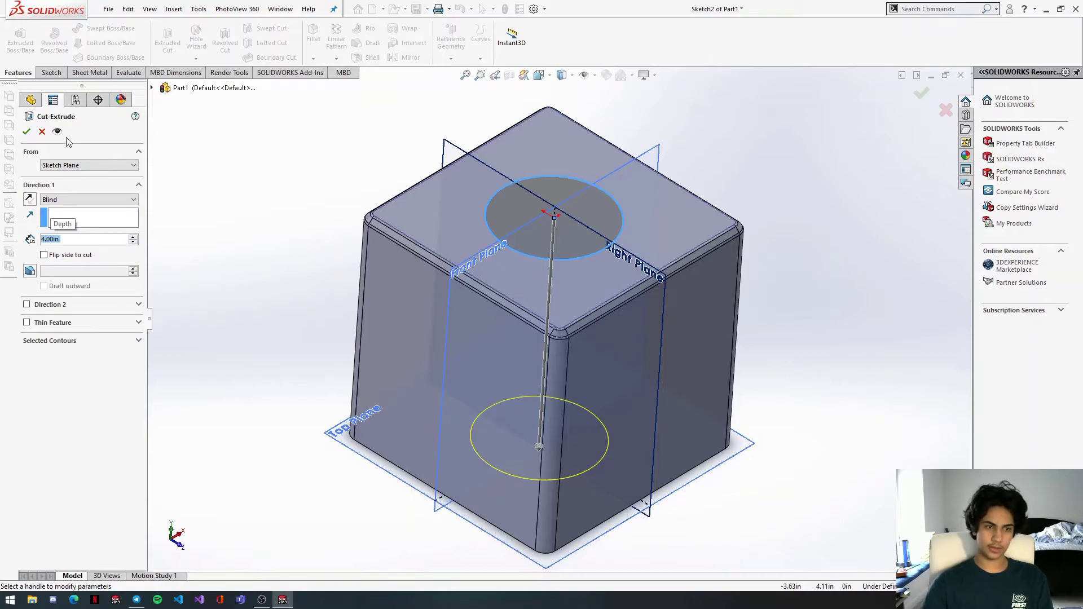
pyautogui.click(26, 131)
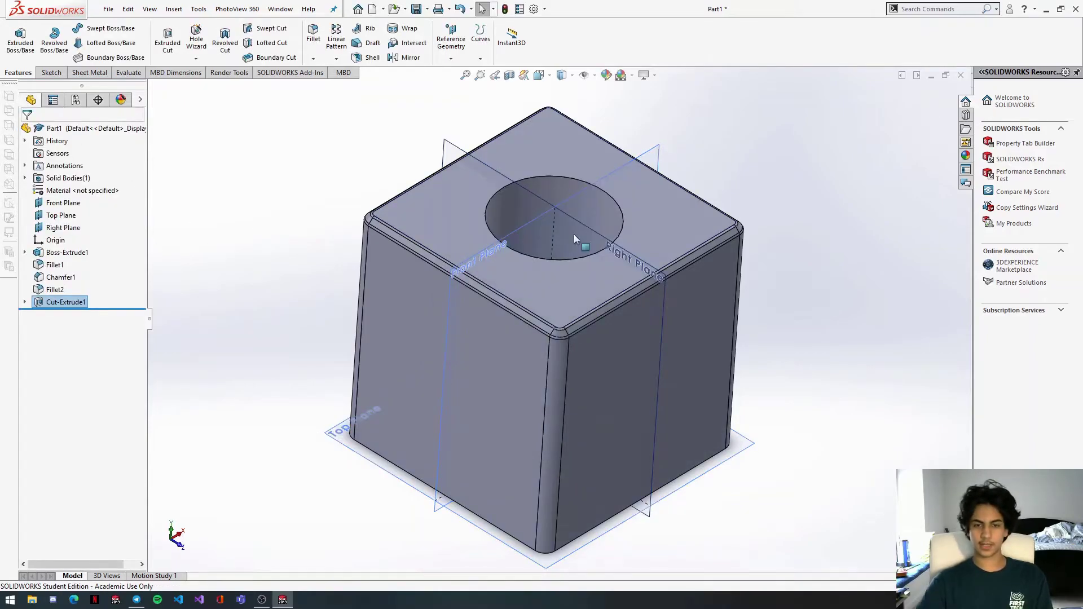
# Examine the circular hole in the cube from different angles and at different zoom levels.
pyautogui.moveTo(717, 339)
pyautogui.mouseDown(button='middle')
pyautogui.moveTo(696, 489)
pyautogui.moveTo(764, 391)
pyautogui.moveTo(737, 455)
pyautogui.moveTo(715, 287)
pyautogui.moveTo(638, 280)
pyautogui.moveTo(718, 343)
pyautogui.moveTo(709, 353)
pyautogui.mouseUp(button='middle')
pyautogui.scroll(5, 708, 353)
pyautogui.scroll(1, 708, 353)
pyautogui.scroll(-6, 584, 279)
pyautogui.moveTo(639, 396); pyautogui.dragTo(536, 356, button='middle')
pyautogui.scroll(6, 552, 389)
pyautogui.scroll(-4, 539, 352)
pyautogui.scroll(2, 535, 354)
pyautogui.scroll(-4, 550, 309)
pyautogui.moveTo(551, 310); pyautogui.dragTo(563, 334, button='middle')
pyautogui.scroll(1, 659, 350)
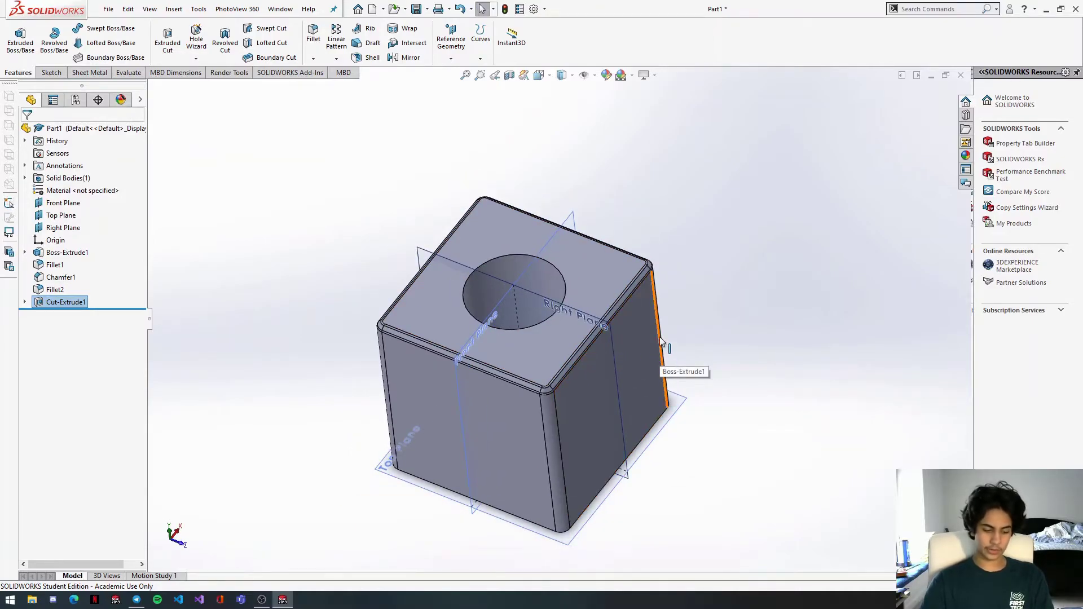
# Start saving the part under the file name Cube and go to the ATLANTIS Design folder.
pyautogui.hotkey('ctrl', 's')
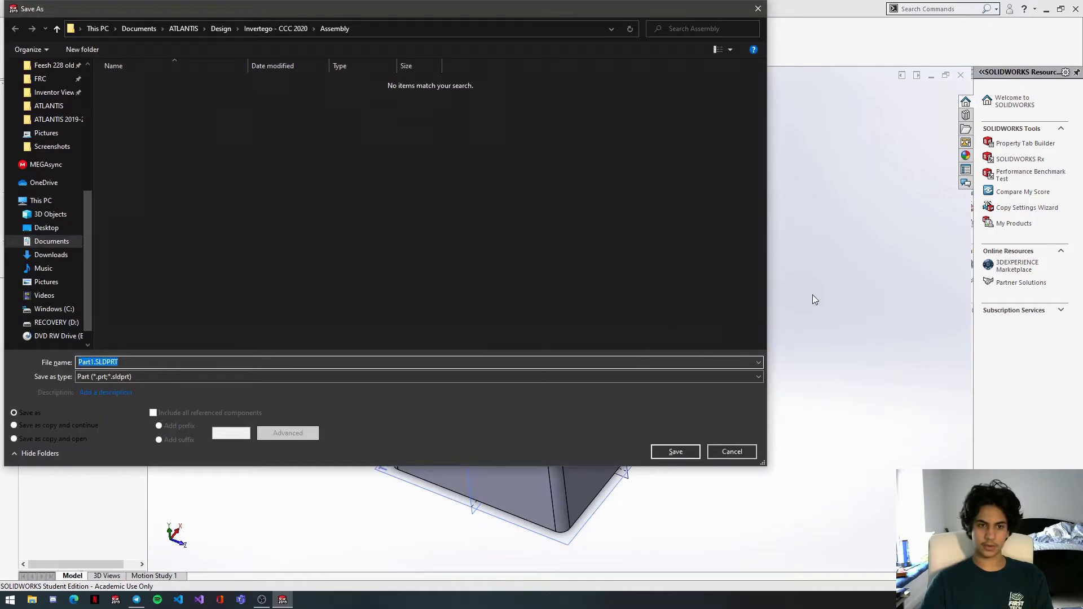
pyautogui.write('Cube')
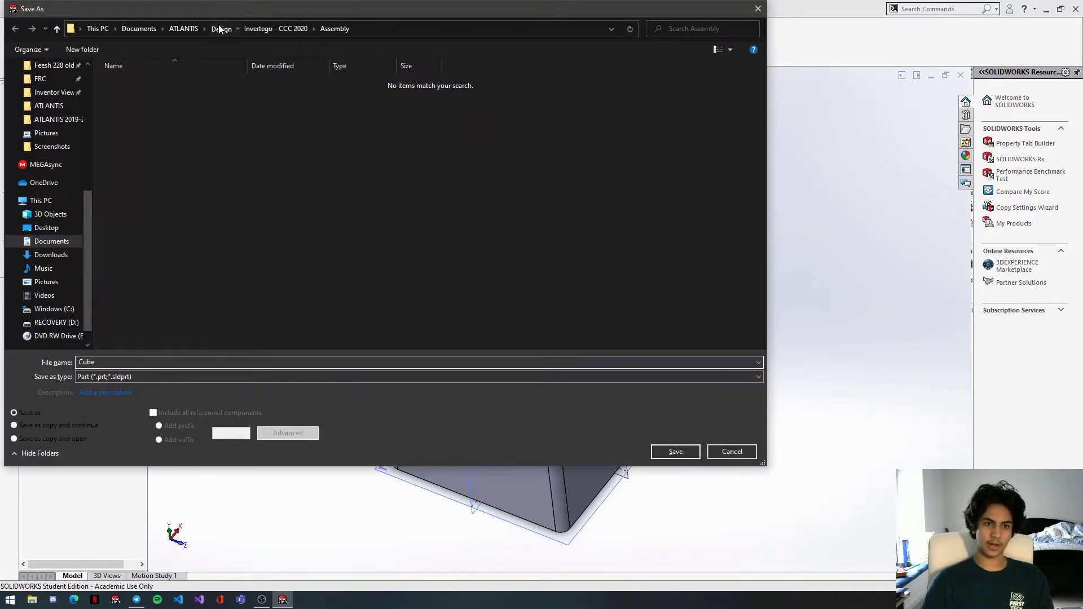
pyautogui.click(221, 28)
pyautogui.scroll(-5, 497, 252)
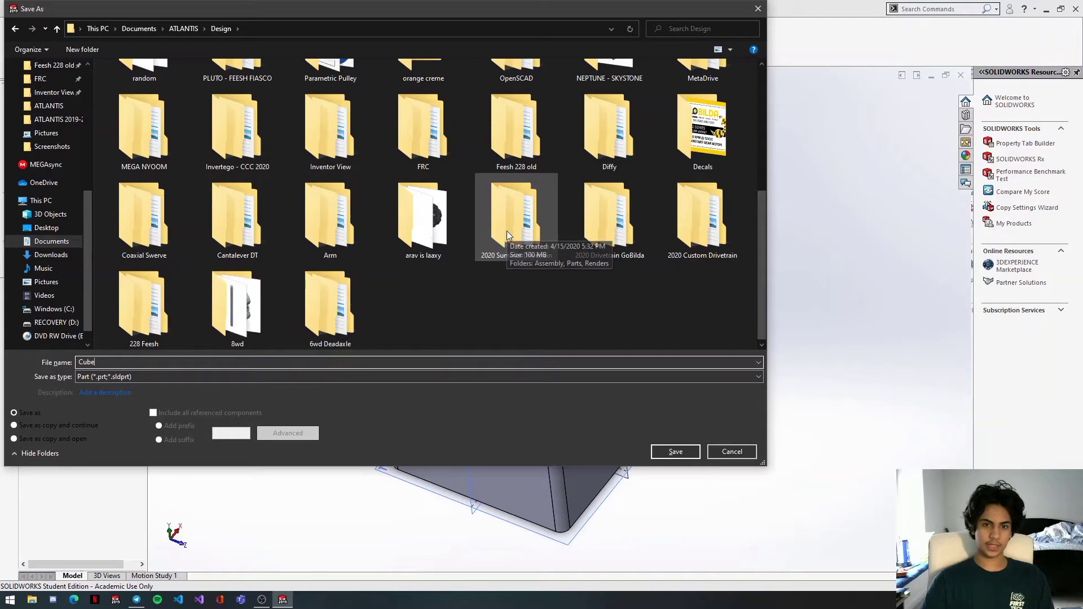
# Create a folder named Solidworks Tutorials inside the Design folder and open it.
pyautogui.rightClick(462, 302)
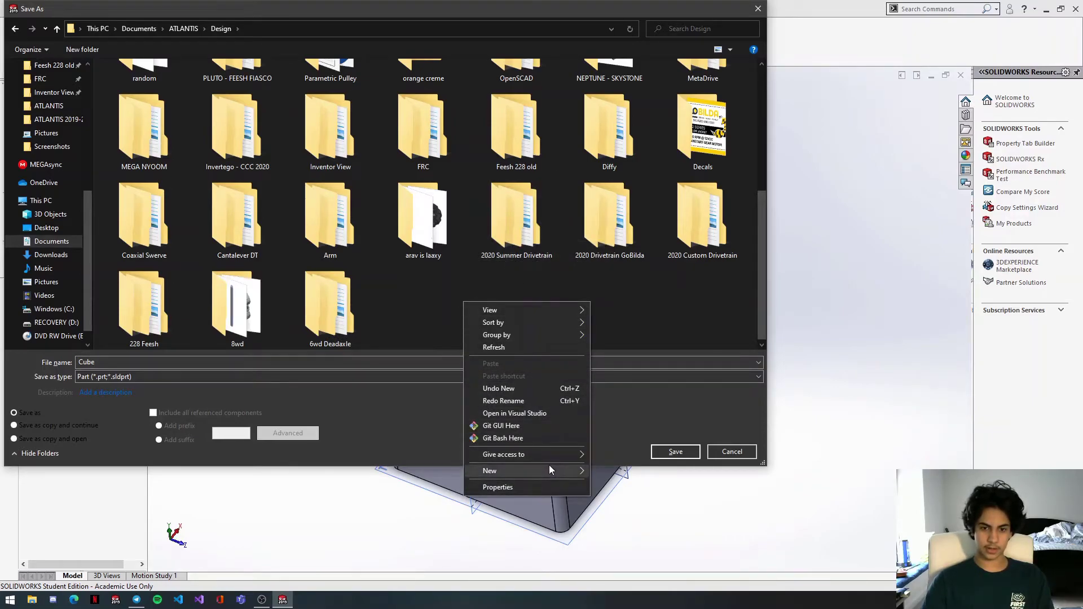
pyautogui.moveTo(550, 469)
pyautogui.click(642, 466)
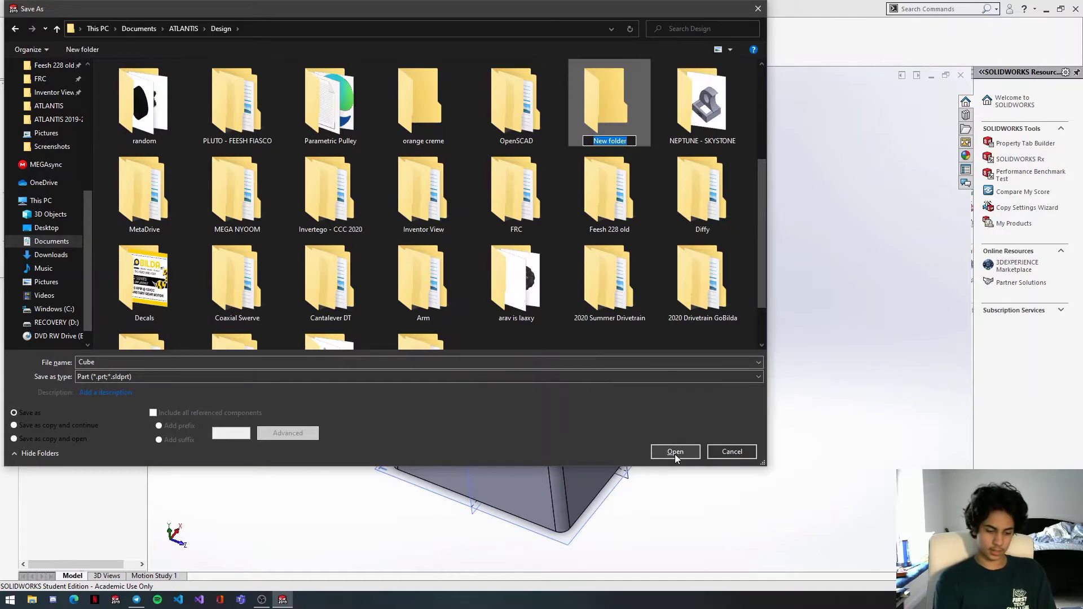
pyautogui.write('So')
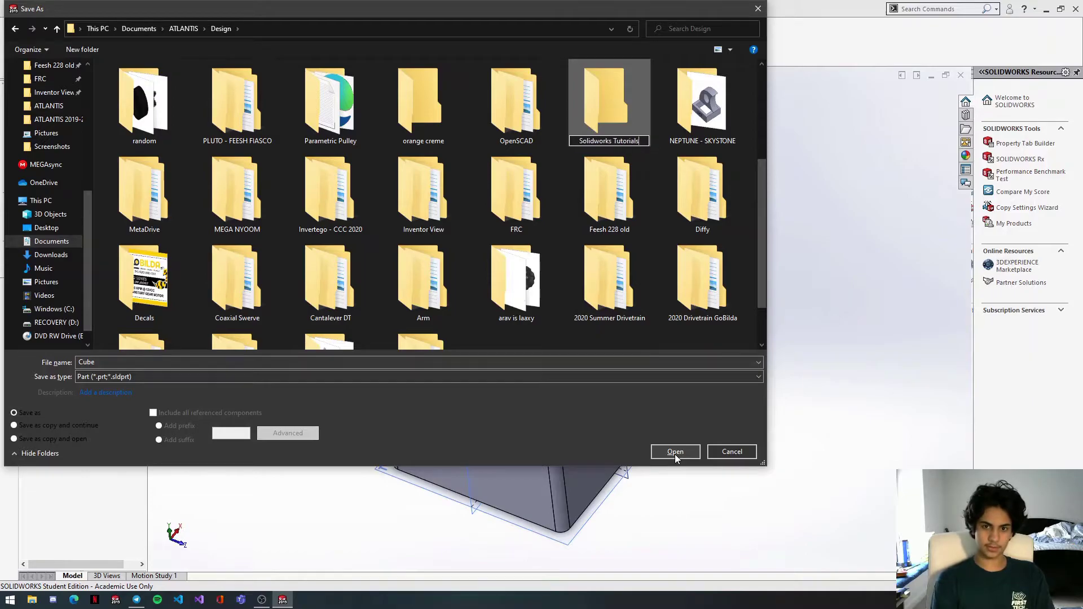
pyautogui.write('lidworks Tutorials')
pyautogui.click(674, 455)
pyautogui.doubleClick(426, 104)
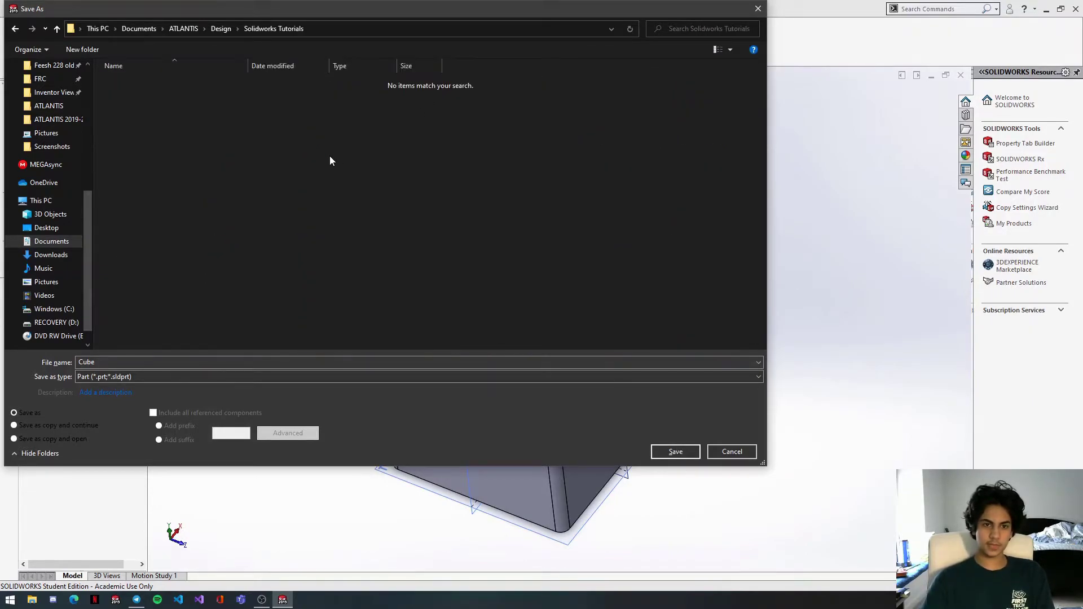
# Create a subfolder named PArts inside the Solidworks Tutorials folder.
pyautogui.rightClick(330, 161)
pyautogui.moveTo(424, 312)
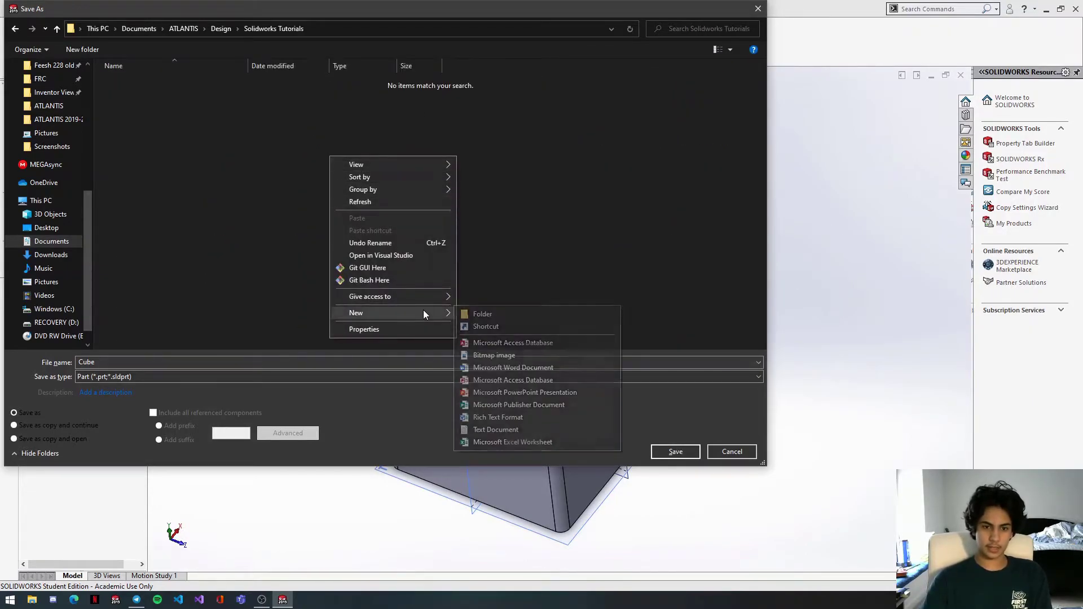
pyautogui.click(482, 315)
pyautogui.write('PA')
pyautogui.press('Return')
# Create a second subfolder named Assembly inside the Solidworks Tutorials folder.
pyautogui.rightClick(282, 198)
pyautogui.moveTo(361, 353)
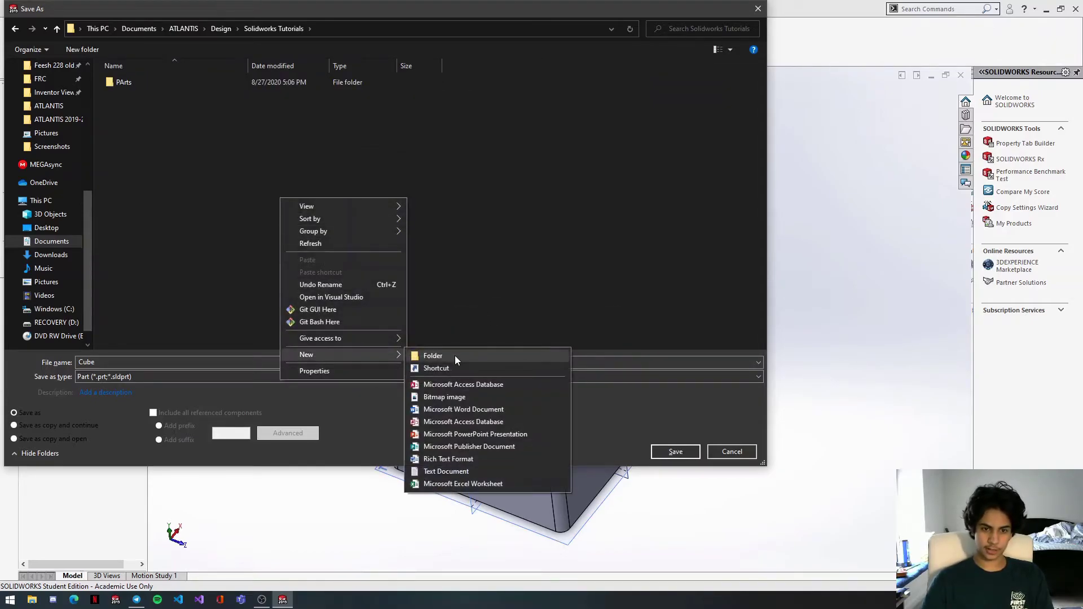
pyautogui.click(455, 355)
pyautogui.write('Assem')
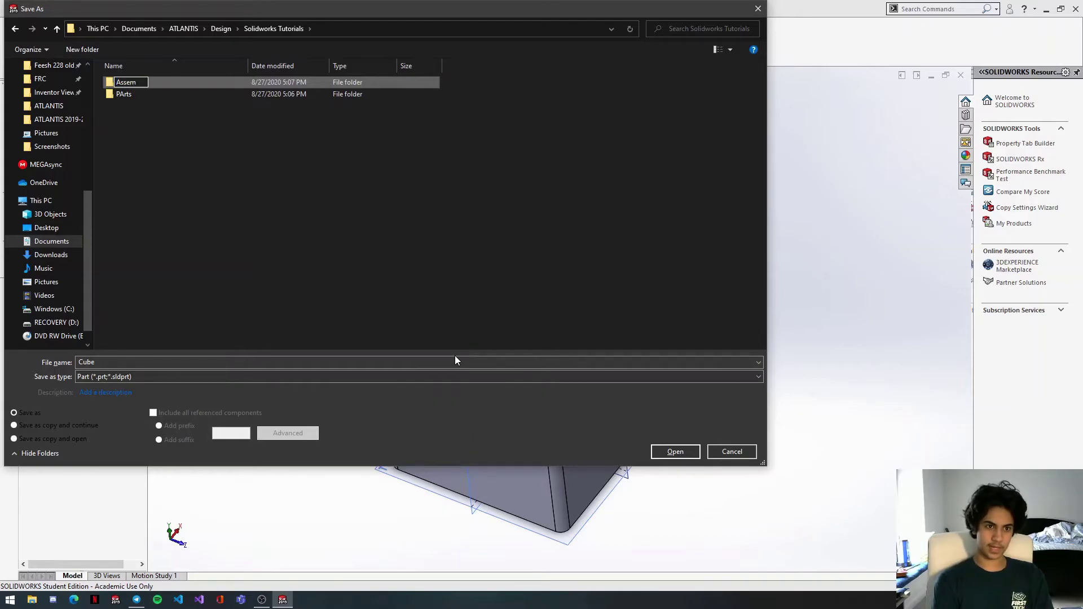
pyautogui.press('Return')
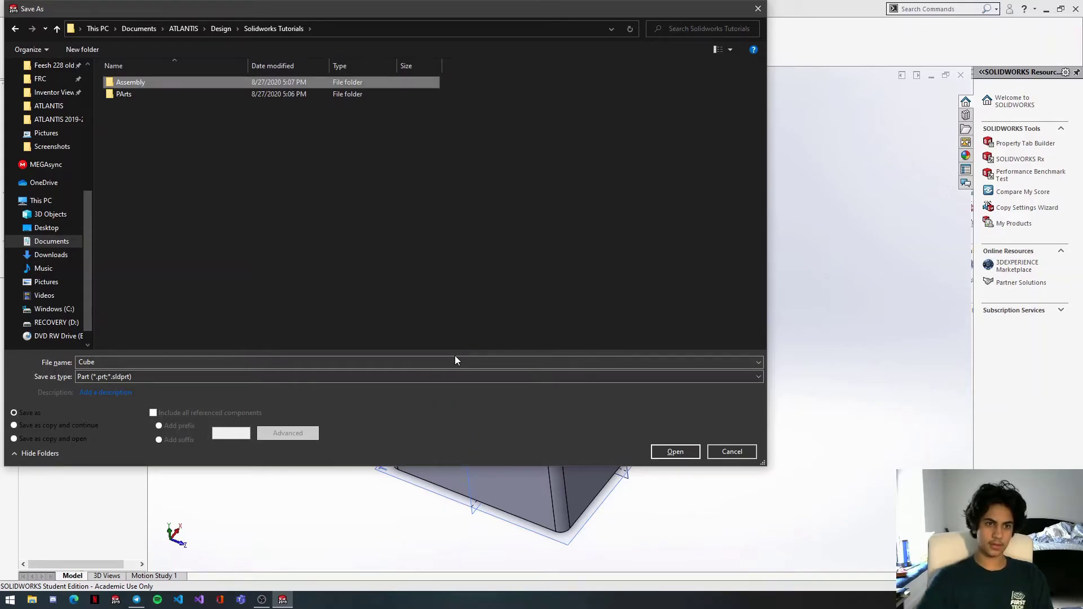
# Open the PArts folder and save the part there as Cube.
pyautogui.click(264, 161)
pyautogui.doubleClick(144, 96)
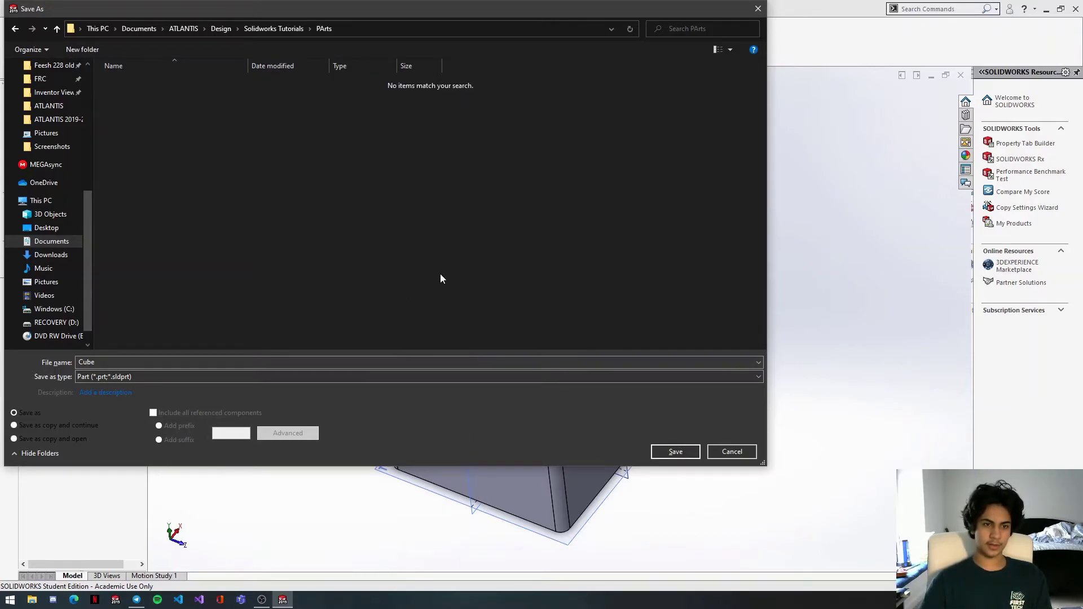
pyautogui.click(675, 452)
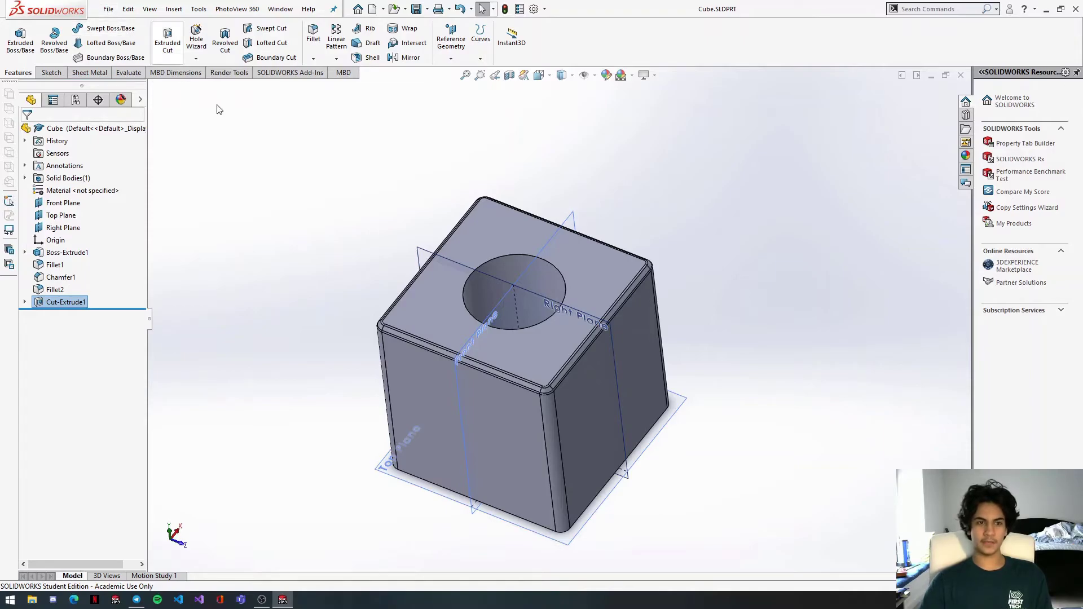
# Create a new assembly document and place the Cube part in it with its Default configuration.
pyautogui.click(114, 9)
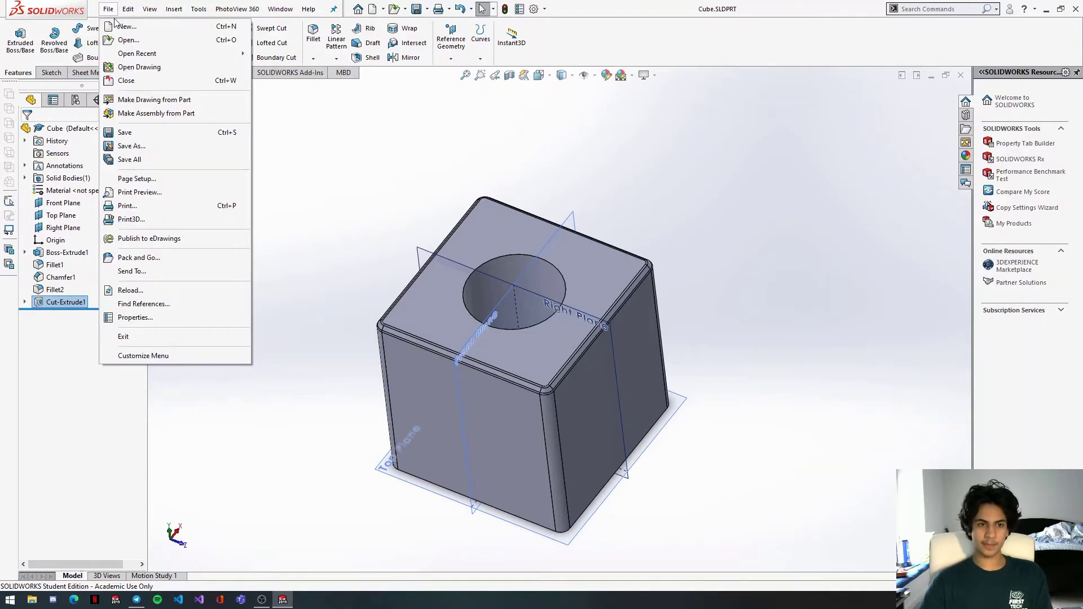
pyautogui.click(125, 27)
pyautogui.moveTo(461, 176); pyautogui.dragTo(562, 141)
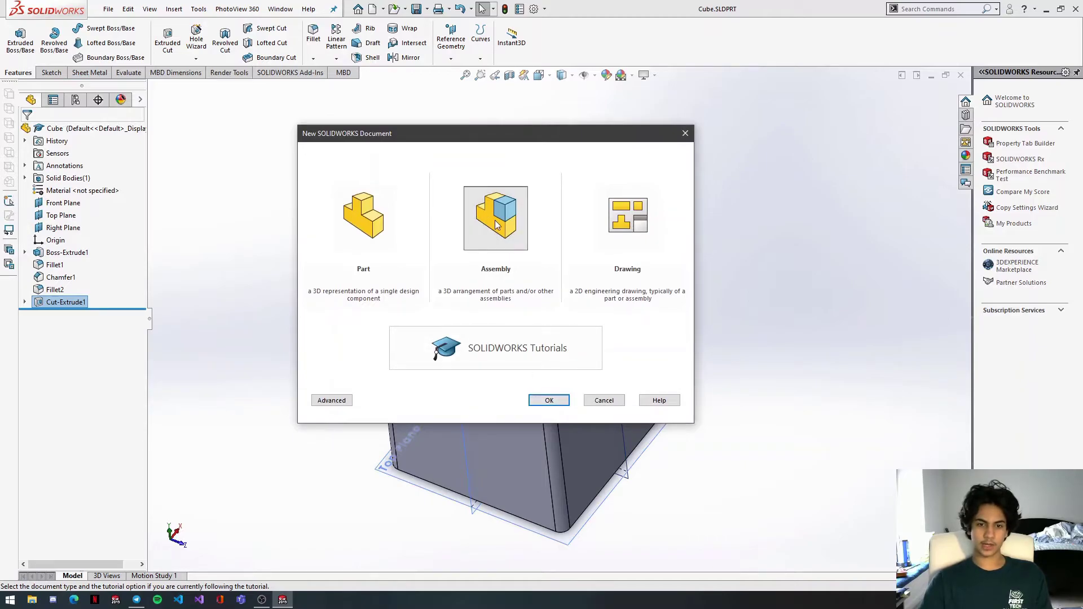
pyautogui.click(554, 403)
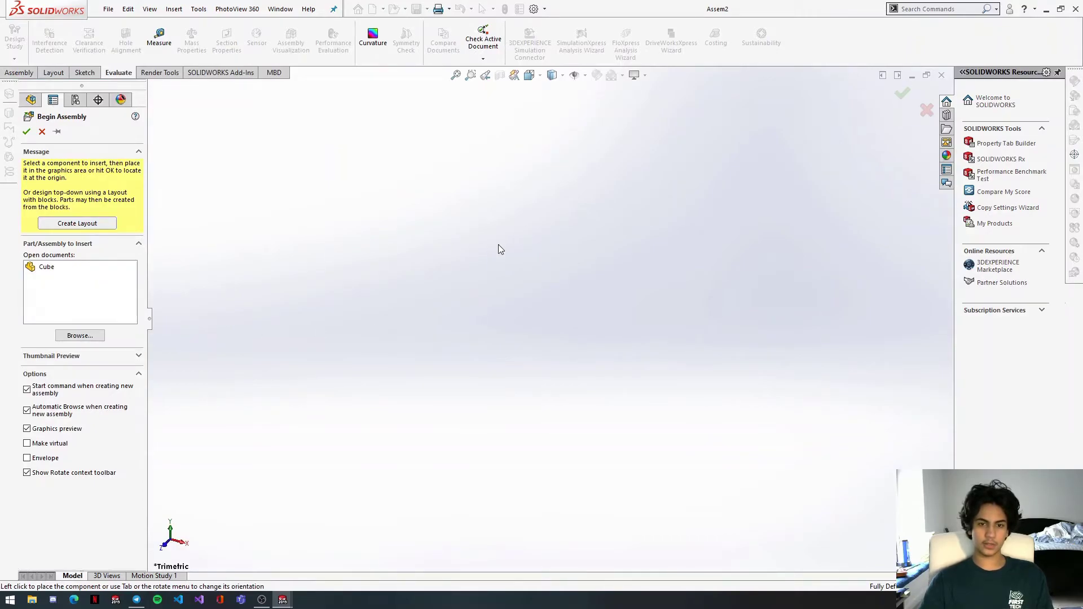
pyautogui.click(50, 268)
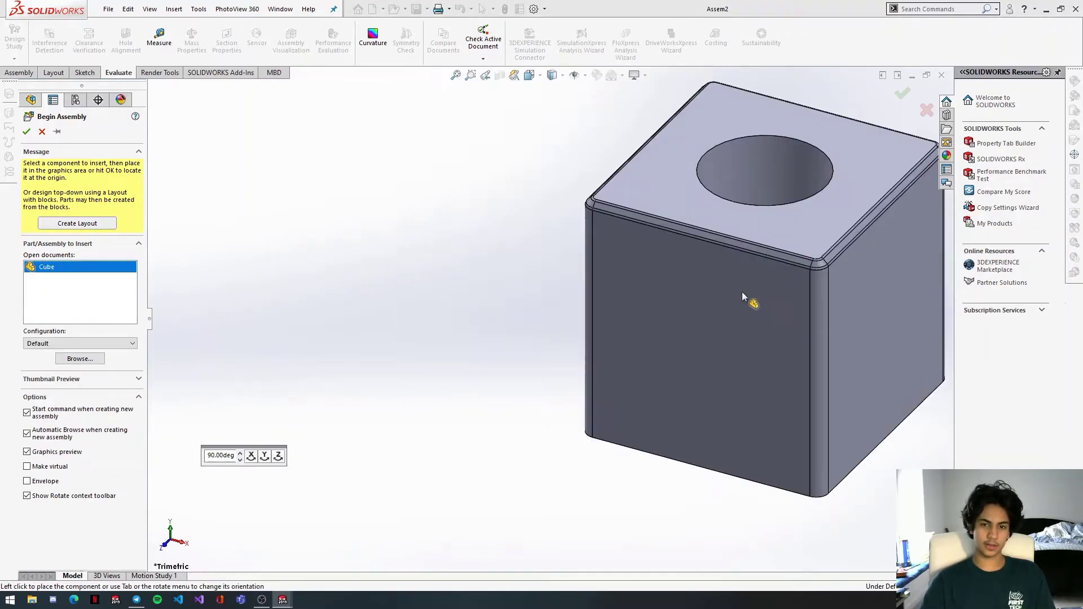
pyautogui.click(472, 303)
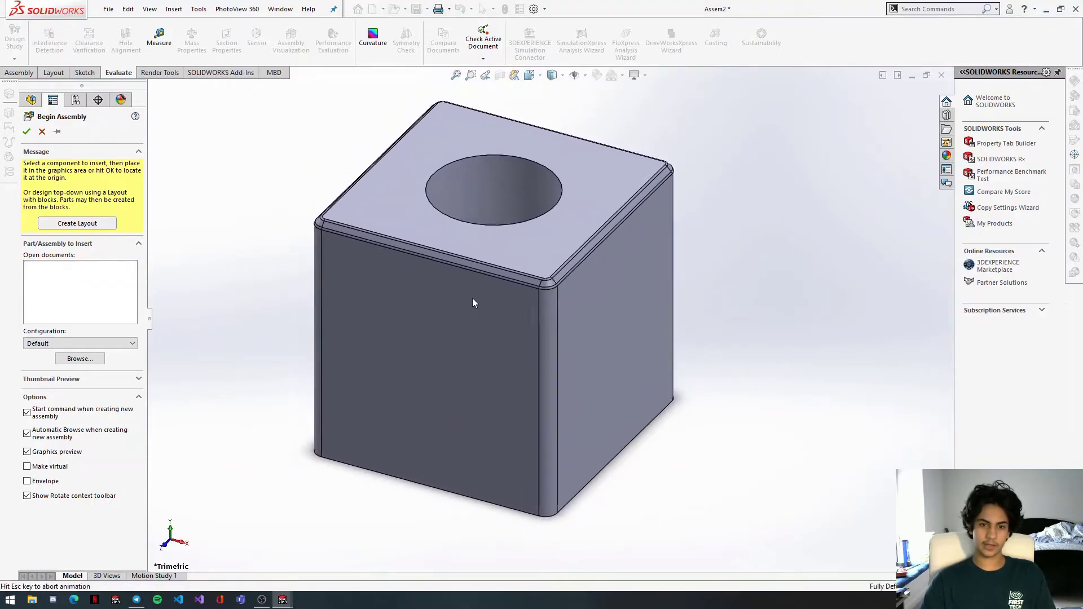
# Examine the placed cube in the assembly from several angles.
pyautogui.moveTo(583, 287)
pyautogui.mouseDown(button='middle')
pyautogui.moveTo(640, 367)
pyautogui.moveTo(636, 448)
pyautogui.moveTo(568, 338)
pyautogui.moveTo(578, 283)
pyautogui.mouseUp(button='middle')
pyautogui.scroll(5, 578, 283)
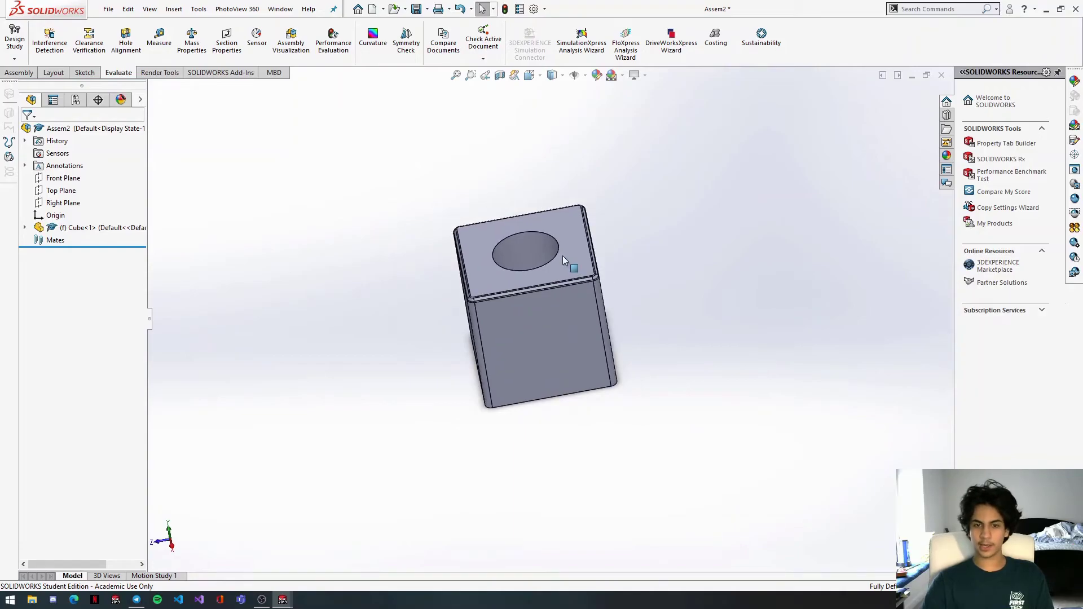
pyautogui.keyDown('ctrl'); pyautogui.moveTo(672, 282); pyautogui.dragTo(803, 268, button='middle'); pyautogui.keyUp('ctrl')
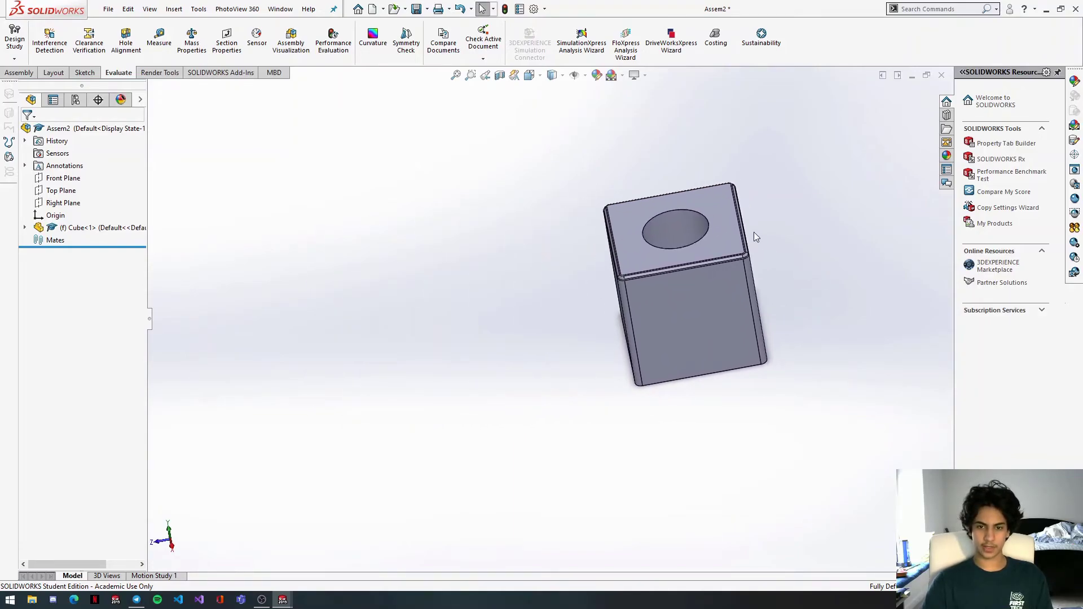
pyautogui.scroll(-6, 747, 265)
pyautogui.moveTo(628, 382); pyautogui.dragTo(685, 320, button='middle')
pyautogui.scroll(2, 685, 319)
pyautogui.scroll(3, 685, 319)
pyautogui.scroll(-2, 597, 299)
pyautogui.moveTo(597, 299); pyautogui.dragTo(544, 326, button='middle')
pyautogui.scroll(3, 513, 329)
pyautogui.scroll(-2, 514, 333)
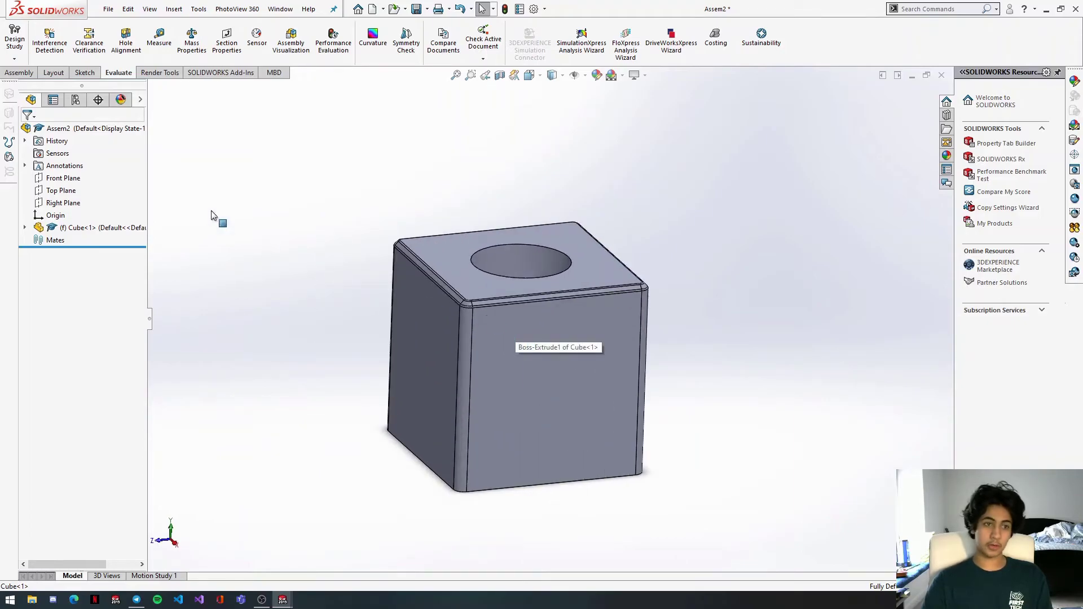
# Insert a second copy of the Cube part into the assembly, placing it beside and behind the first cube.
pyautogui.click(31, 74)
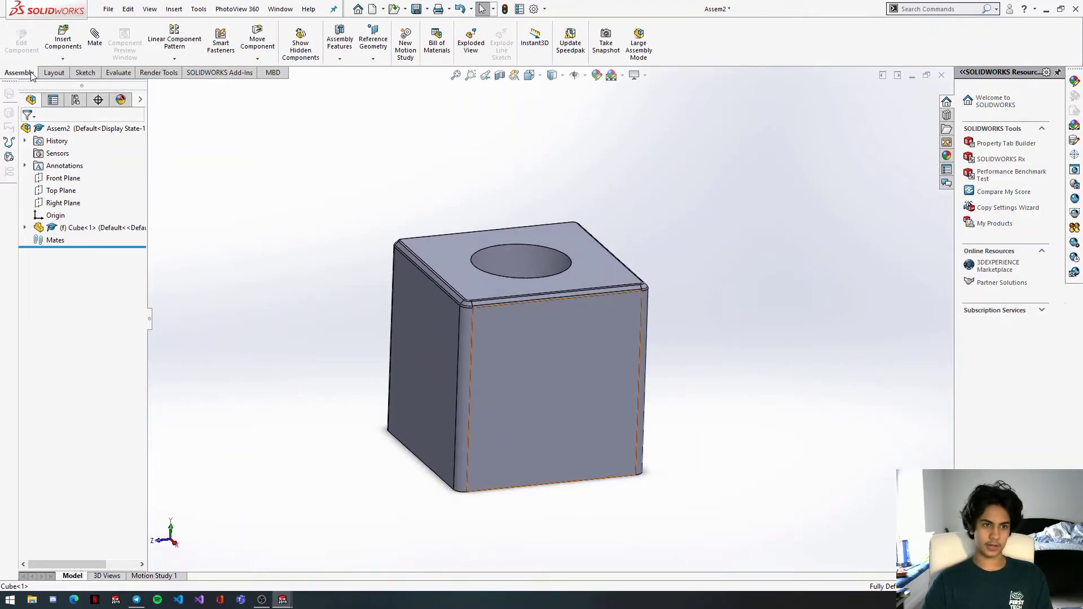
pyautogui.click(65, 41)
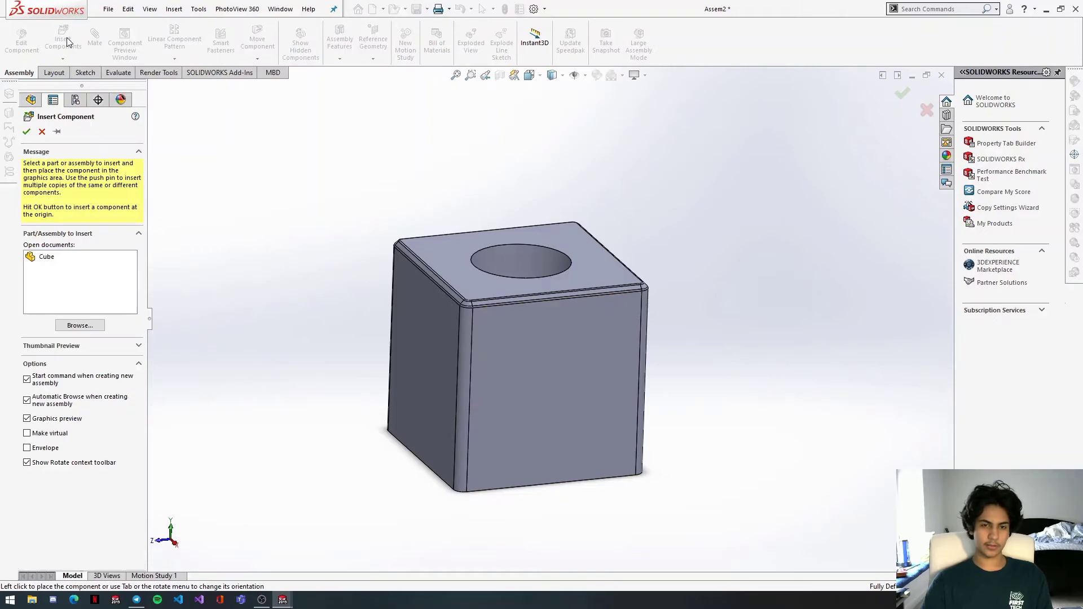
pyautogui.click(44, 257)
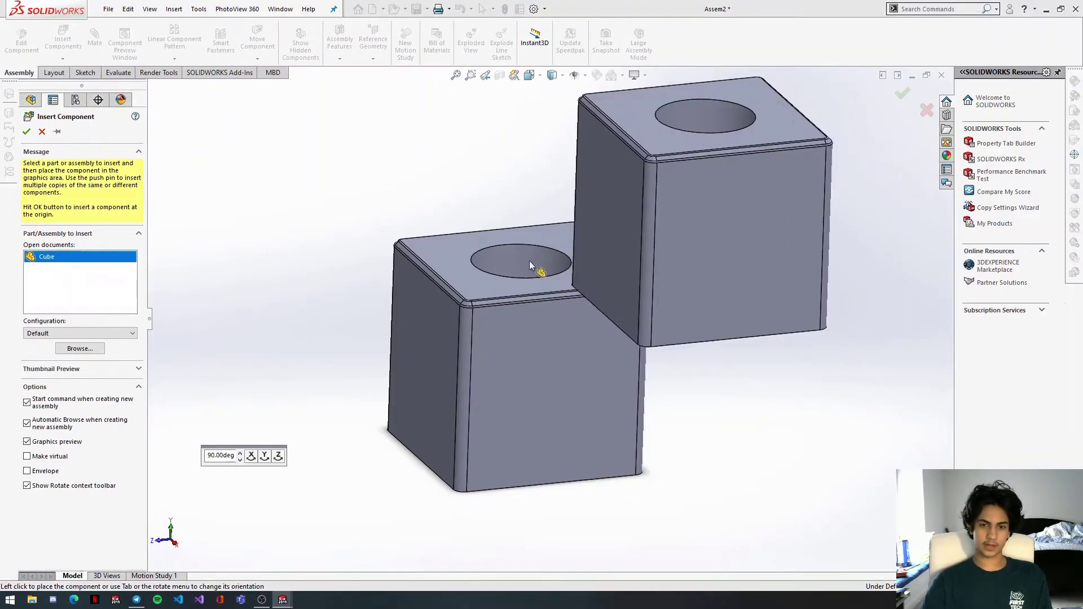
pyautogui.click(802, 307)
pyautogui.scroll(-3, 819, 326)
pyautogui.scroll(2, 819, 326)
pyautogui.moveTo(819, 326); pyautogui.dragTo(825, 347, button='middle')
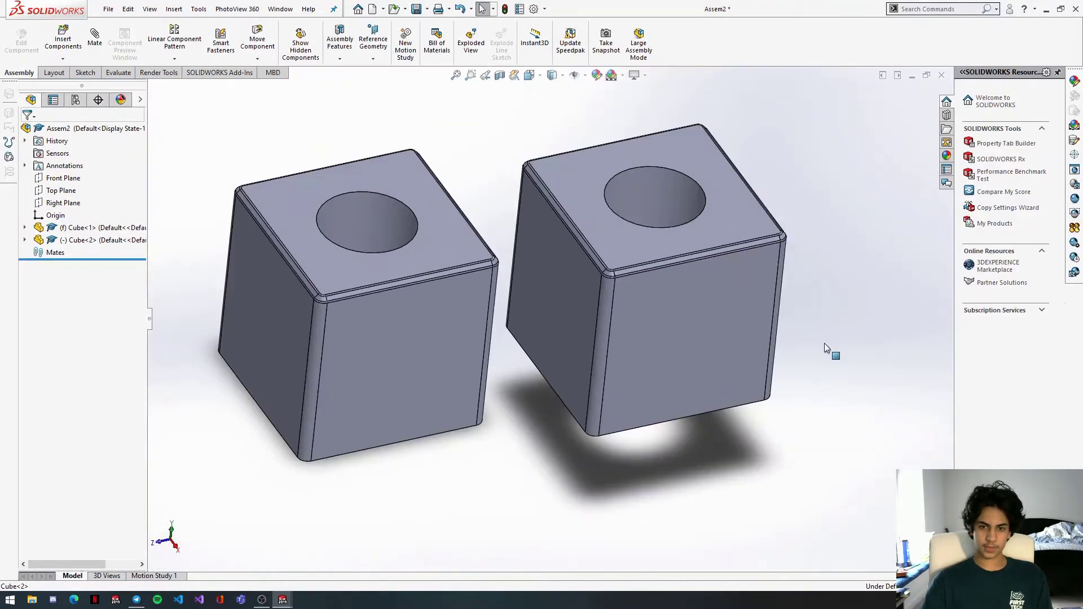
pyautogui.scroll(4, 826, 347)
pyautogui.moveTo(666, 327)
pyautogui.mouseDown(button='middle')
pyautogui.moveTo(607, 268)
pyautogui.moveTo(658, 331)
pyautogui.mouseUp(button='middle')
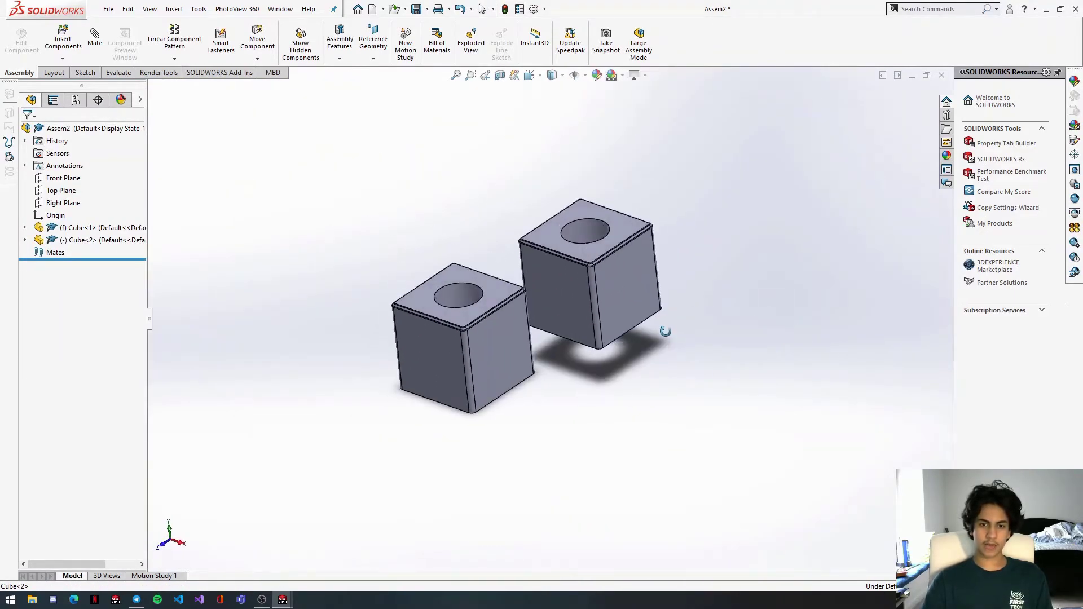
# Try to move the fixed first cube within the assembly.
pyautogui.click(472, 357)
pyautogui.moveTo(440, 350); pyautogui.dragTo(431, 379)
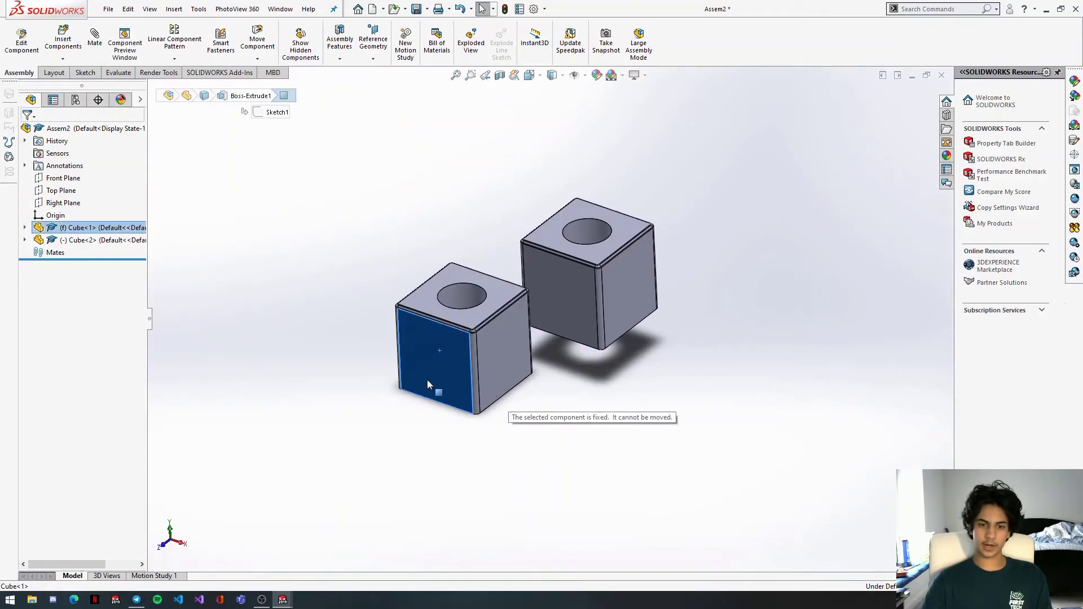
pyautogui.click(472, 461)
pyautogui.click(450, 351)
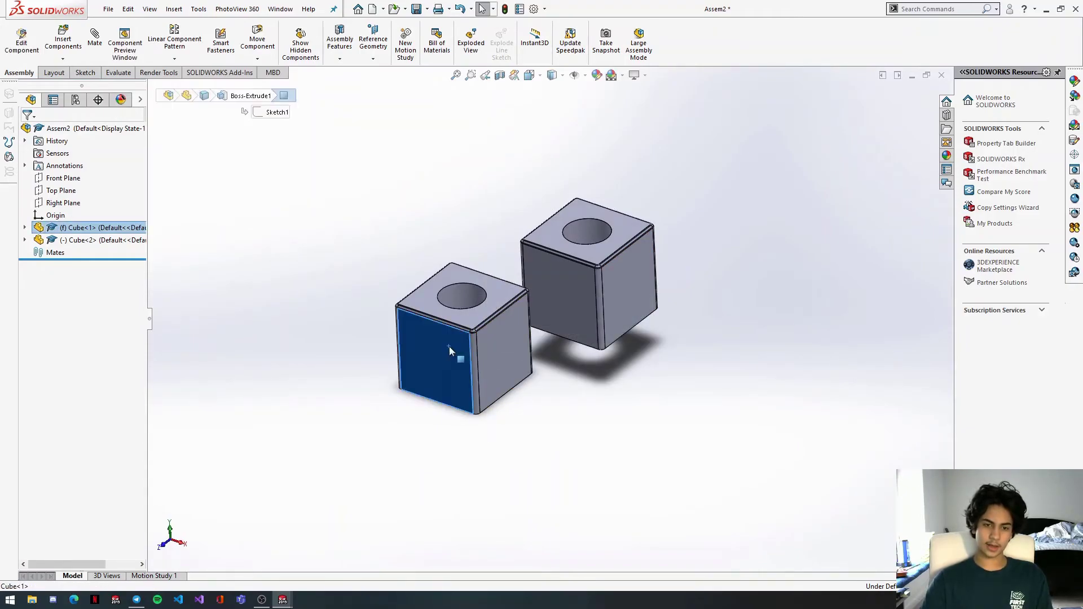
pyautogui.moveTo(449, 351); pyautogui.dragTo(487, 400)
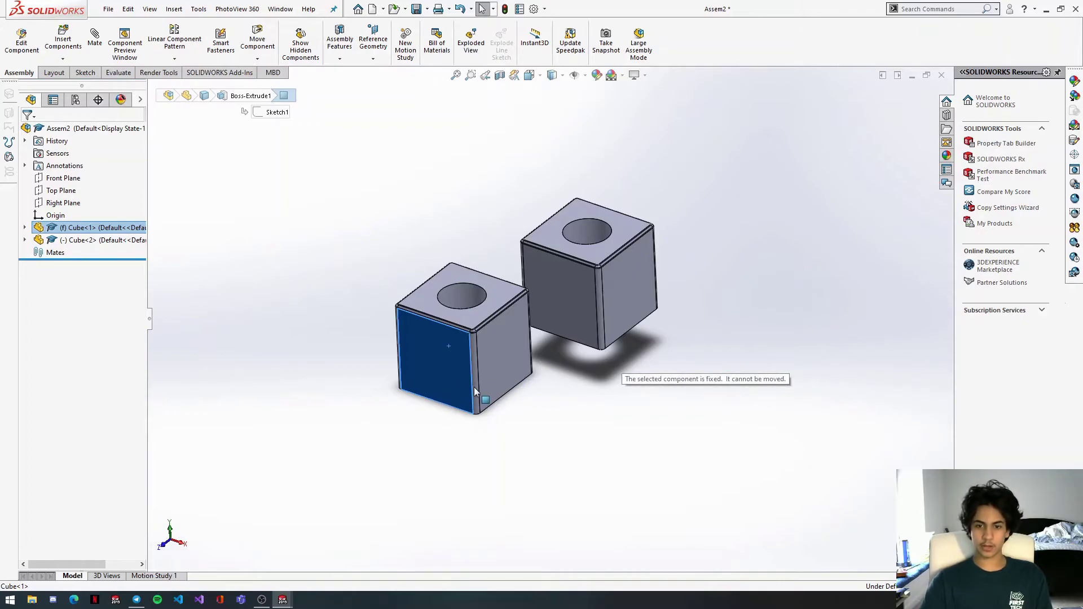
pyautogui.click(508, 431)
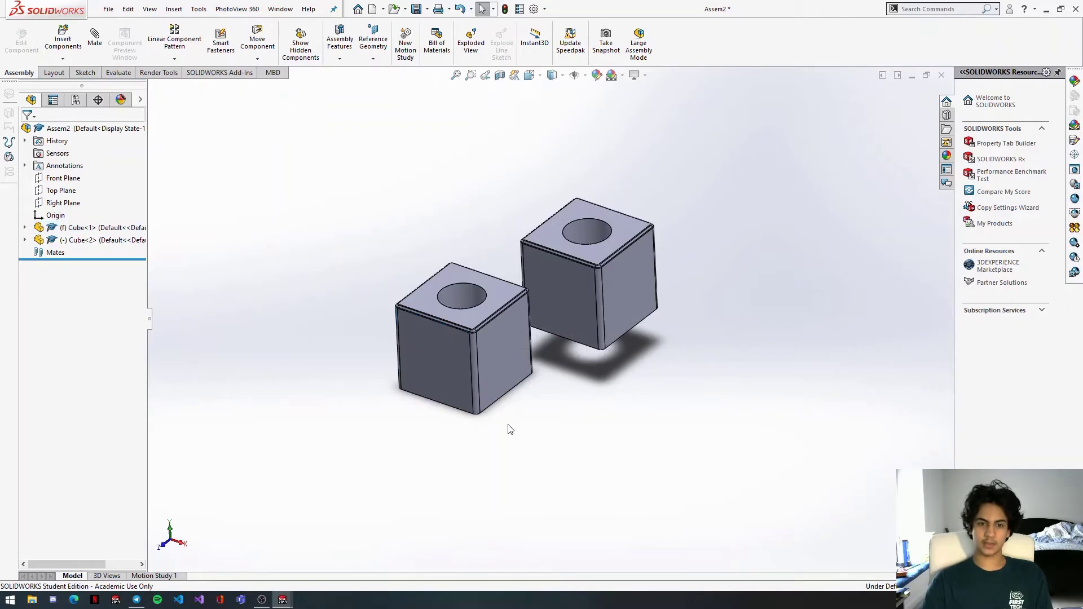
# Move the second cube upward, away from the first cube.
pyautogui.click(573, 281)
pyautogui.moveTo(573, 281); pyautogui.dragTo(575, 181)
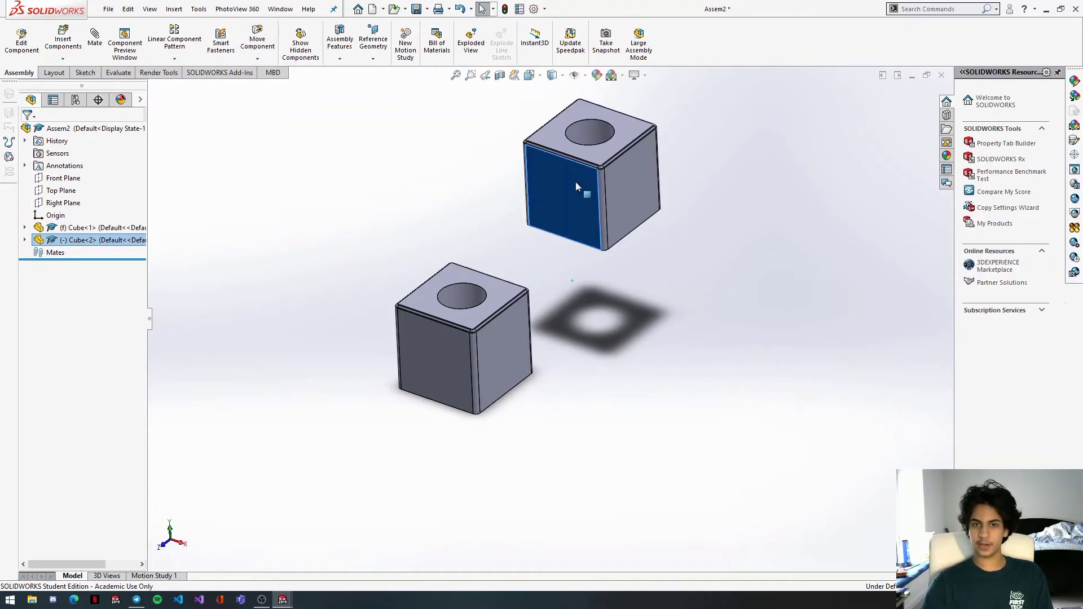
pyautogui.click(601, 306)
pyautogui.scroll(-3, 600, 304)
pyautogui.scroll(3, 564, 341)
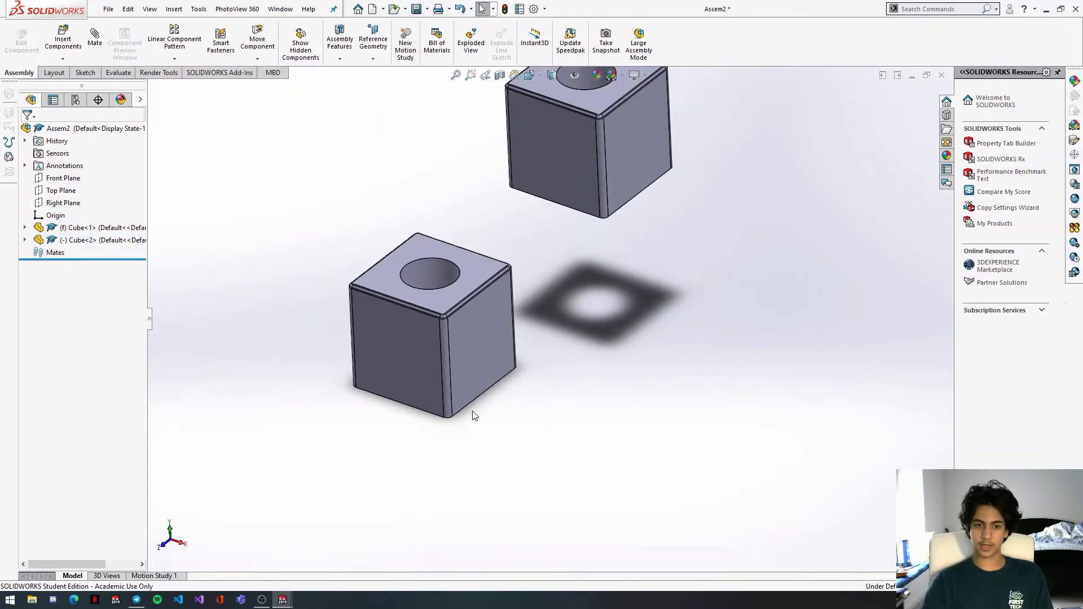
# Set the first cube to float and shift it slightly from its original position.
pyautogui.scroll(-2, 472, 411)
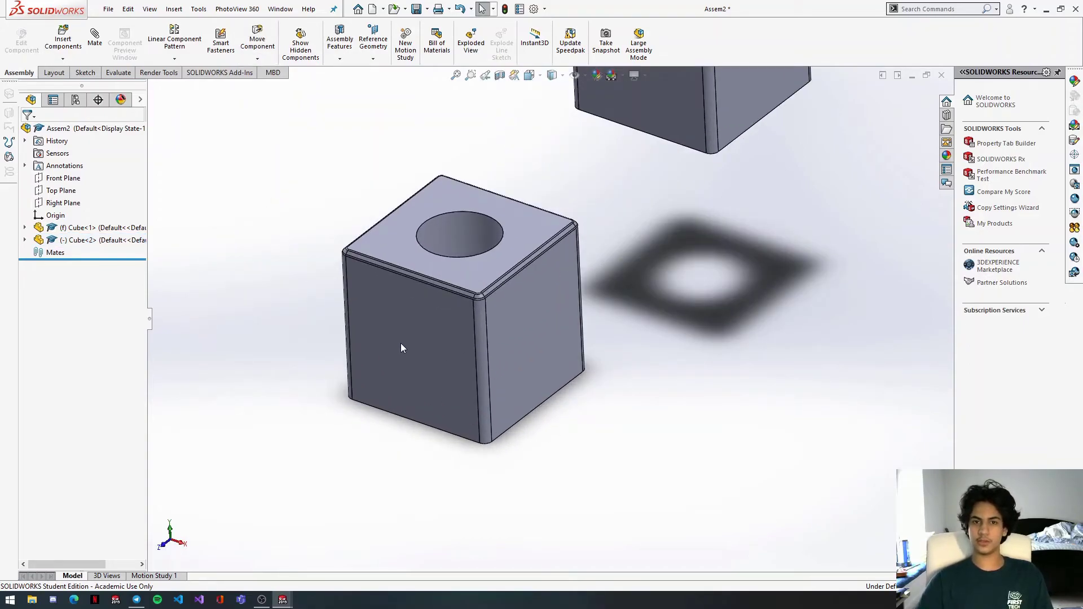
pyautogui.click(436, 321)
pyautogui.rightClick(436, 317)
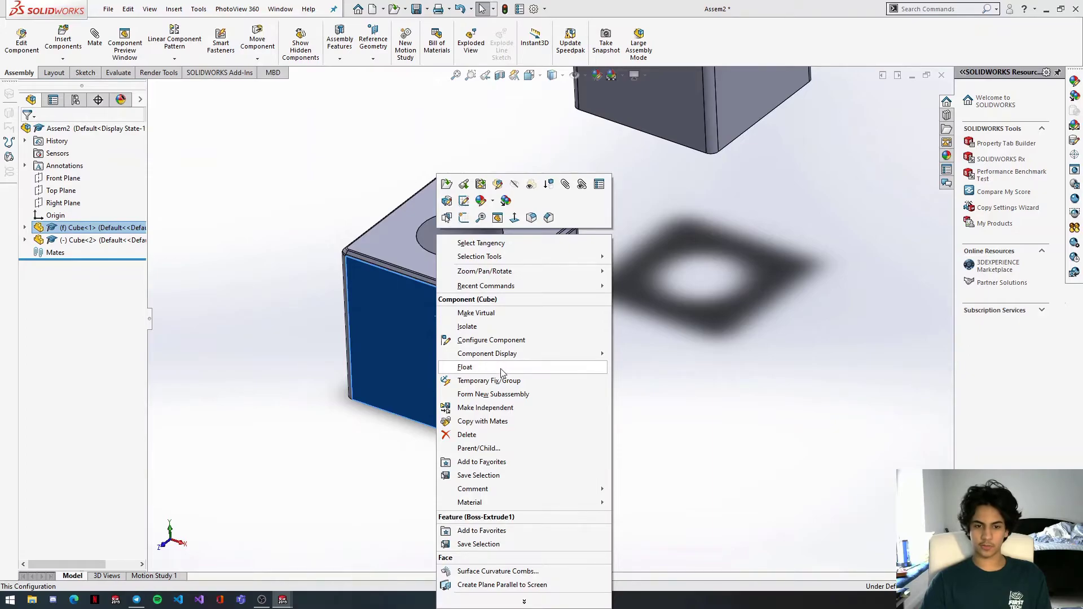
pyautogui.click(502, 367)
pyautogui.moveTo(458, 355)
pyautogui.mouseDown()
pyautogui.moveTo(568, 374)
pyautogui.moveTo(355, 345)
pyautogui.moveTo(452, 344)
pyautogui.mouseUp()
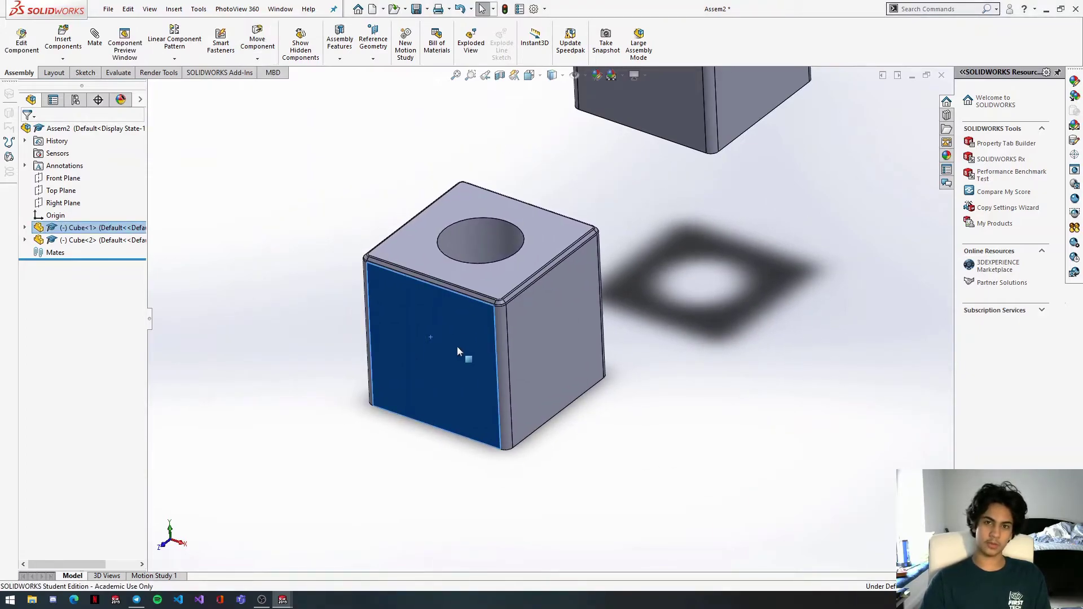
# Fix the first cube in its new position.
pyautogui.rightClick(427, 340)
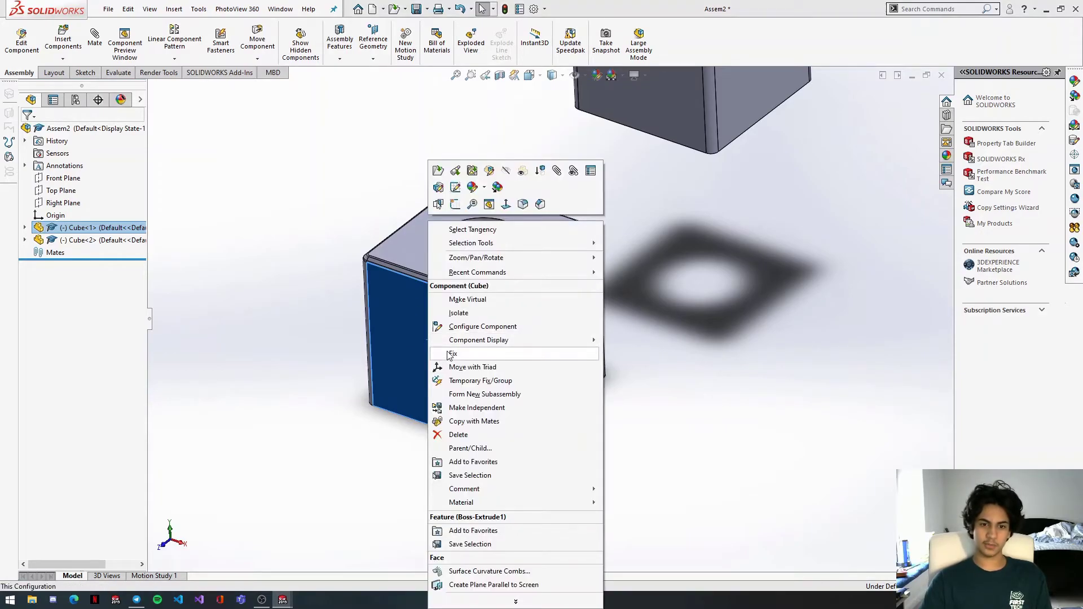
pyautogui.click(447, 353)
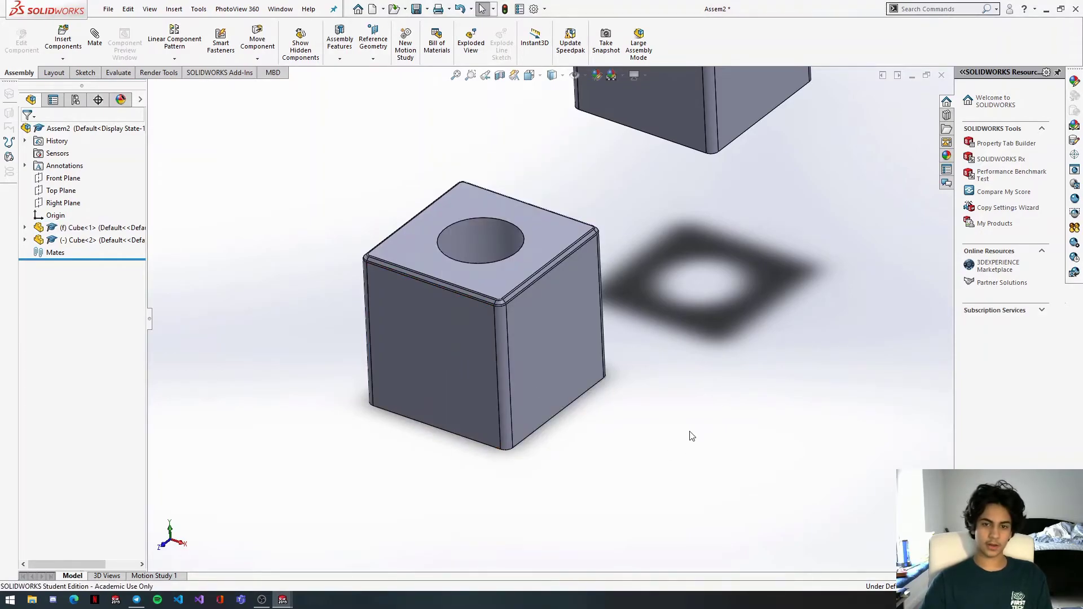
pyautogui.scroll(3, 654, 409)
pyautogui.scroll(2, 580, 246)
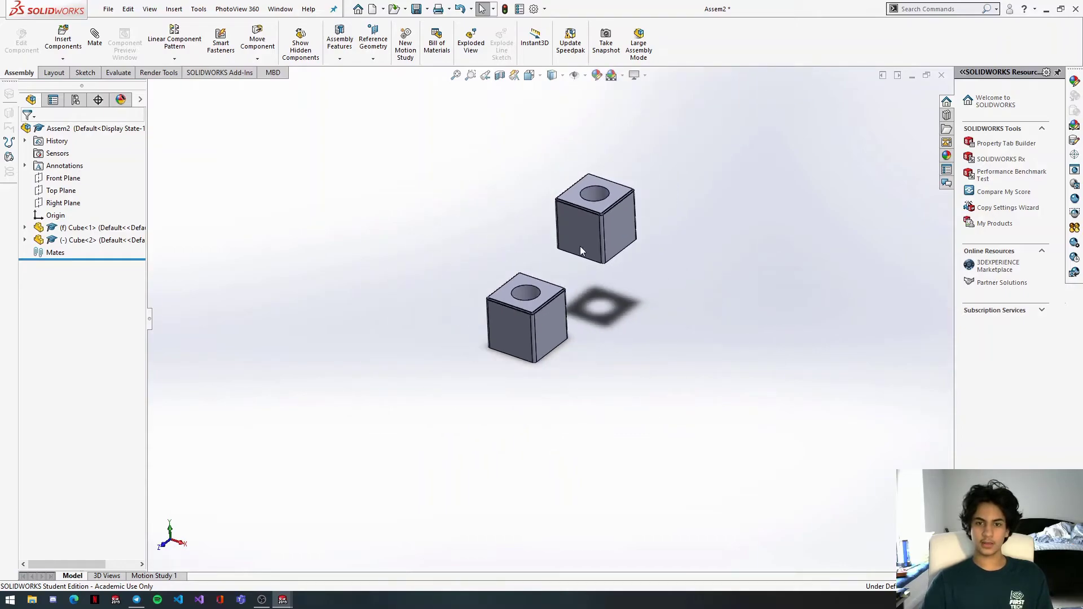
# Fix the second cube in place and set it back to float.
pyautogui.scroll(-5, 580, 246)
pyautogui.click(560, 211)
pyautogui.rightClick(560, 210)
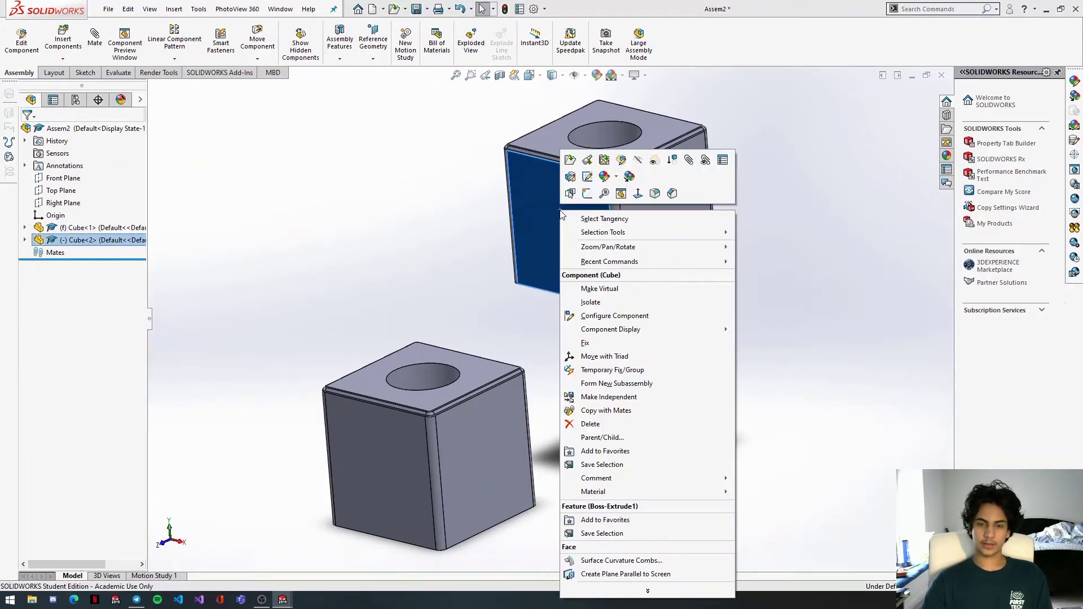
pyautogui.click(608, 342)
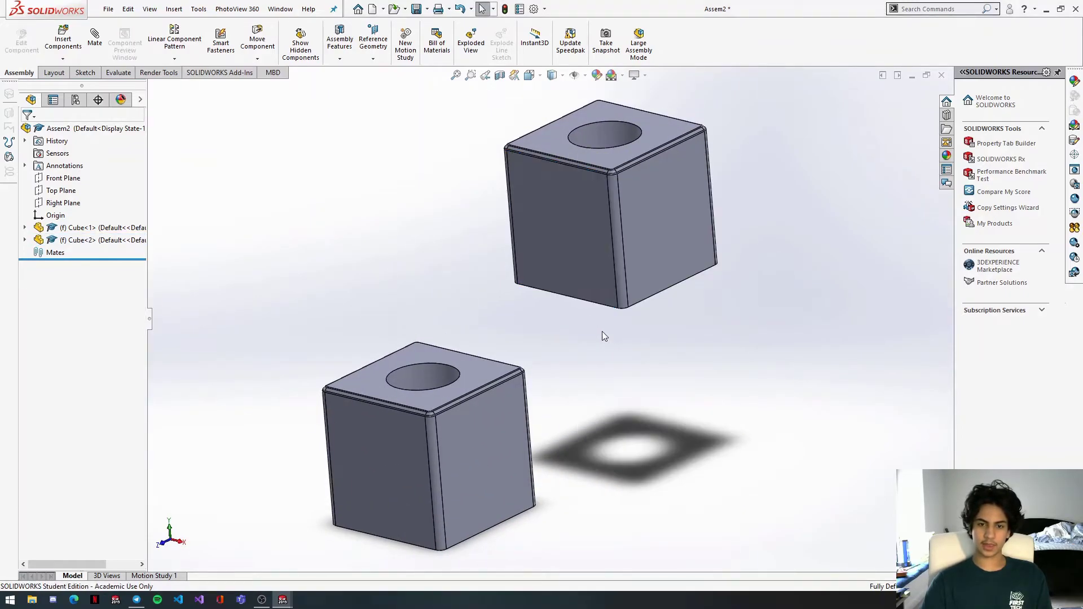
pyautogui.rightClick(562, 248)
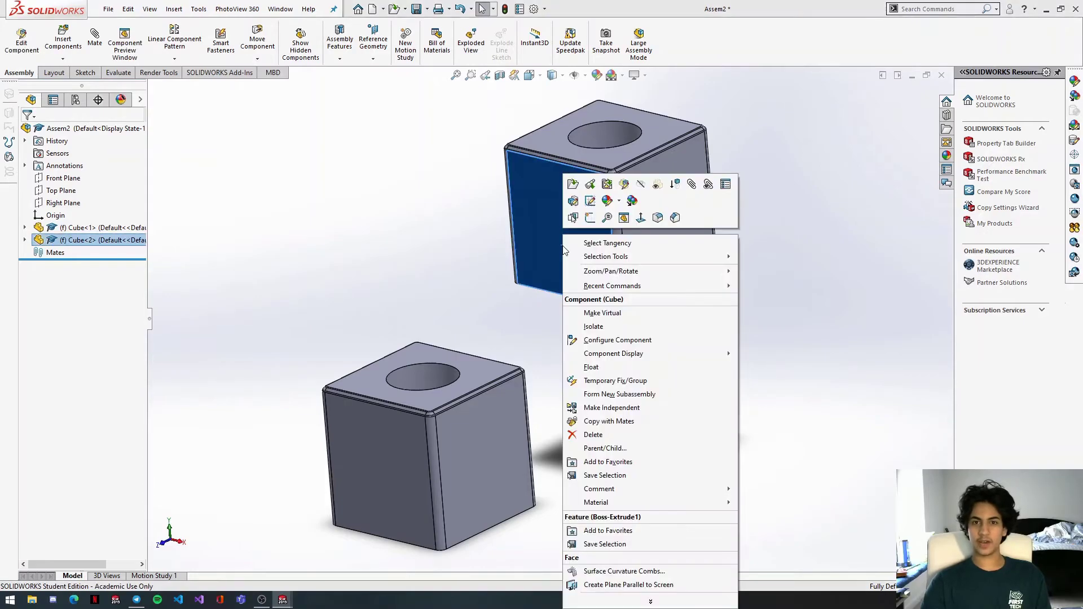
pyautogui.click(617, 370)
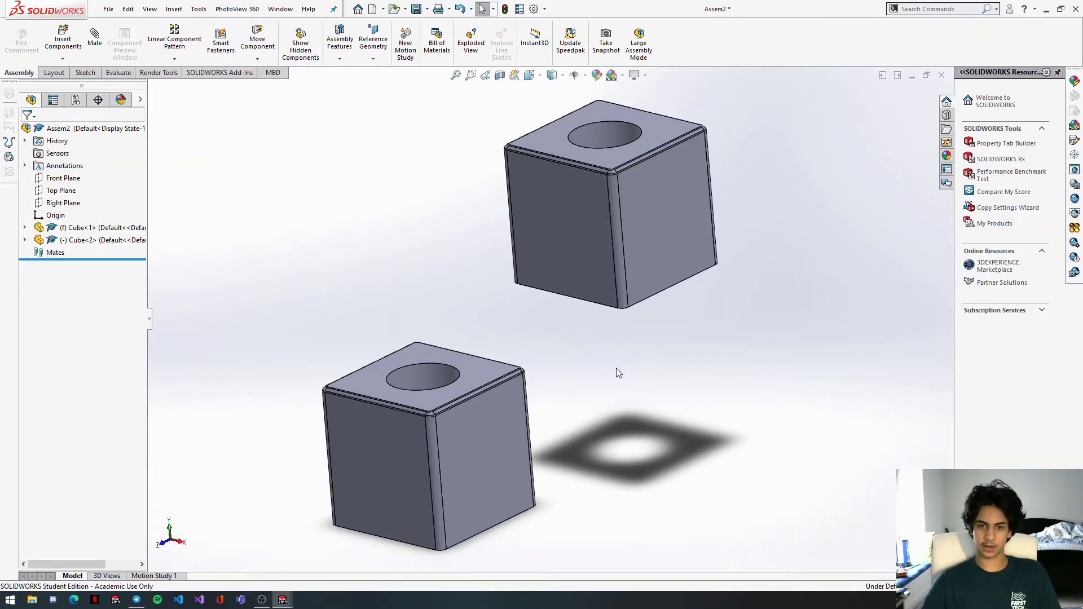
# Examine both cubes from several angles, selecting a side face on each to compare them.
pyautogui.moveTo(629, 382); pyautogui.dragTo(565, 511, button='middle')
pyautogui.scroll(3, 489, 313)
pyautogui.scroll(-8, 537, 333)
pyautogui.moveTo(537, 333); pyautogui.dragTo(512, 283, button='middle')
pyautogui.scroll(5, 568, 349)
pyautogui.scroll(-3, 578, 385)
pyautogui.moveTo(575, 384); pyautogui.dragTo(515, 315, button='middle')
pyautogui.click(499, 267)
pyautogui.hotkey('ctrl', '7')
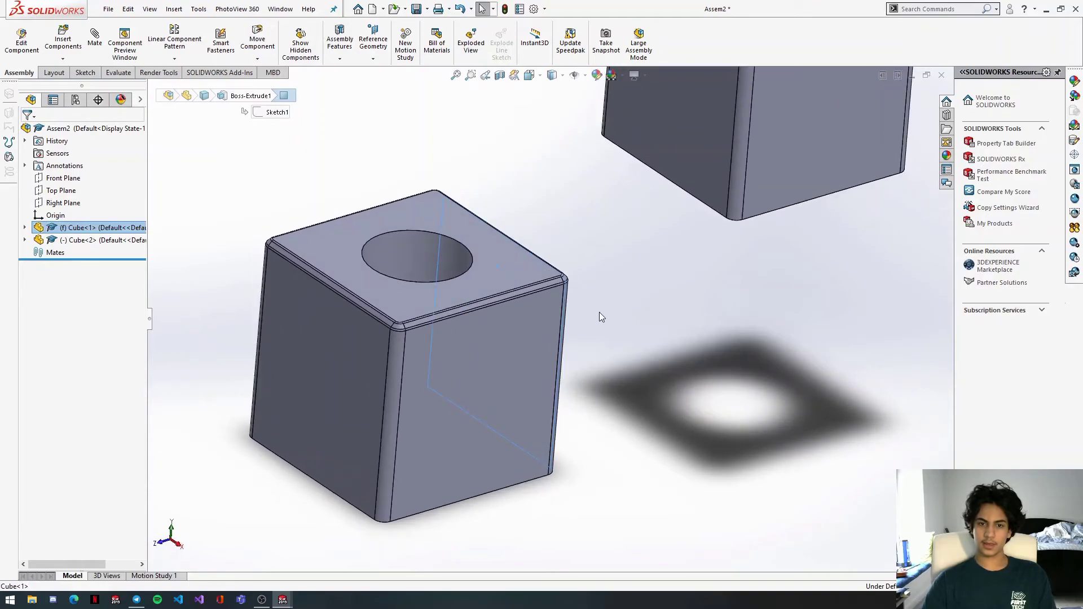
pyautogui.click(596, 209)
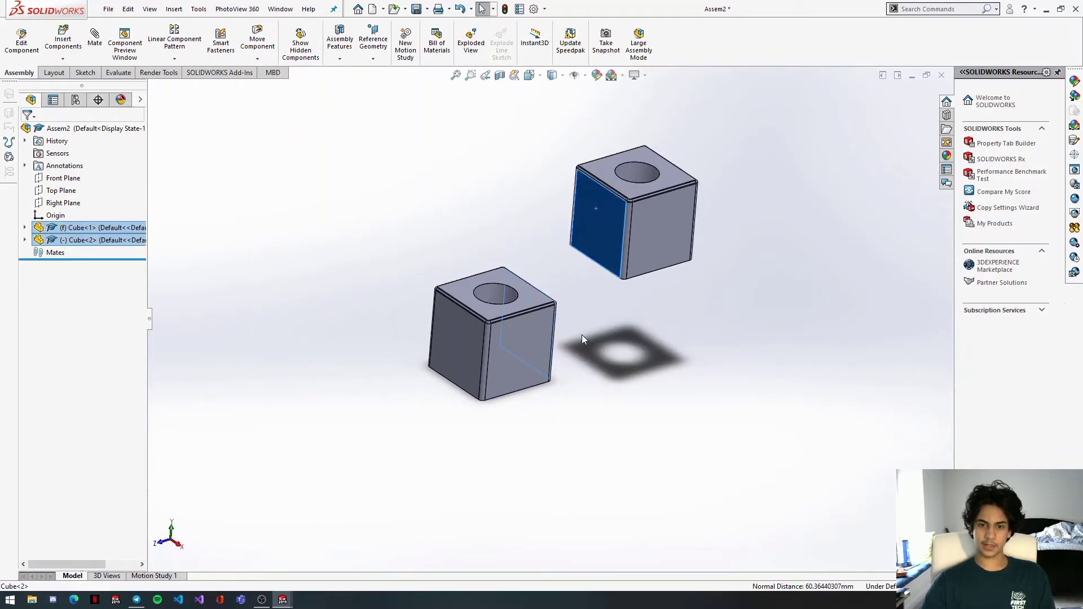
pyautogui.click(604, 309)
pyautogui.scroll(-2, 604, 309)
pyautogui.moveTo(604, 309); pyautogui.dragTo(544, 276, button='middle')
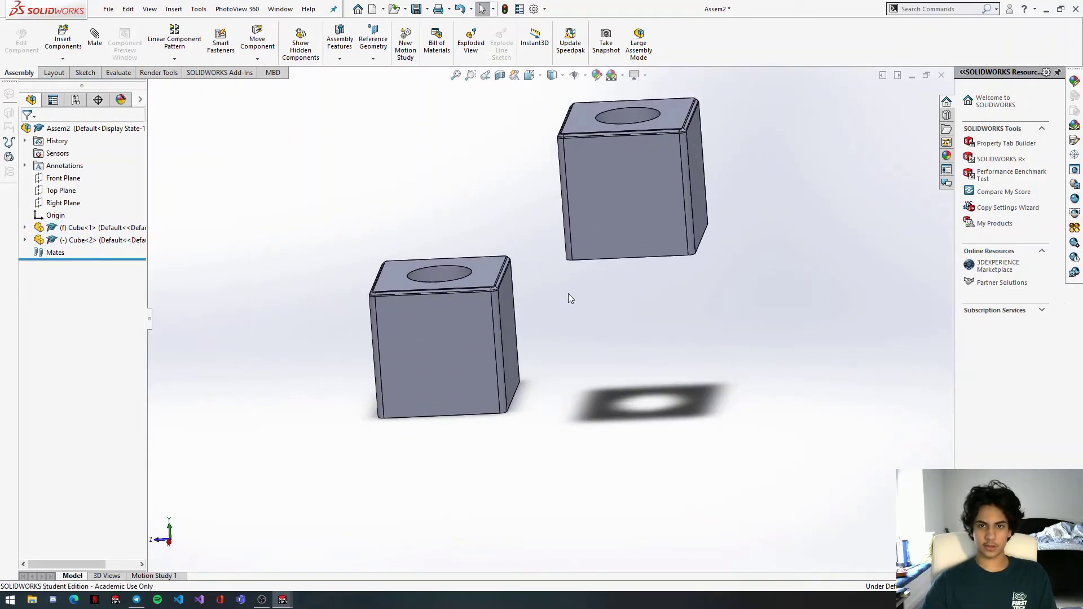
# Start a mate for the two cubes and try out the Coincident and Concentric mate types.
pyautogui.click(92, 38)
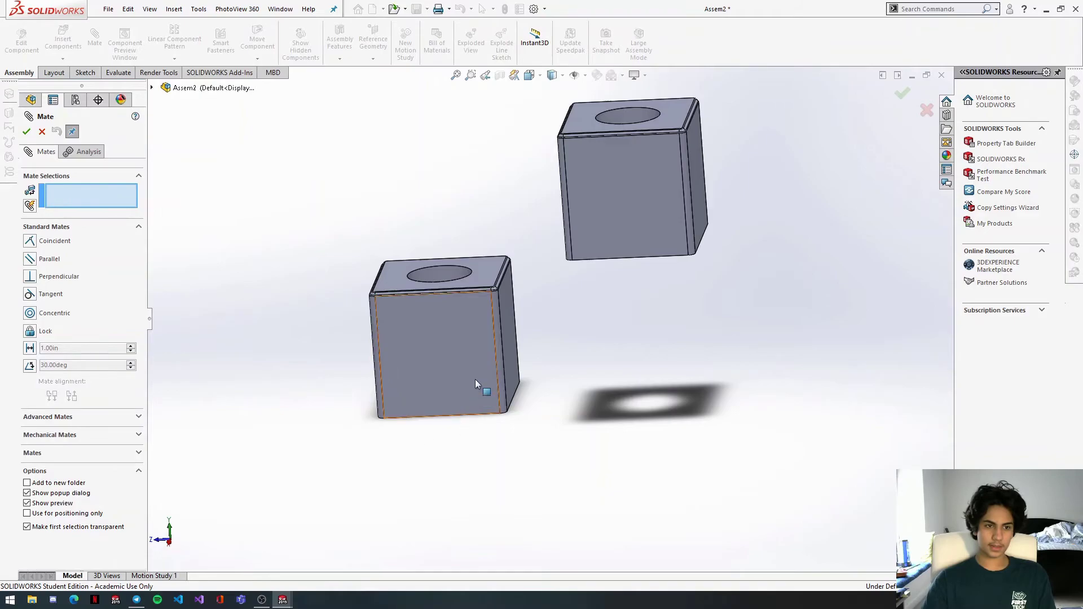
pyautogui.scroll(-4, 451, 299)
pyautogui.click(53, 245)
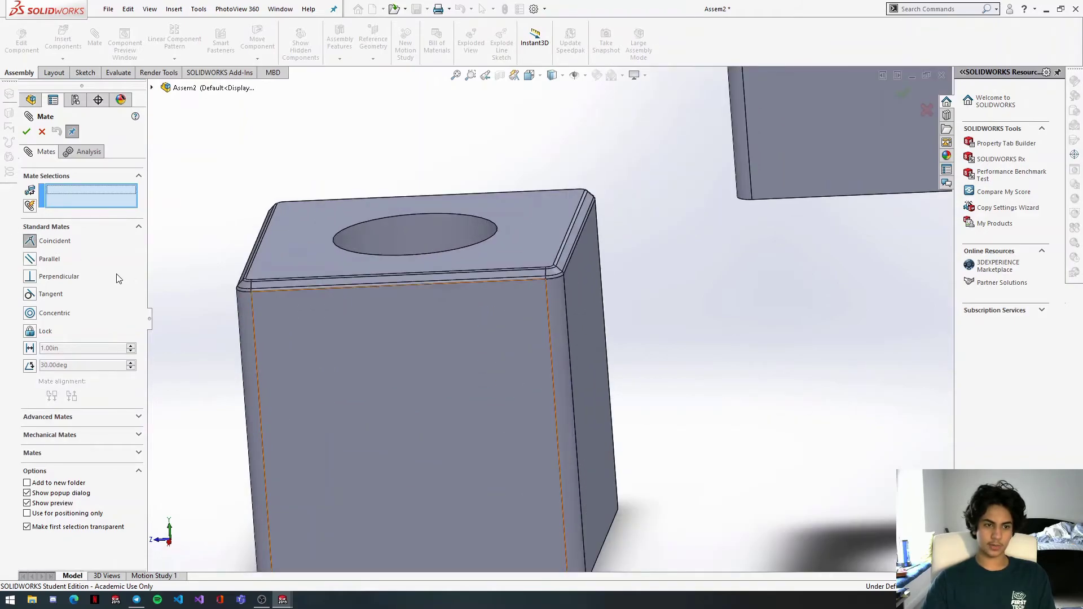
pyautogui.scroll(4, 315, 282)
pyautogui.scroll(1, 338, 285)
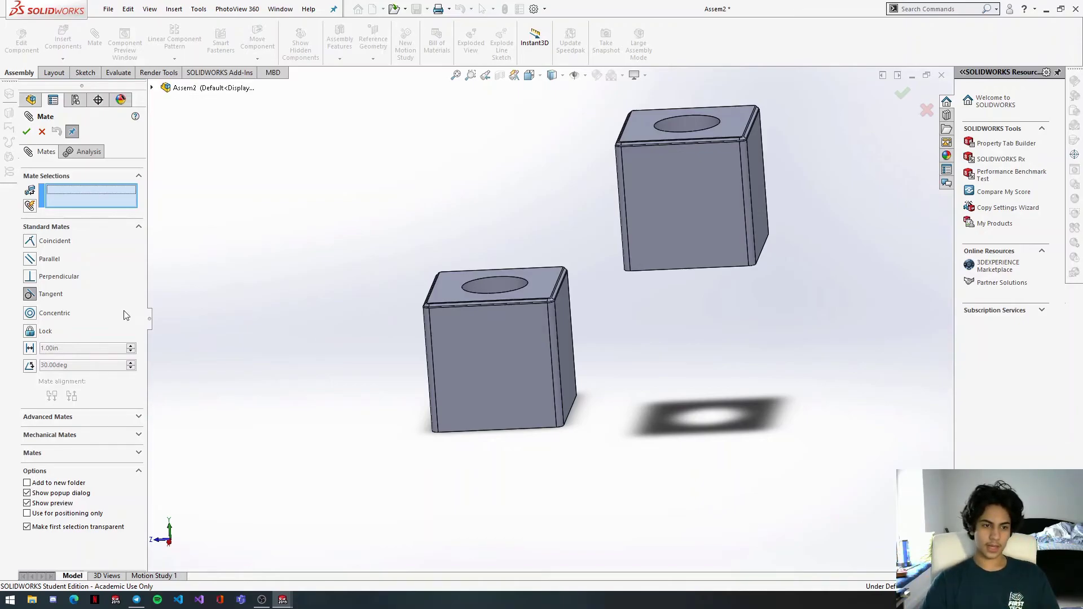
pyautogui.click(66, 317)
pyautogui.moveTo(487, 280); pyautogui.dragTo(525, 377, button='middle')
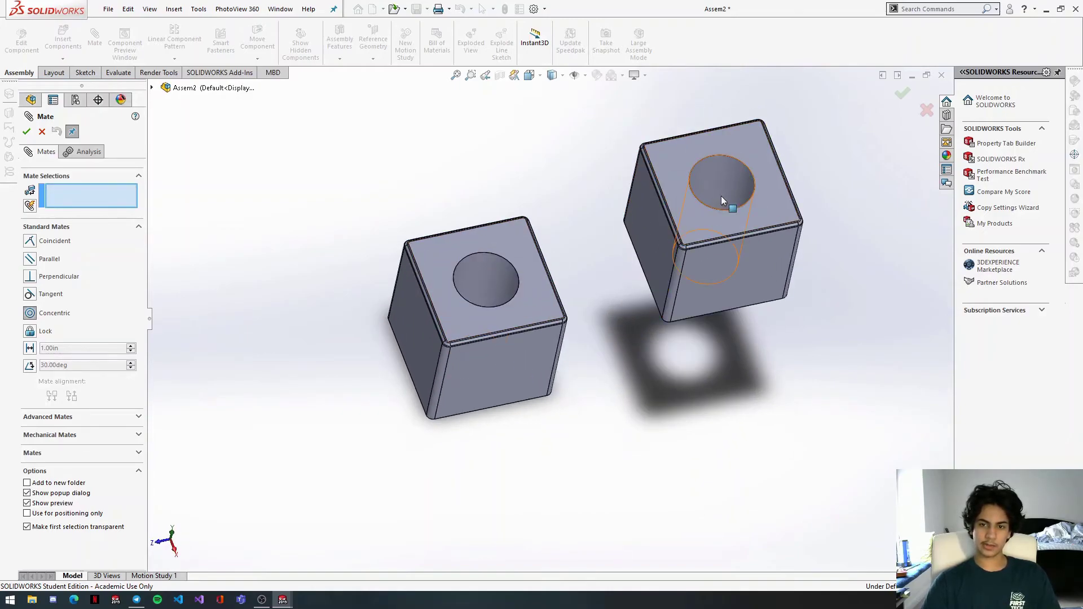
pyautogui.scroll(-3, 423, 246)
pyautogui.scroll(4, 595, 314)
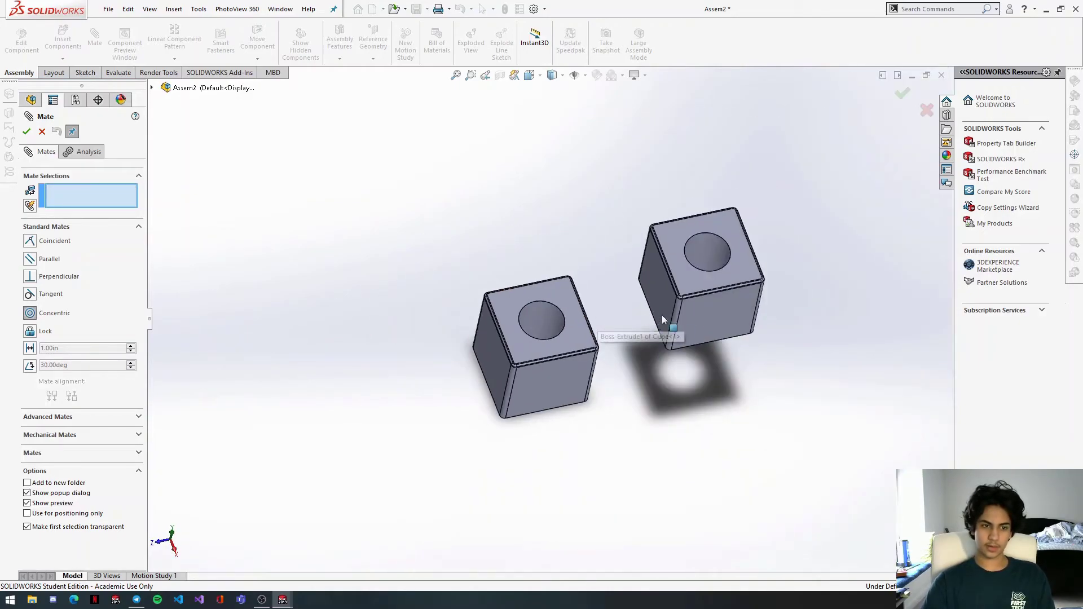
pyautogui.scroll(-2, 739, 366)
# Add a Coincident mate between the first cube's top face and the second cube's bottom face, and close the Mate command.
pyautogui.click(54, 241)
pyautogui.moveTo(408, 333); pyautogui.dragTo(439, 307, button='middle')
pyautogui.click(416, 261)
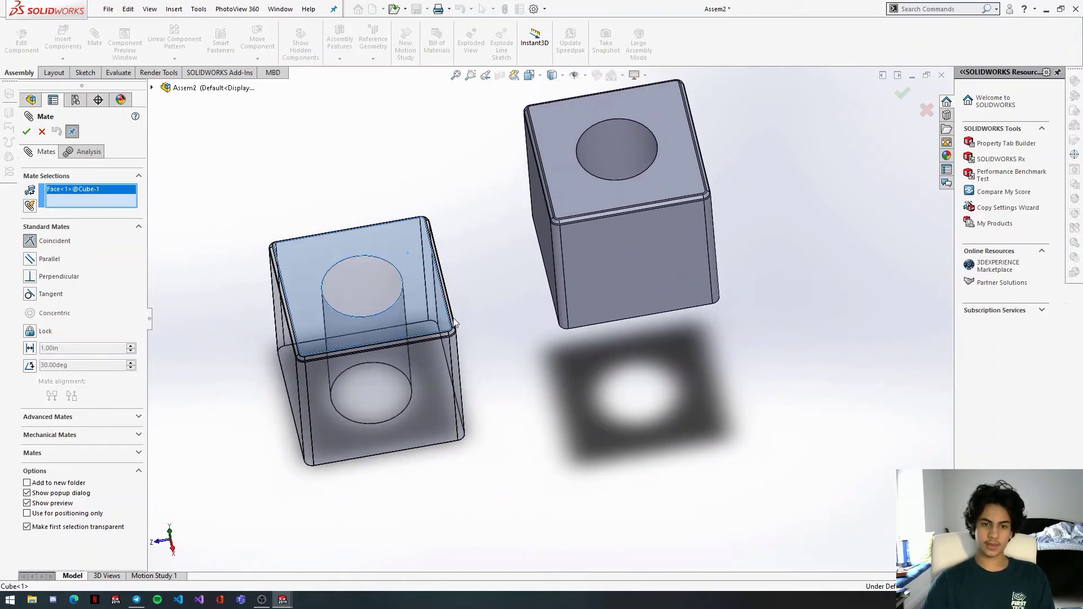
pyautogui.moveTo(416, 261); pyautogui.dragTo(430, 133, button='middle')
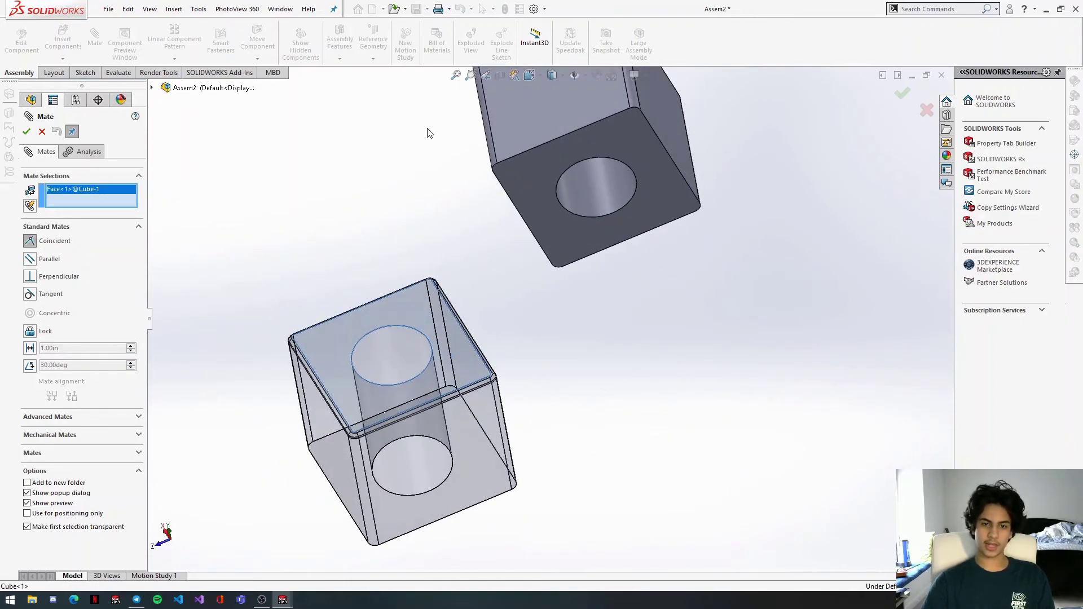
pyautogui.click(537, 194)
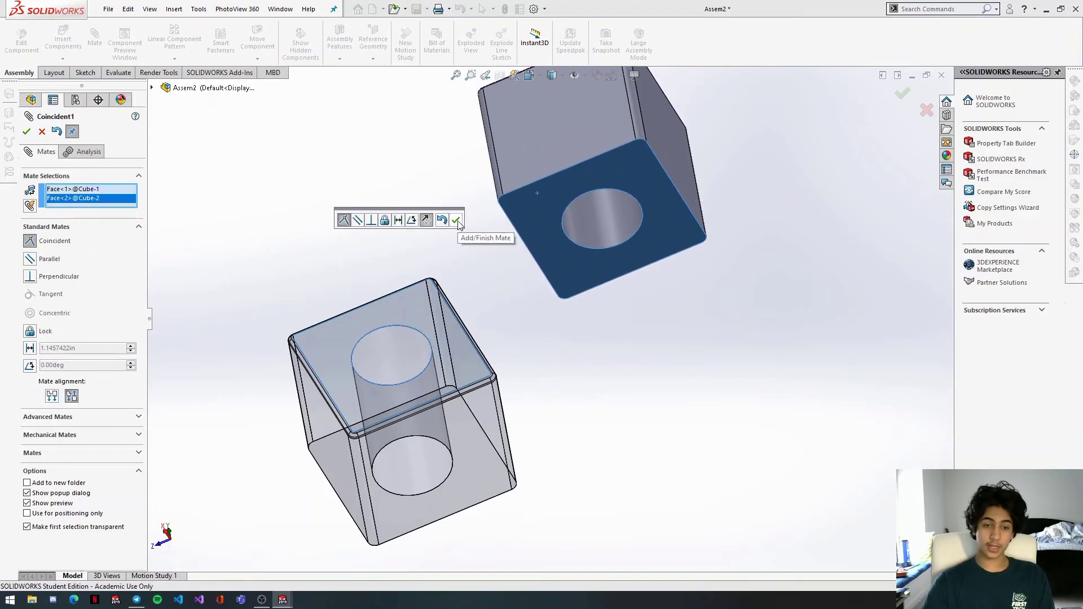
pyautogui.click(458, 222)
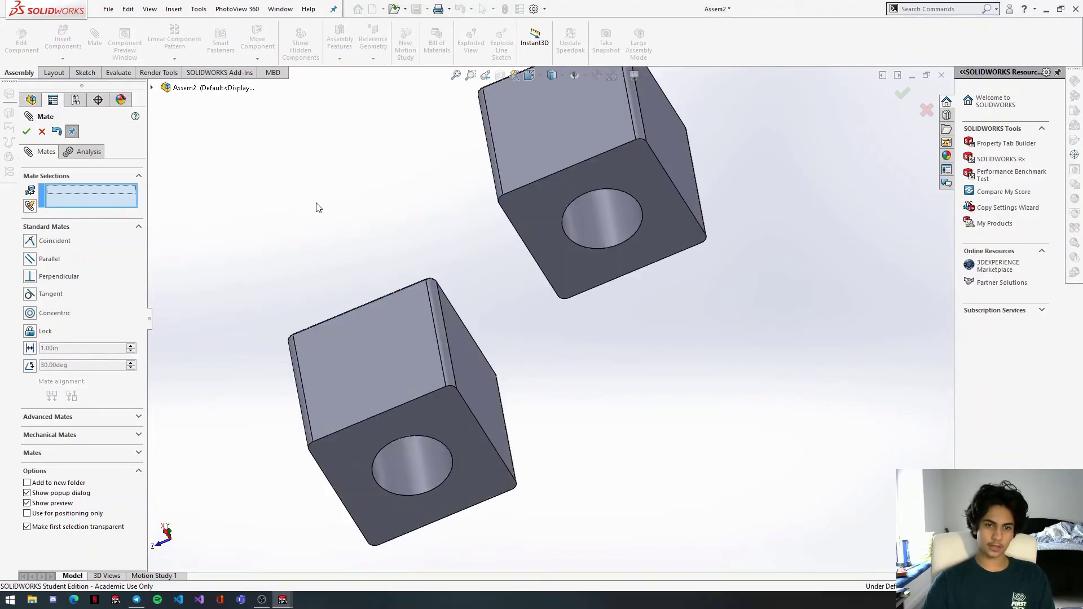
pyautogui.moveTo(380, 230); pyautogui.dragTo(519, 299, button='middle')
pyautogui.hotkey('ctrl', '1')
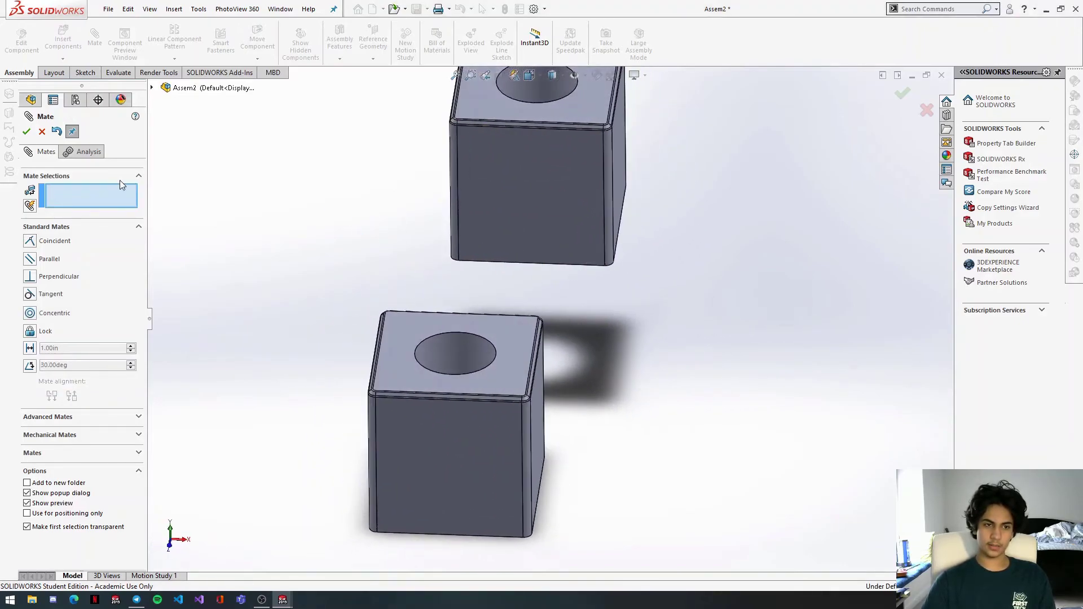
pyautogui.click(42, 131)
# Move the second cube along the mated plane until it sits roughly on top of the first cube.
pyautogui.moveTo(474, 218); pyautogui.dragTo(488, 293, button='middle')
pyautogui.moveTo(488, 293); pyautogui.dragTo(430, 314)
pyautogui.scroll(-4, 466, 350)
pyautogui.moveTo(467, 350); pyautogui.dragTo(420, 276, button='middle')
pyautogui.moveTo(635, 242); pyautogui.dragTo(630, 330)
pyautogui.moveTo(626, 335); pyautogui.dragTo(686, 346, button='middle')
pyautogui.scroll(4, 686, 346)
pyautogui.moveTo(576, 337); pyautogui.dragTo(317, 330)
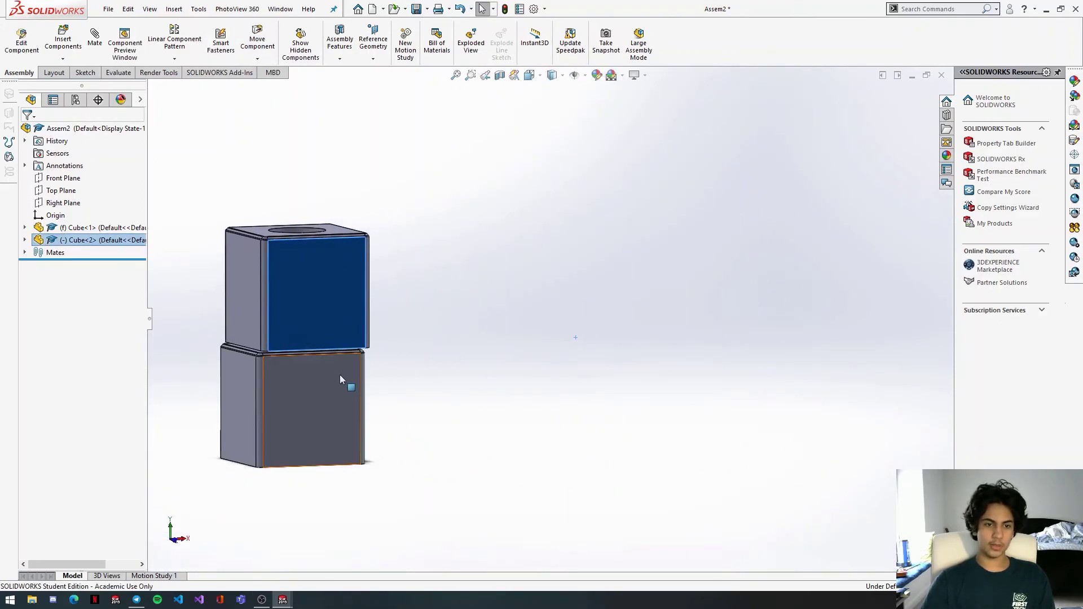
# Examine the two stacked cubes from several sides to compare their alignment.
pyautogui.moveTo(340, 374); pyautogui.dragTo(287, 374, button='middle')
pyautogui.scroll(1, 286, 374)
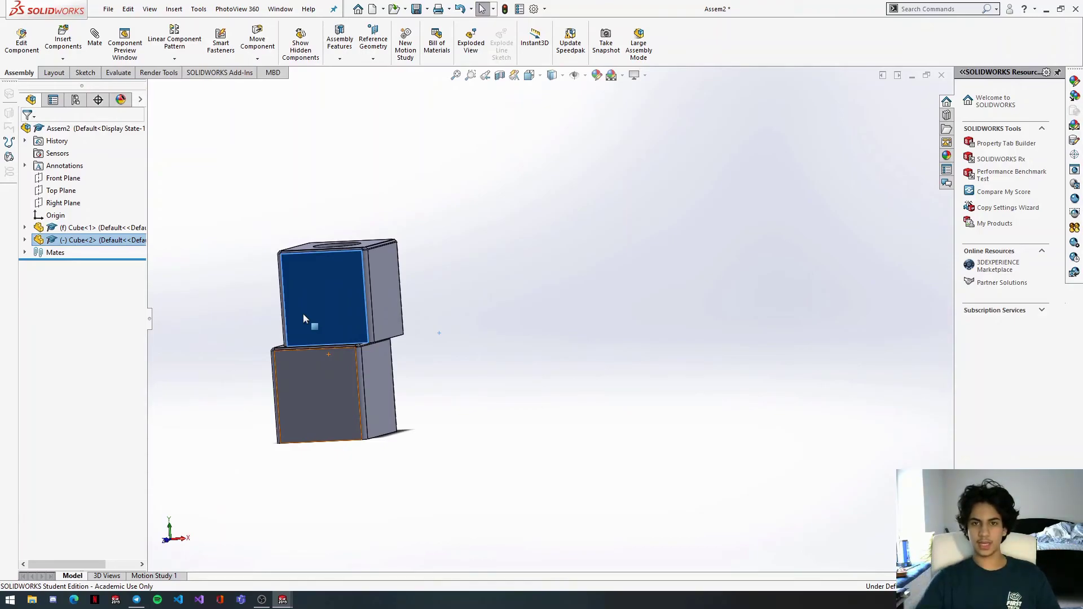
pyautogui.scroll(-4, 388, 308)
pyautogui.moveTo(388, 307); pyautogui.dragTo(324, 355, button='middle')
pyautogui.scroll(6, 338, 355)
pyautogui.click(365, 306)
pyautogui.scroll(-3, 584, 447)
pyautogui.moveTo(584, 447); pyautogui.dragTo(560, 449, button='middle')
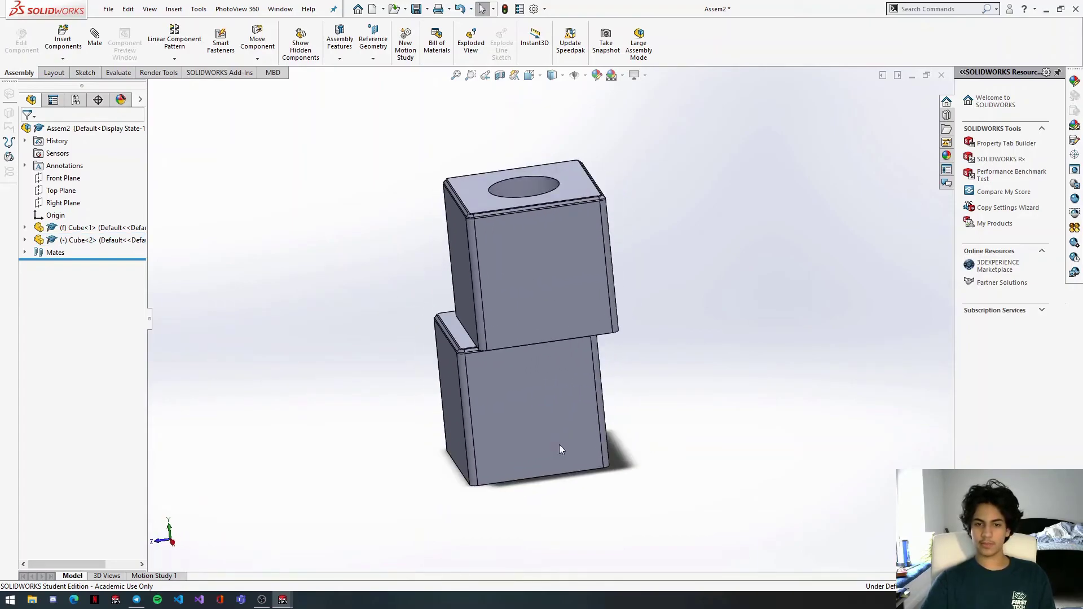
# Add a Concentric mate between the cylindrical hole faces of the two cubes.
pyautogui.scroll(-5, 542, 268)
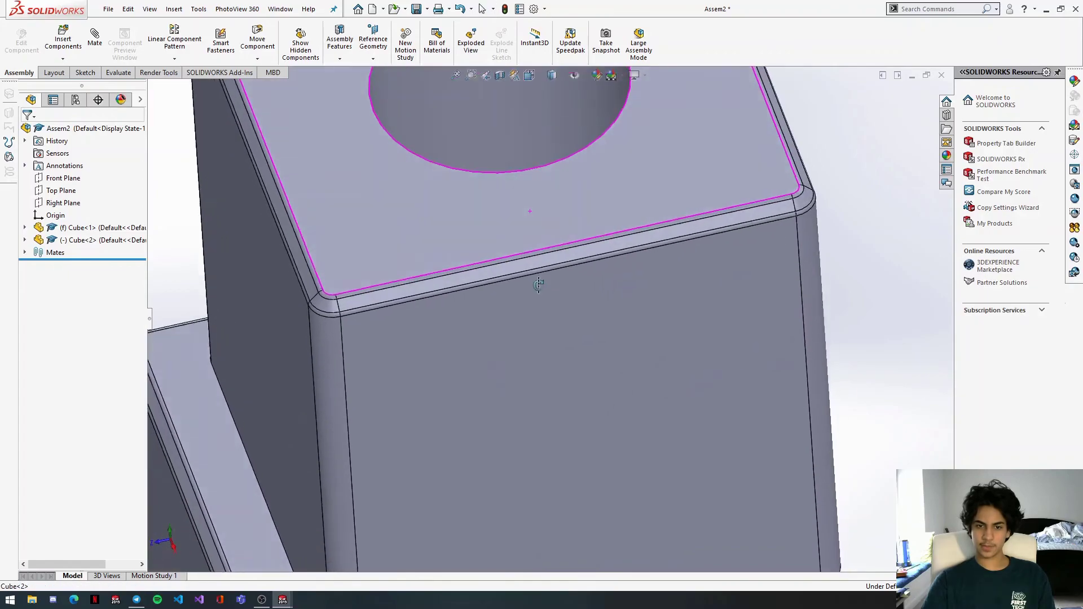
pyautogui.scroll(5, 527, 363)
pyautogui.scroll(-3, 540, 259)
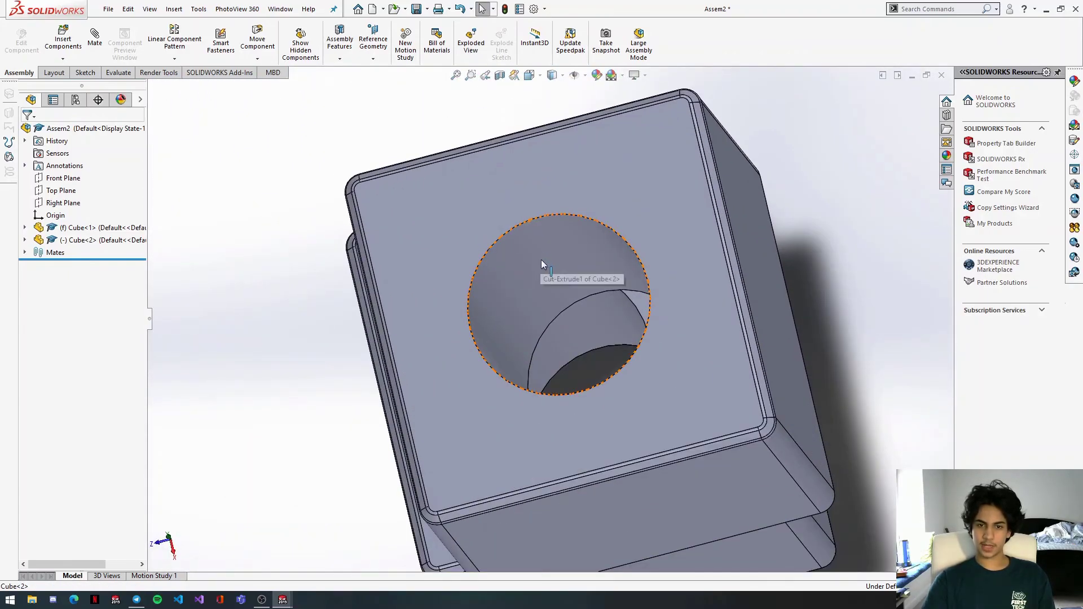
pyautogui.click(540, 260)
pyautogui.keyDown('ctrl'); pyautogui.click(592, 335); pyautogui.keyUp('ctrl')
pyautogui.click(261, 345)
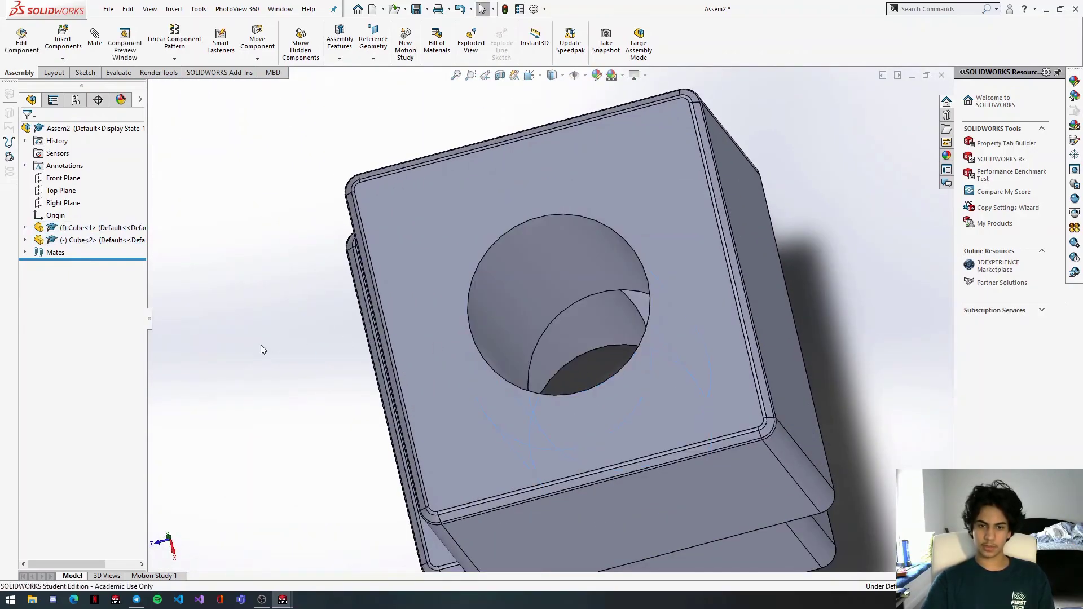
pyautogui.click(607, 321)
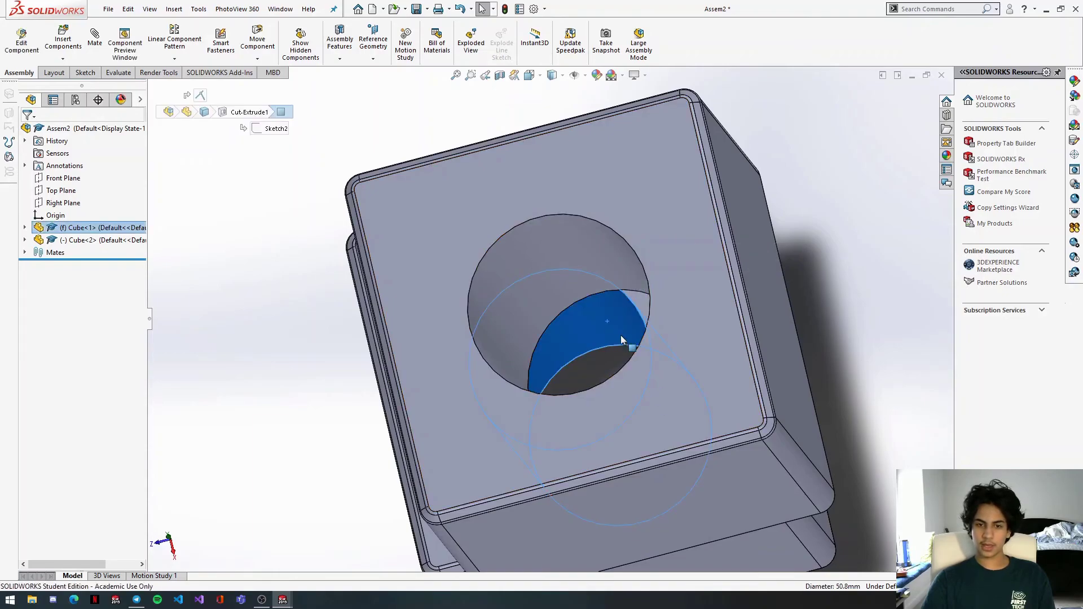
pyautogui.keyDown('ctrl'); pyautogui.click(539, 262); pyautogui.keyUp('ctrl')
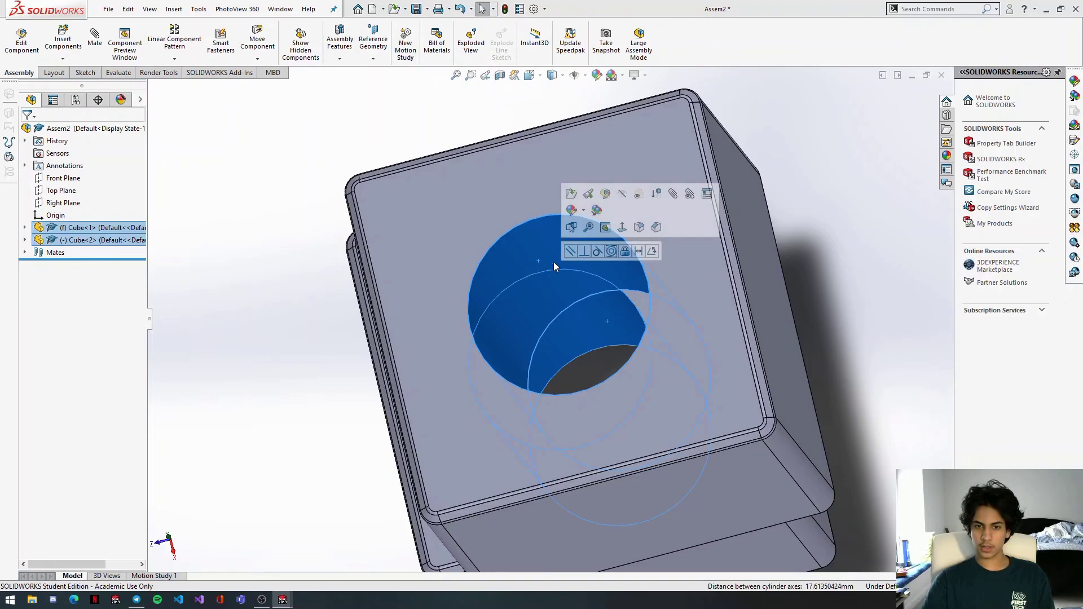
pyautogui.click(611, 251)
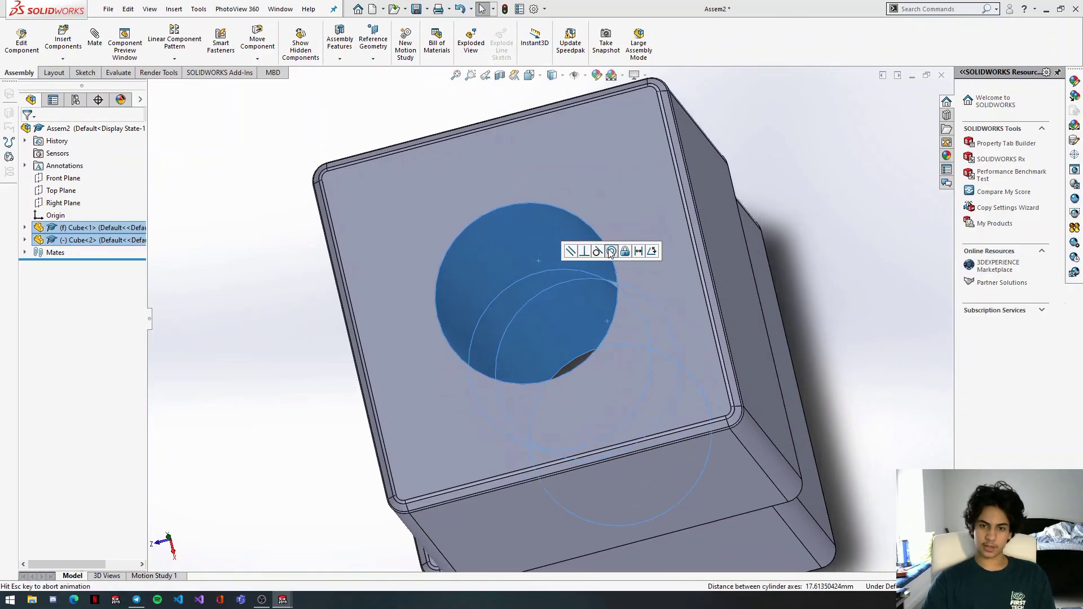
# Rotate the second cube about the shared hole axis to test its remaining freedom of movement.
pyautogui.moveTo(611, 394); pyautogui.dragTo(612, 263, button='middle')
pyautogui.scroll(6, 613, 262)
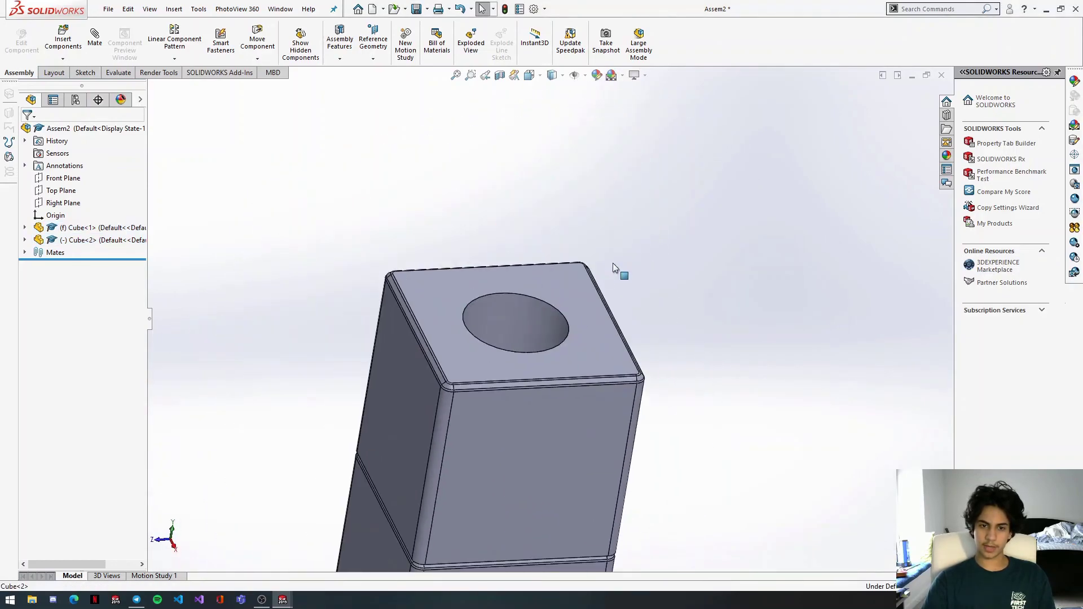
pyautogui.moveTo(571, 378); pyautogui.dragTo(406, 434)
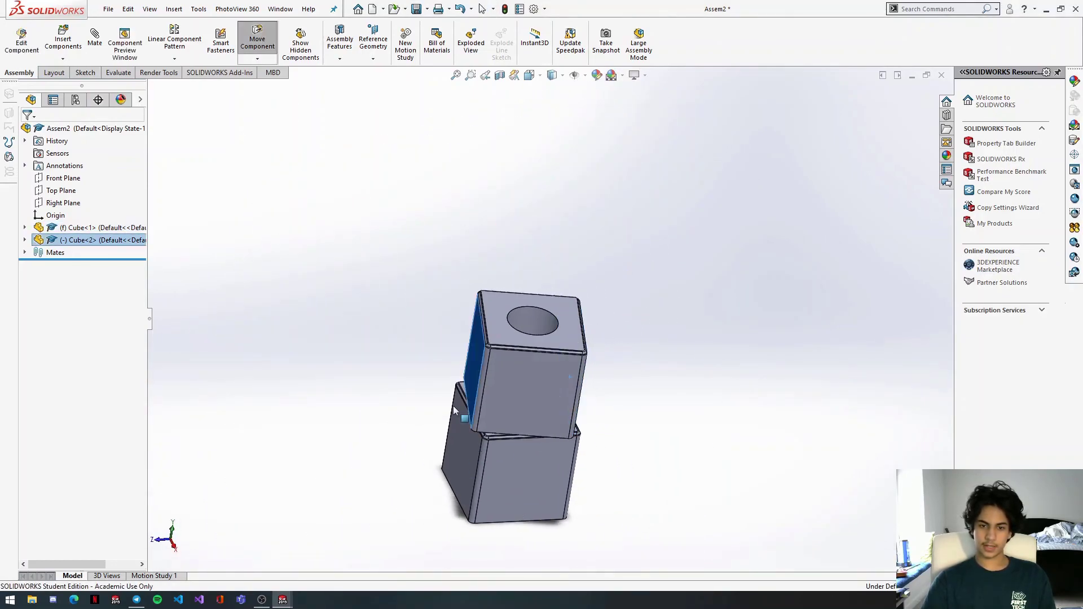
pyautogui.scroll(-5, 533, 379)
pyautogui.moveTo(482, 426); pyautogui.dragTo(395, 446)
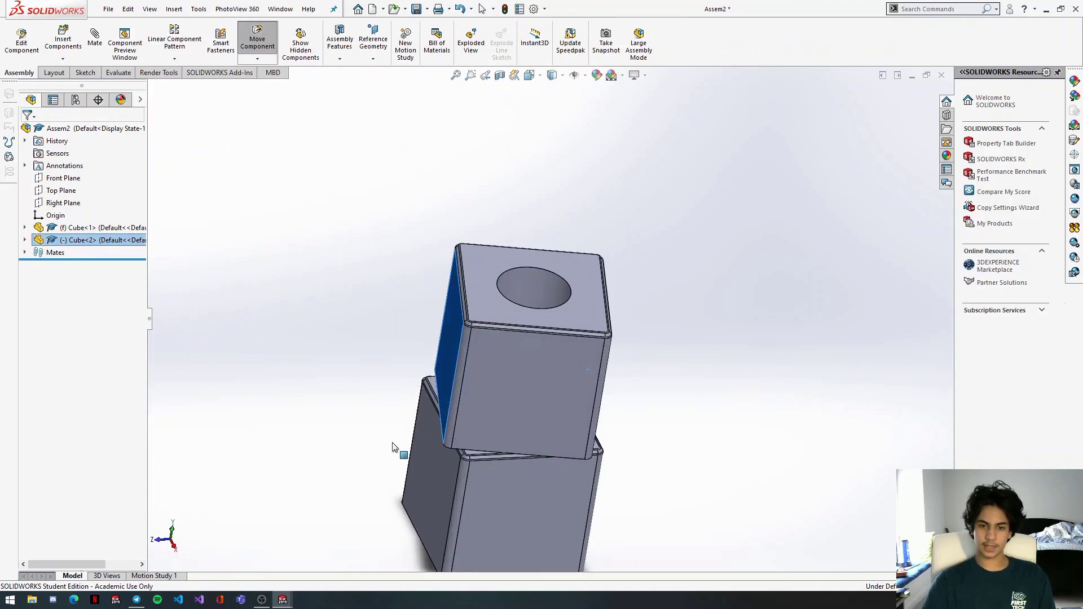
# Add a Parallel mate between a side face of the first cube and the matching side face of the second.
pyautogui.click(530, 473)
pyautogui.moveTo(498, 397); pyautogui.dragTo(475, 317, button='middle')
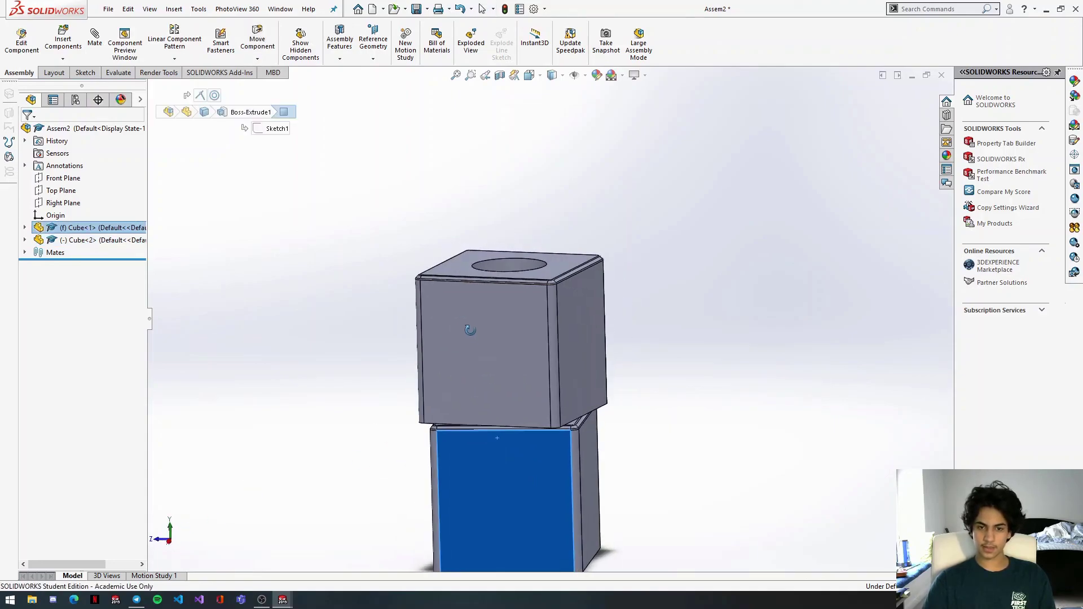
pyautogui.click(382, 376)
pyautogui.click(540, 494)
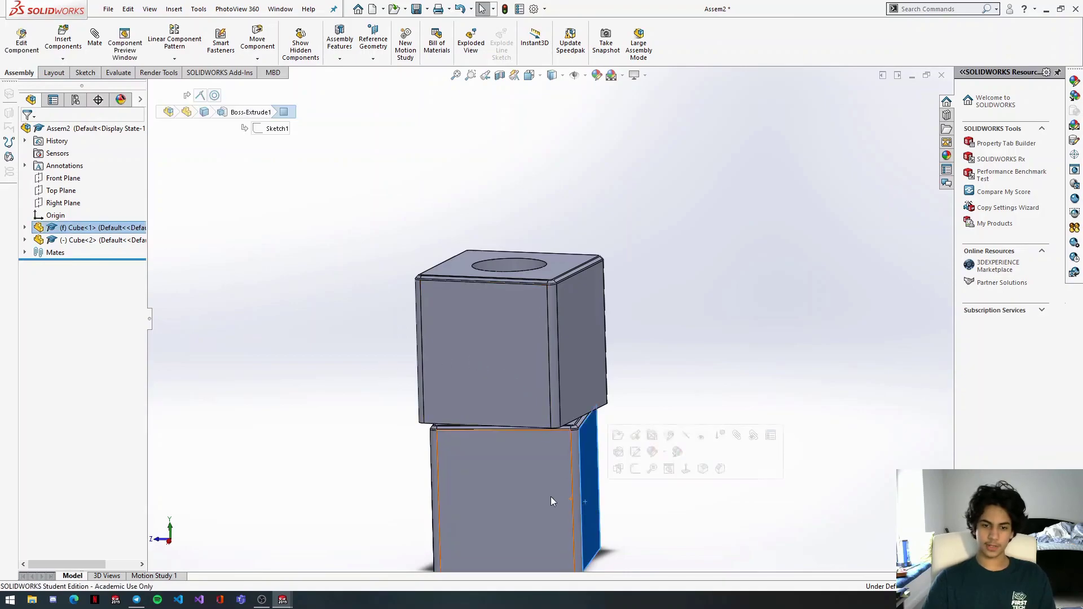
pyautogui.keyDown('ctrl'); pyautogui.click(472, 342); pyautogui.keyUp('ctrl')
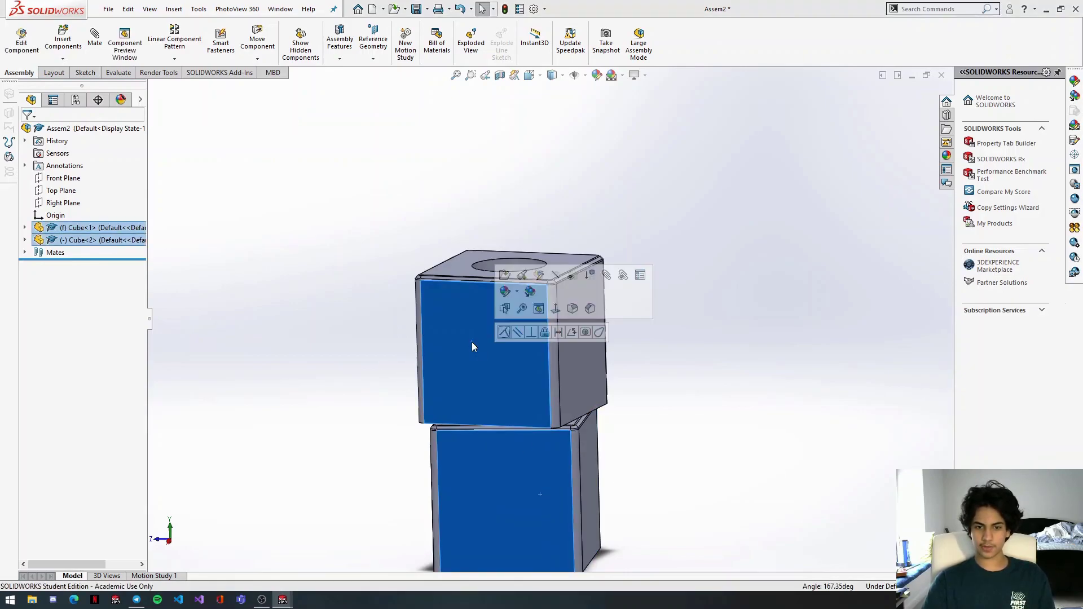
pyautogui.click(519, 333)
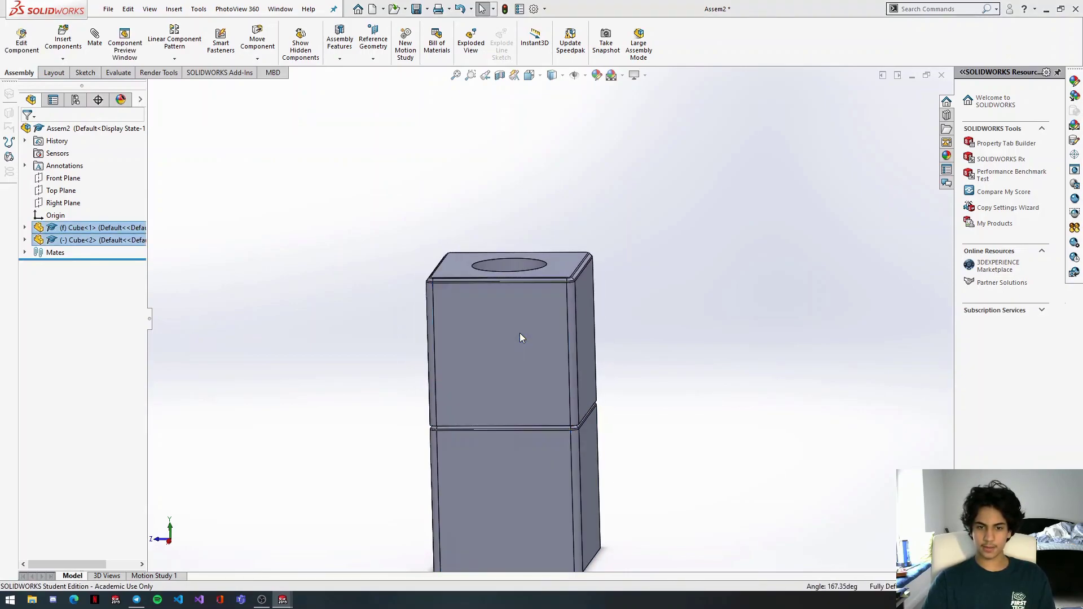
# Try to move the second cube by its vertical edge and side face, and inspect the whole stack.
pyautogui.moveTo(509, 415); pyautogui.dragTo(494, 385)
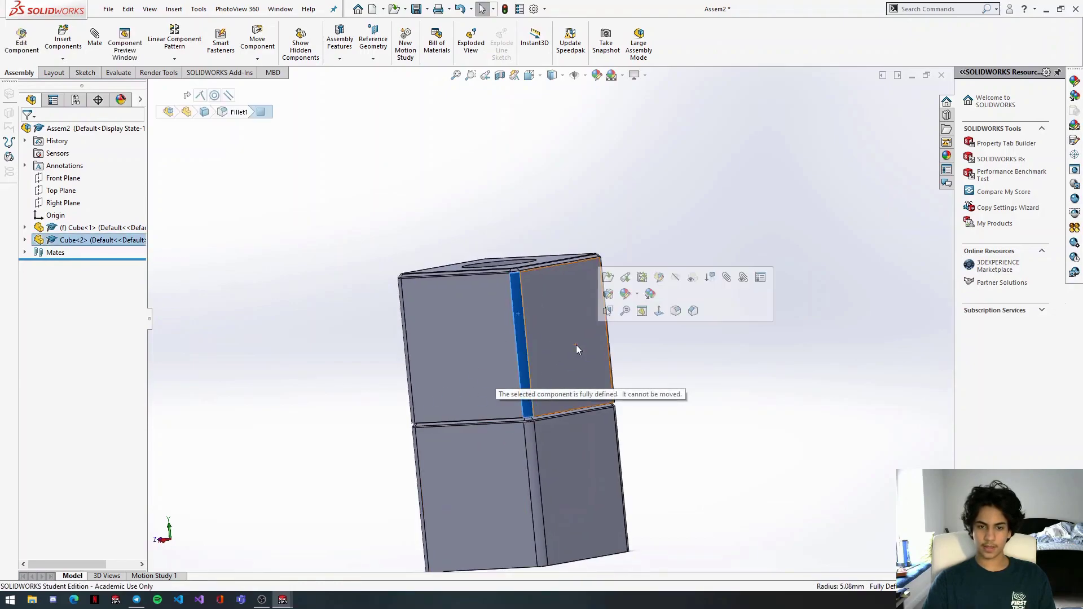
pyautogui.click(546, 312)
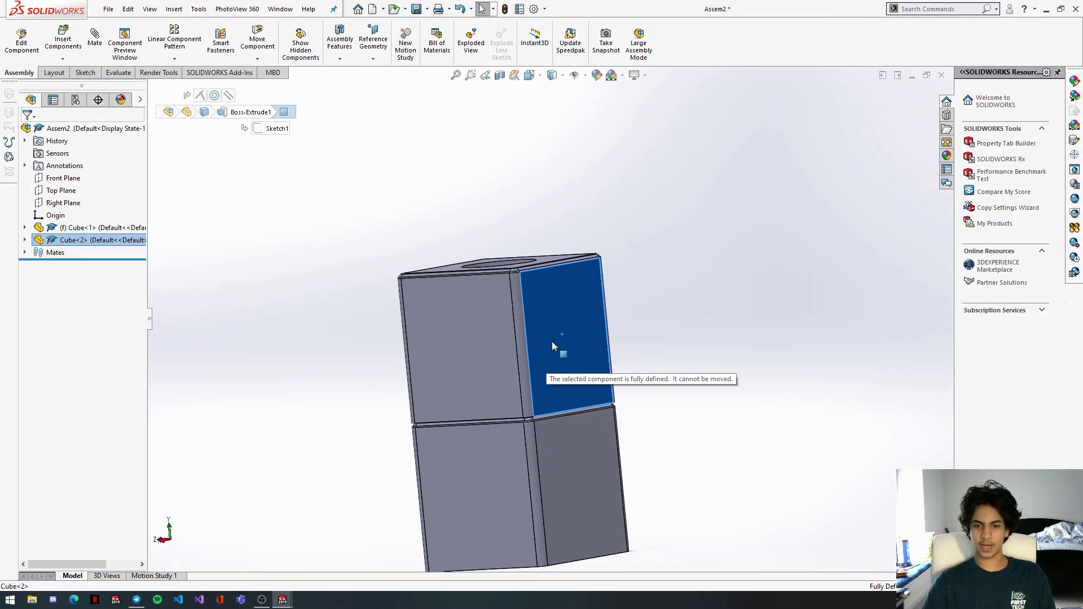
pyautogui.moveTo(551, 341); pyautogui.dragTo(540, 483, button='middle')
pyautogui.scroll(2, 545, 491)
pyautogui.scroll(3, 543, 423)
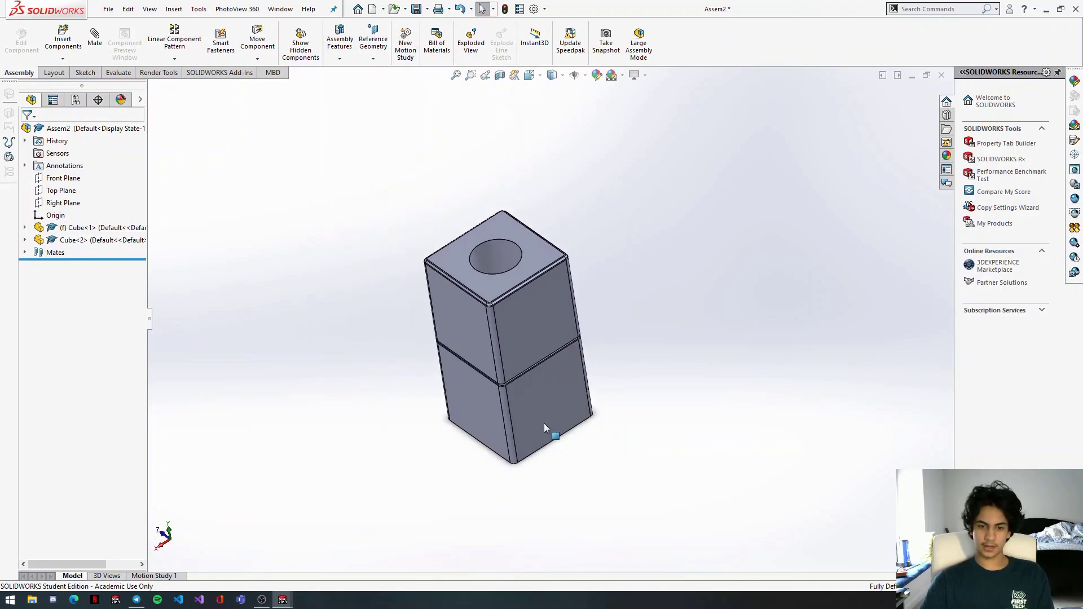